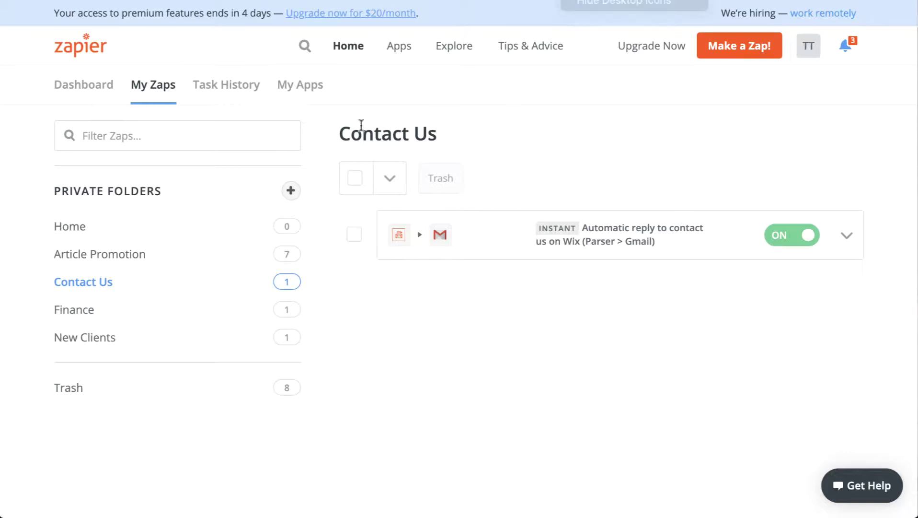
- Switch to the Wix Editor's Contact page and scroll down to the Contact Me form
click(744, 57)
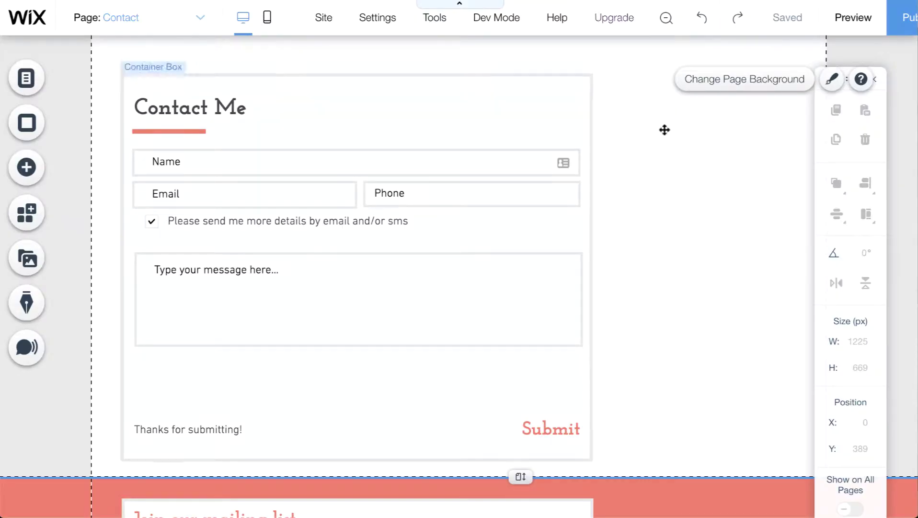
scroll(646, 171, down, 1)
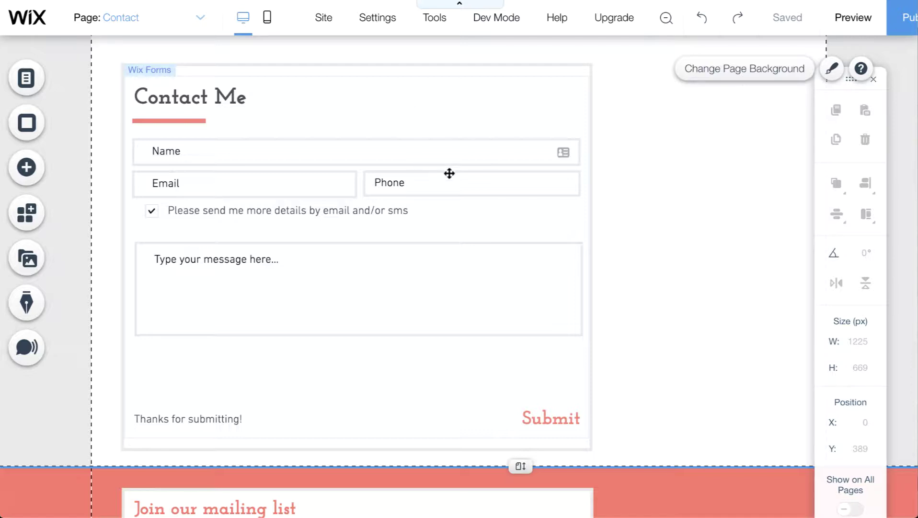
- Check the Contact Me form's Phone field and e-mail/sms opt-in checkbox, then reselect the whole form
click(450, 188)
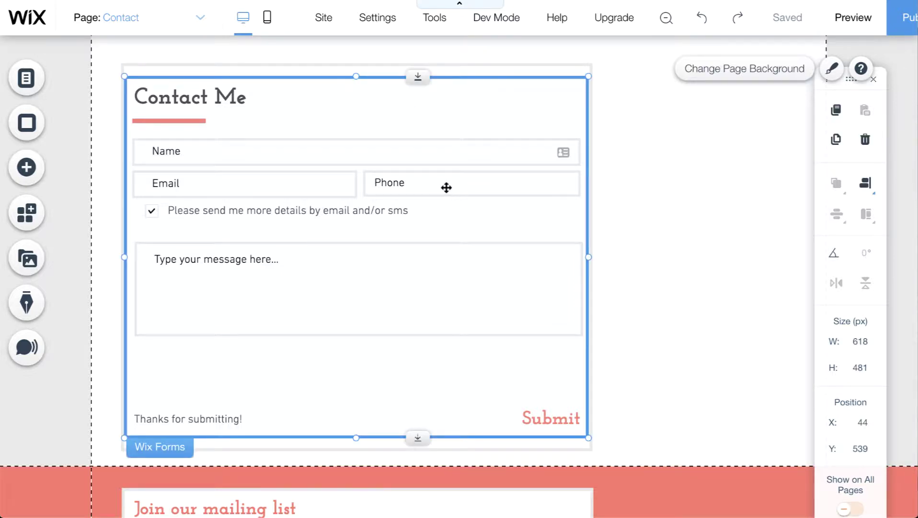
click(472, 198)
drag(471, 197, 470, 196)
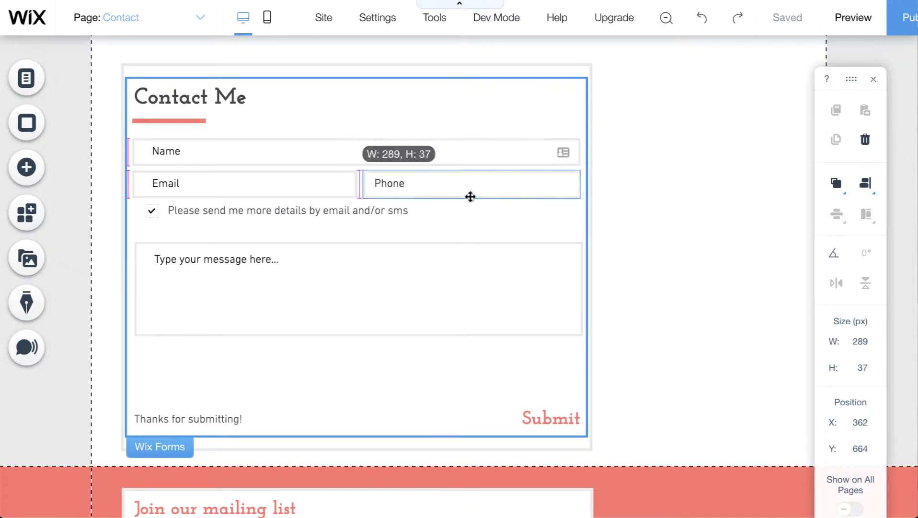
click(175, 213)
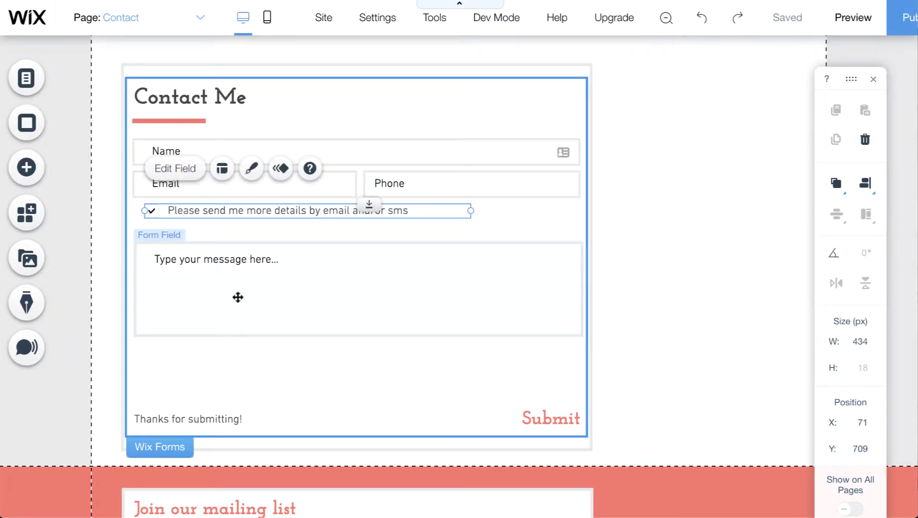
click(505, 219)
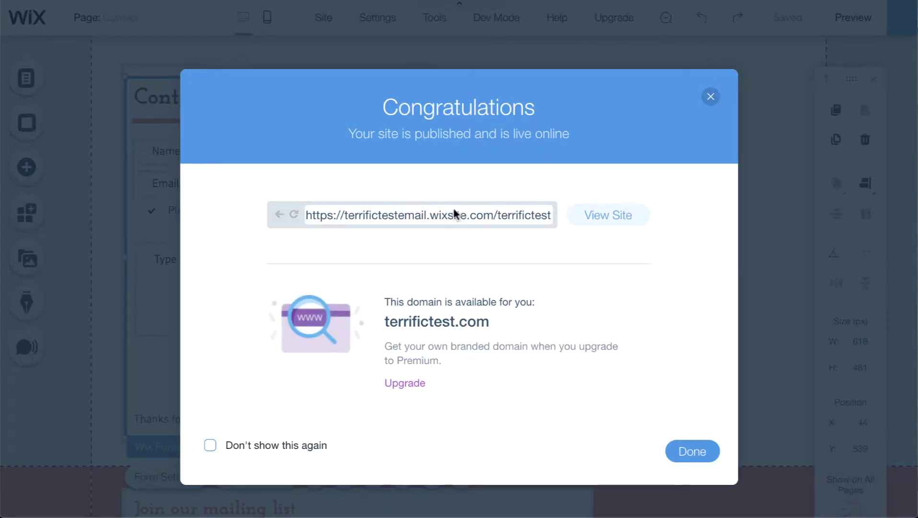
- Open the published site in a new window and scroll down to its Contact page form
click(455, 214)
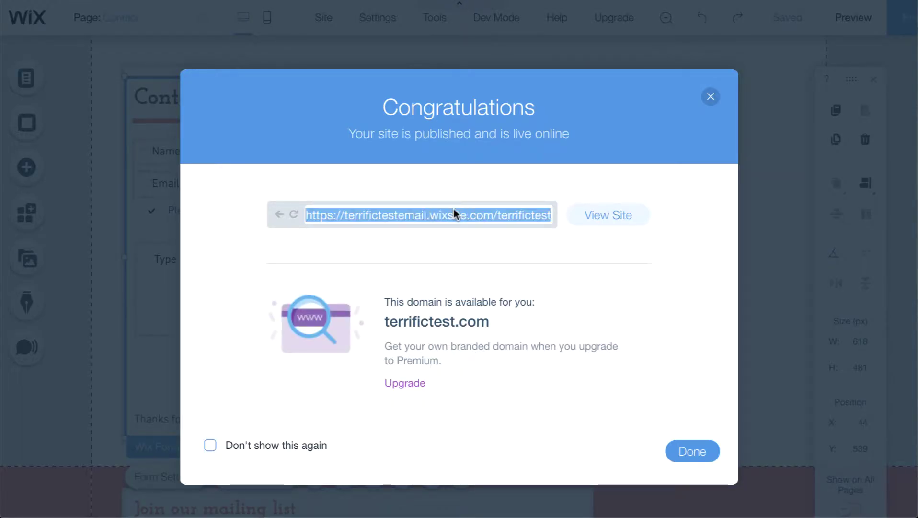
click(598, 213)
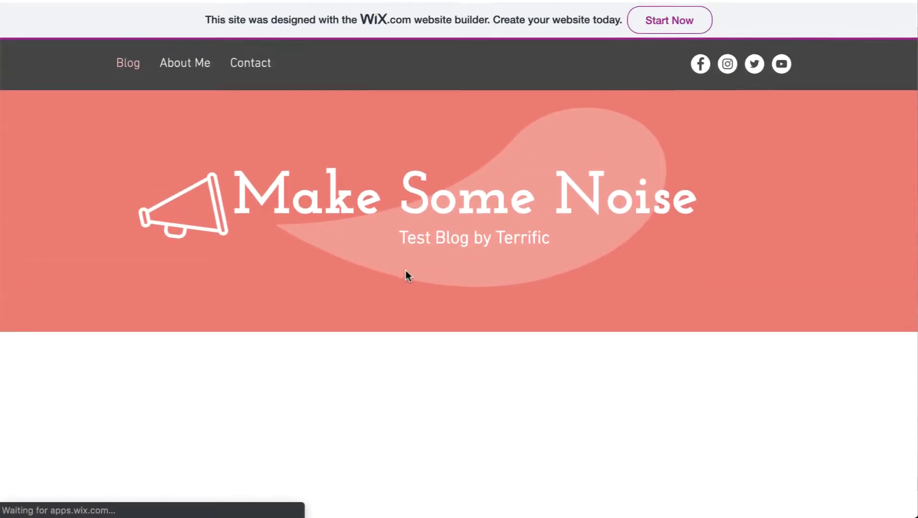
scroll(405, 269, down, 7)
scroll(405, 270, down, 10)
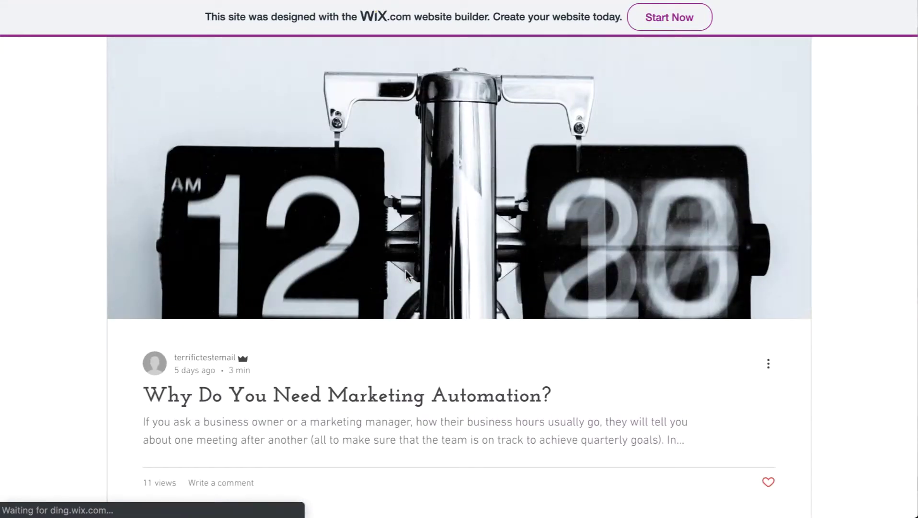
scroll(406, 271, up, 15)
click(257, 66)
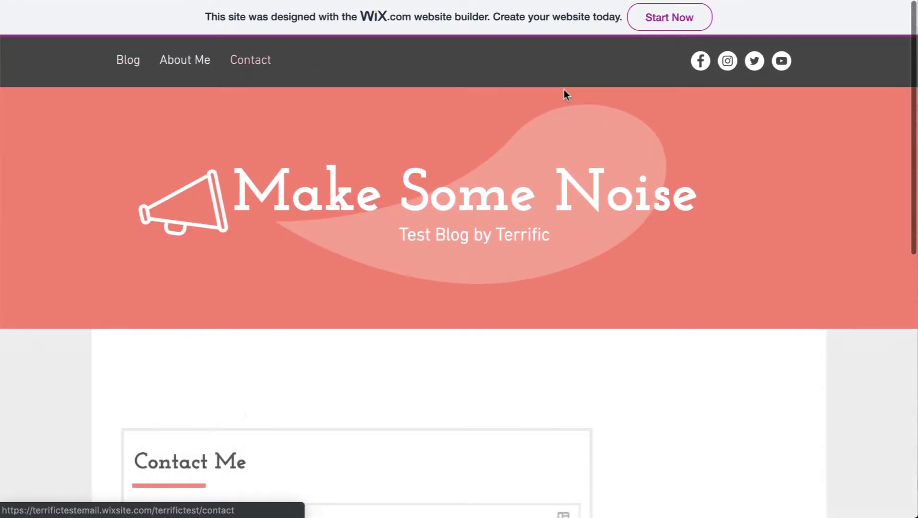
scroll(250, 406, down, 6)
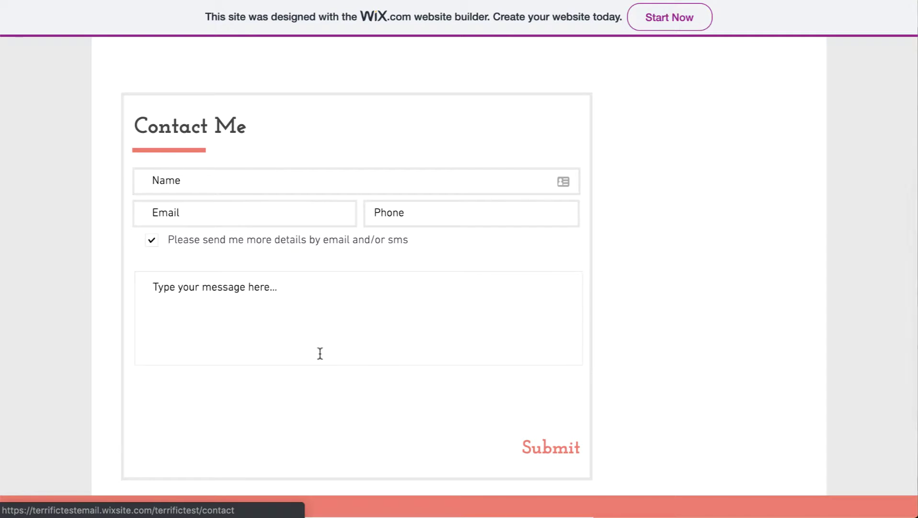
- Fill in the Name and Email fields with a test name and a test e-mail address
click(244, 189)
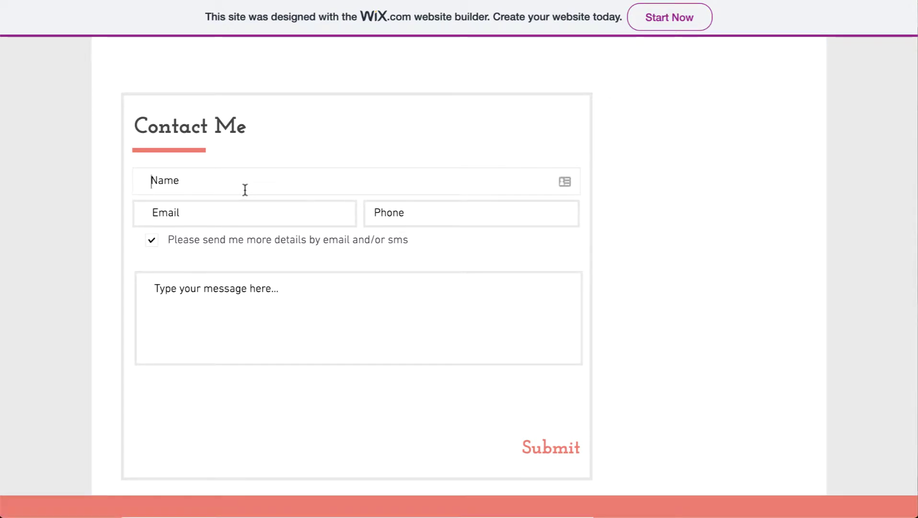
text(ohn Smith)
key(Tab)
text(johnsomit)
key(BackSpace)
key(BackSpace)
key(BackSpace)
key(BackSpace)
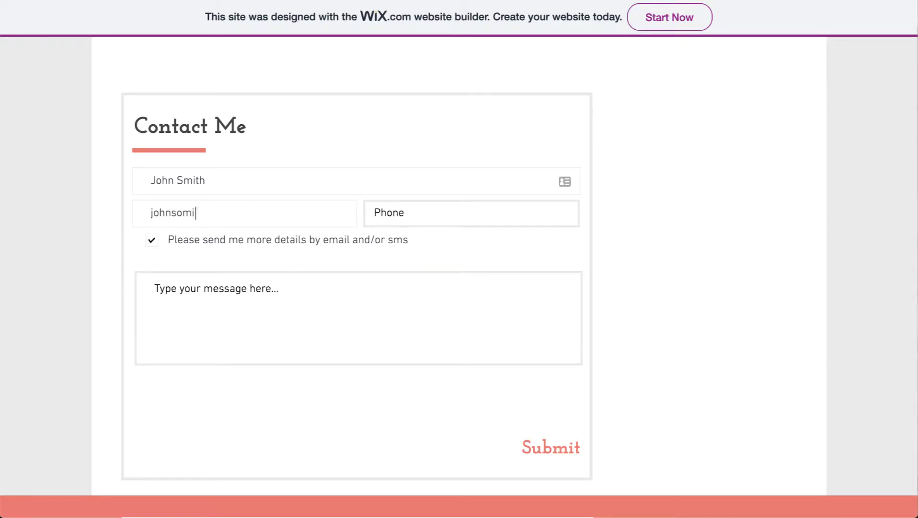
text(mith)
key(Down)
key(Return)
click(271, 212)
click(293, 212)
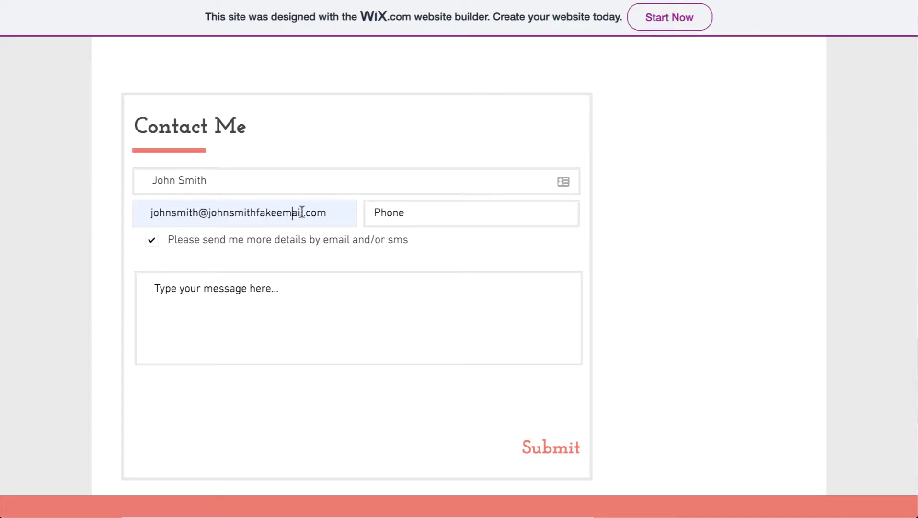
drag(303, 212, 271, 212)
text(efake)
- Add a test phone number and the message 'Thanks for sending more info', then submit the form
click(424, 218)
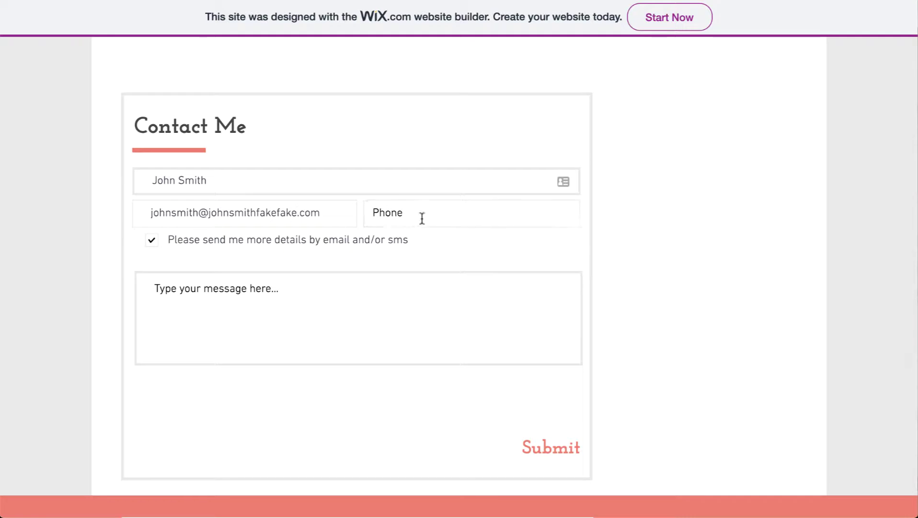
text(1234567890)
click(311, 311)
text(Tha)
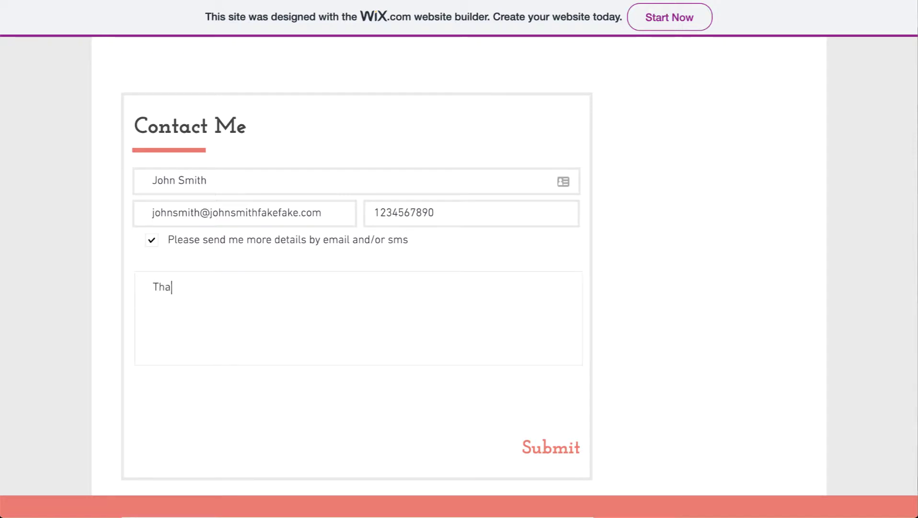
text(nks for sending more info)
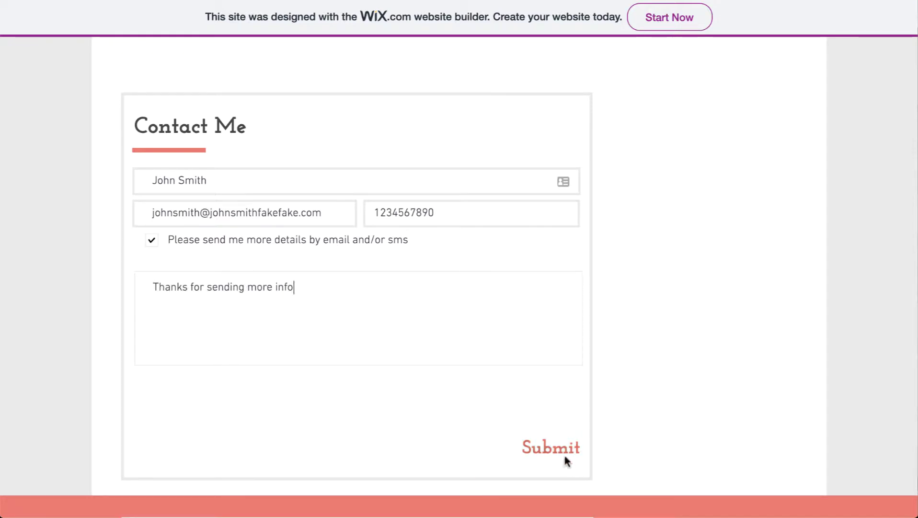
key(ctrl+shift+Left)
key(ctrl+shift+Left)
key(ctrl+shift+Left)
key(ctrl+shift+Left)
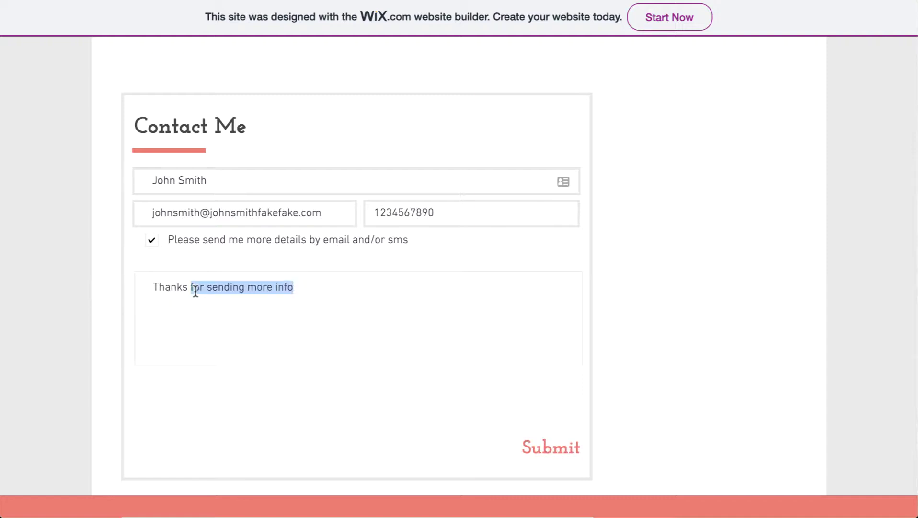
click(541, 450)
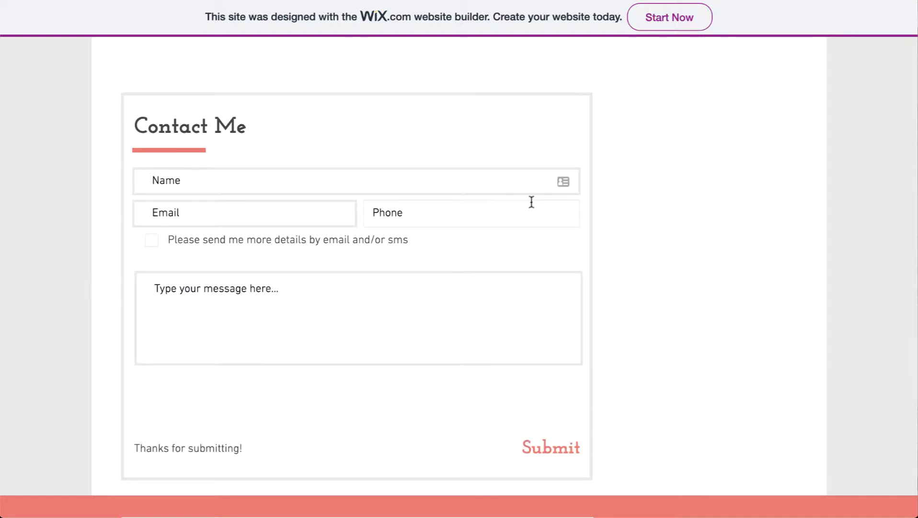
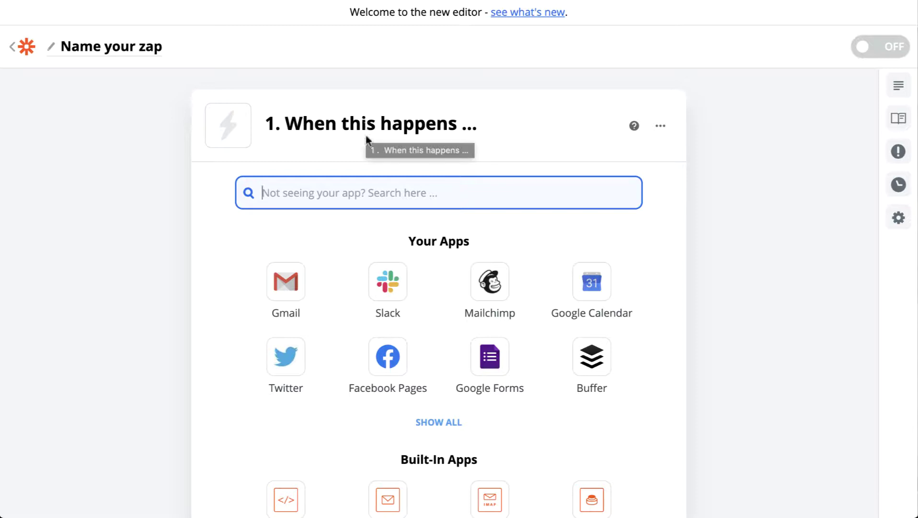
- Search 'mail zap' and set the trigger to Email Parser by Zapier with the New Email event
scroll(352, 219, down, 3)
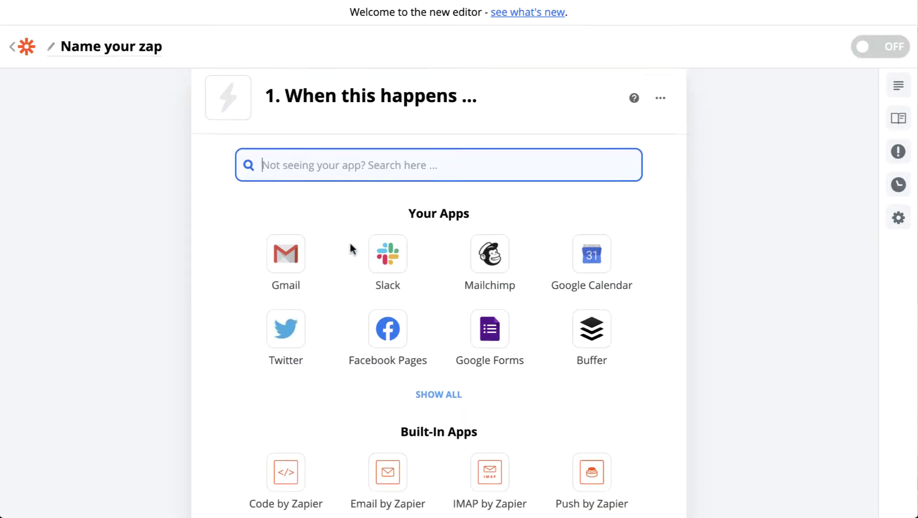
scroll(337, 325, down, 3)
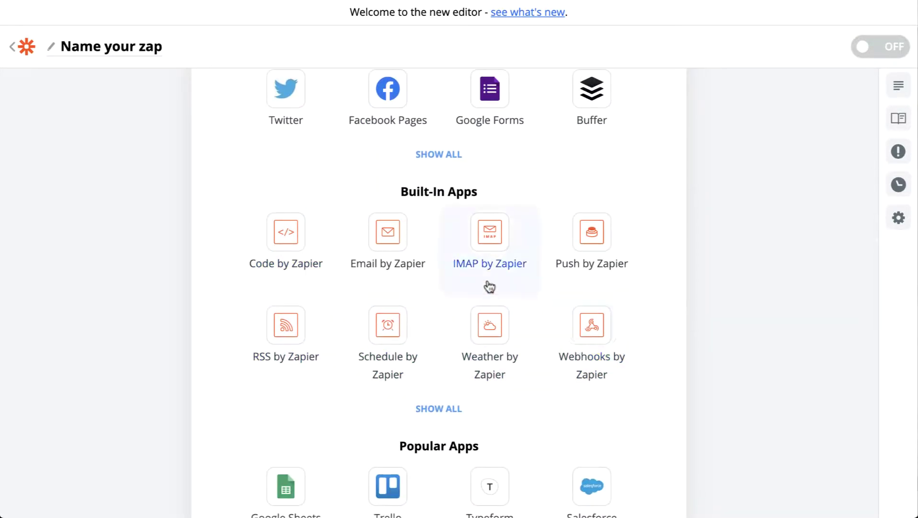
scroll(455, 239, up, 6)
text(mail)
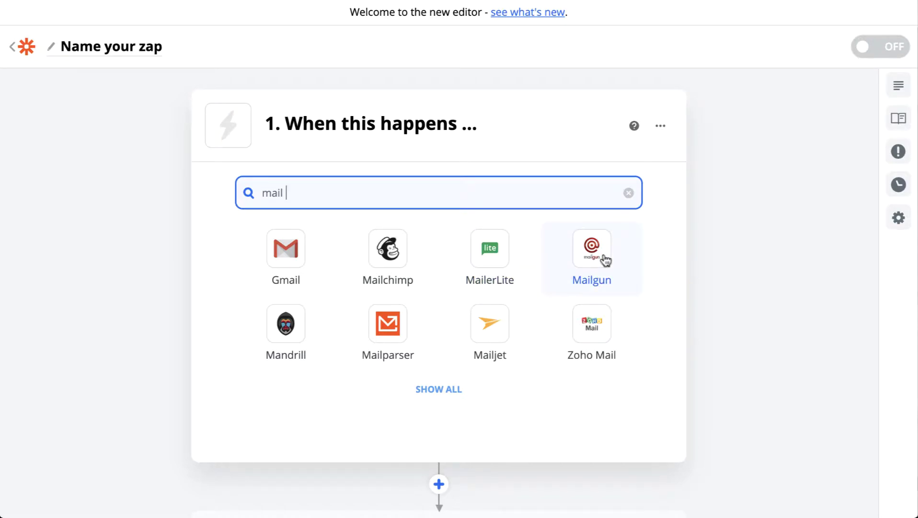
text( zap)
click(395, 256)
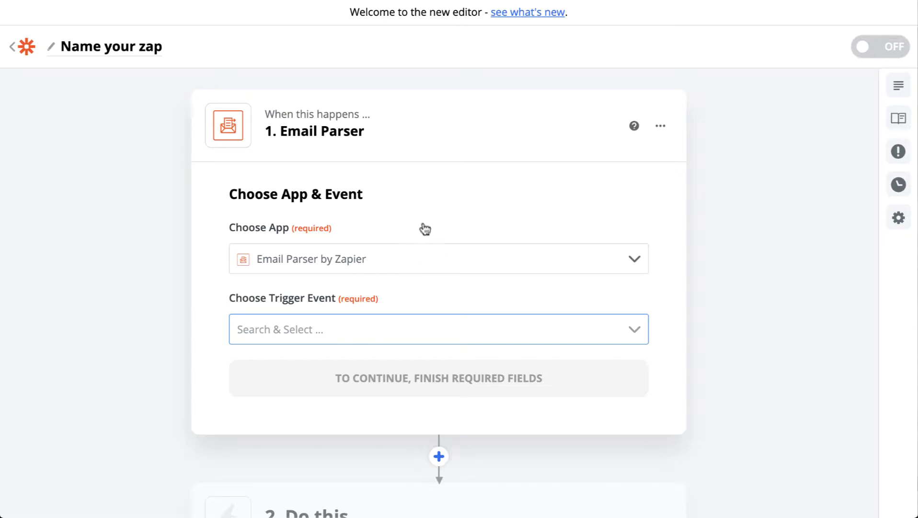
scroll(424, 229, down, 1)
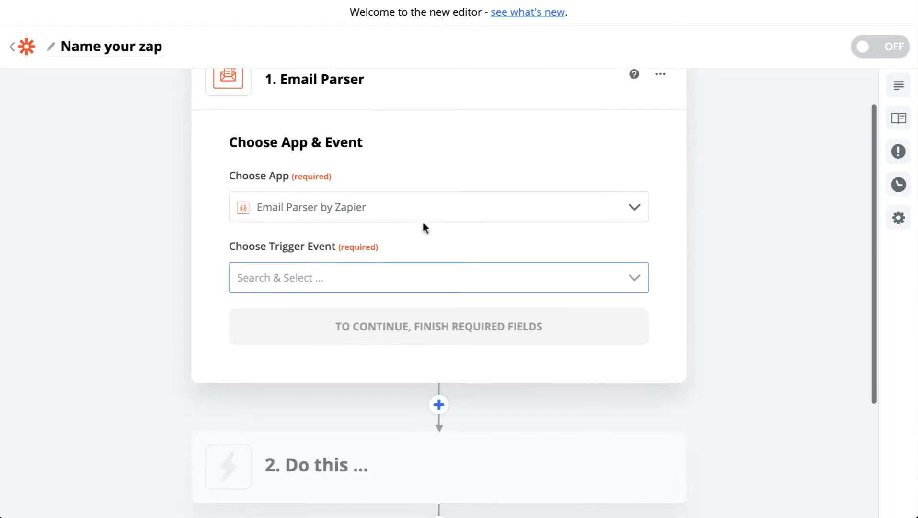
click(431, 281)
click(406, 329)
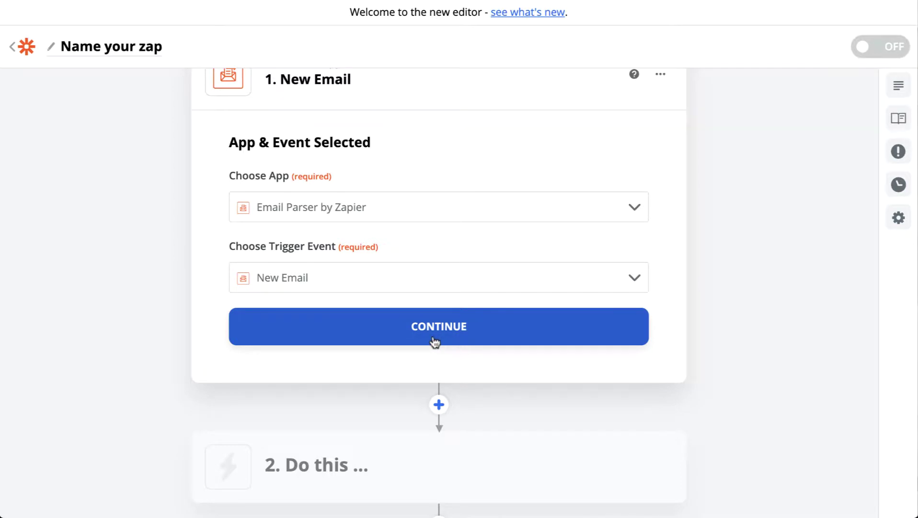
click(435, 342)
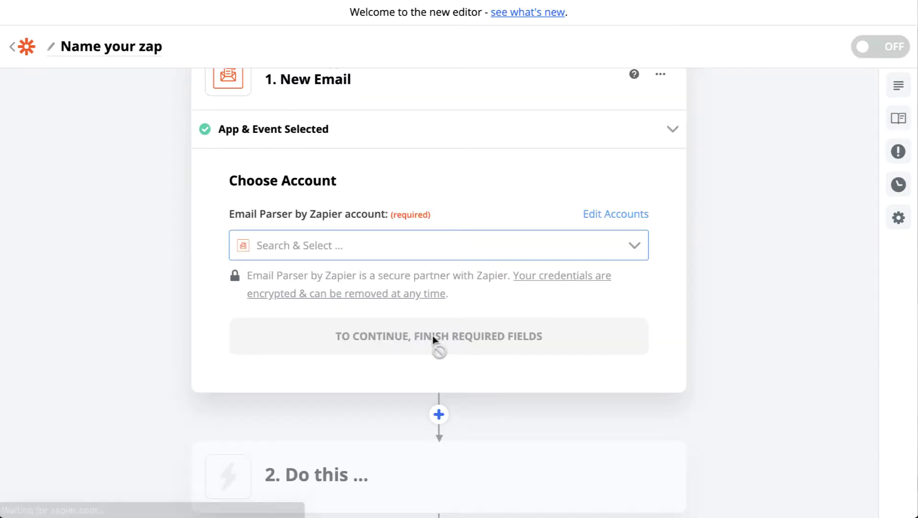
- Connect the Zapier Email Parser account to the trigger
click(435, 247)
click(405, 278)
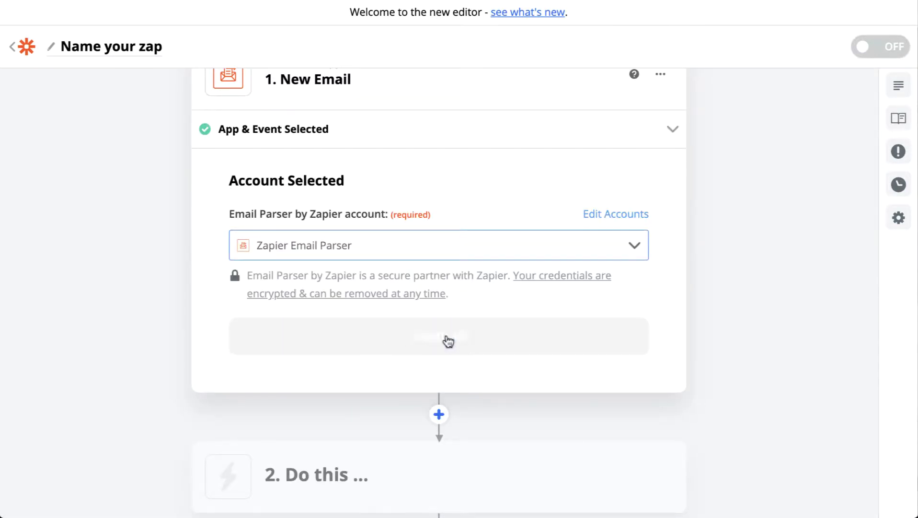
click(445, 337)
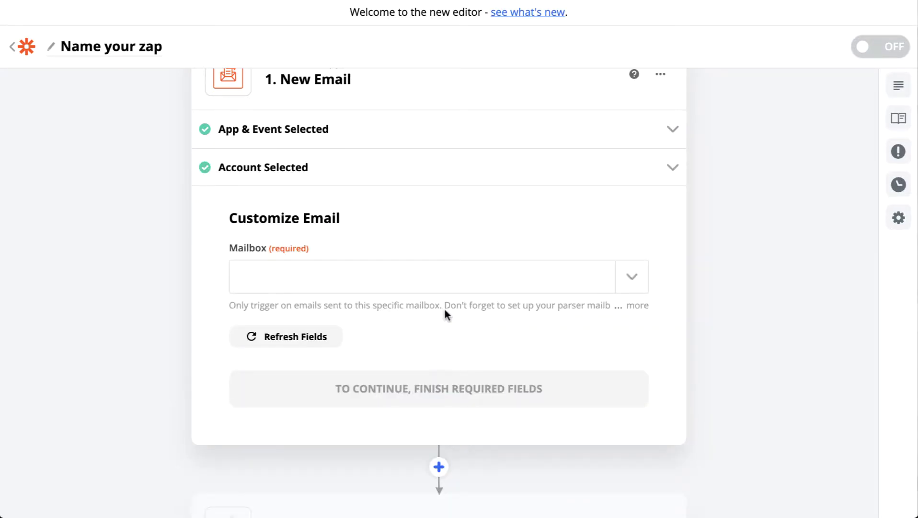
- Check the empty Mailbox list, then expand its hint and follow the Email Parser site link
click(457, 277)
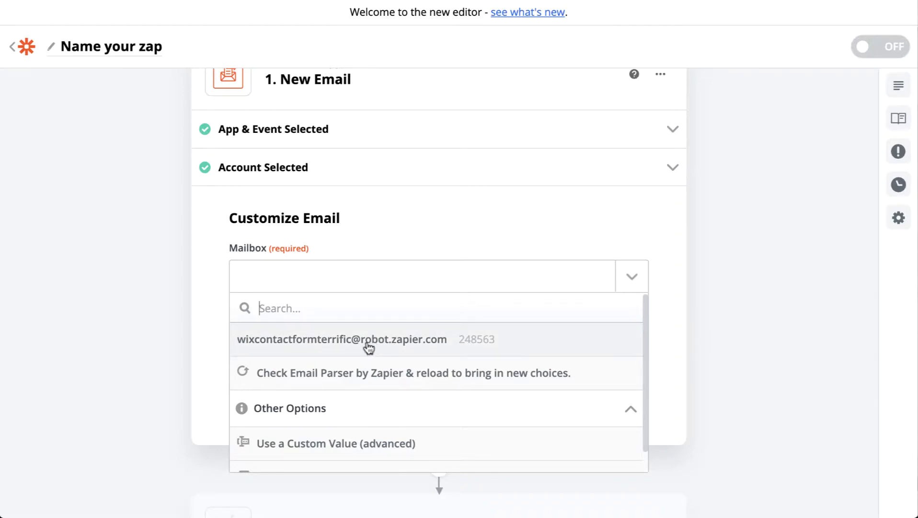
click(209, 319)
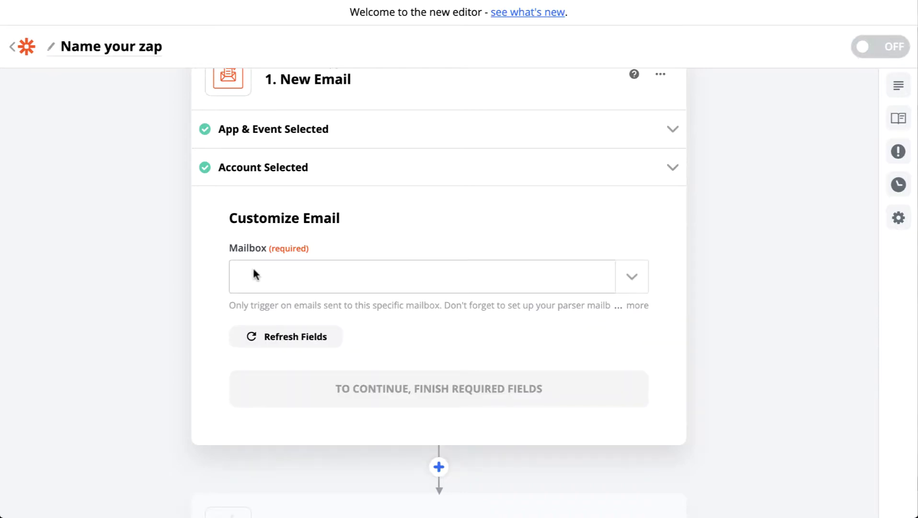
click(637, 306)
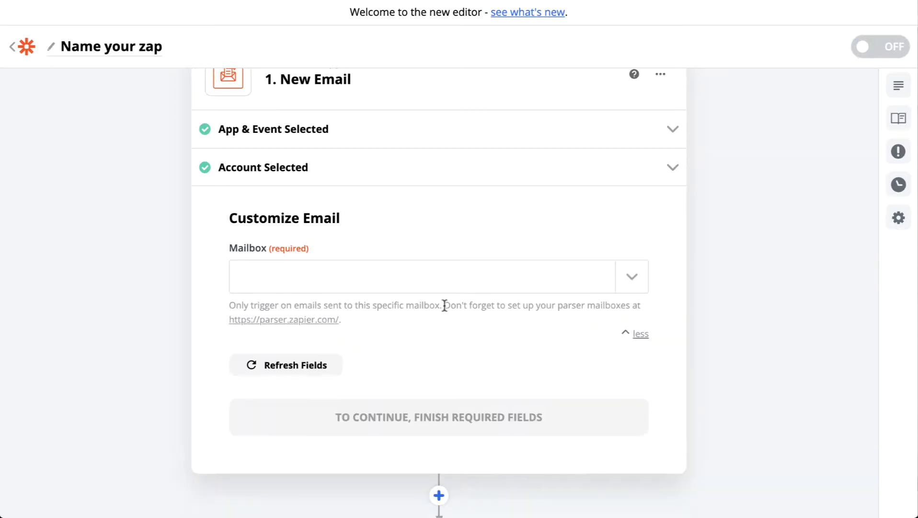
click(318, 325)
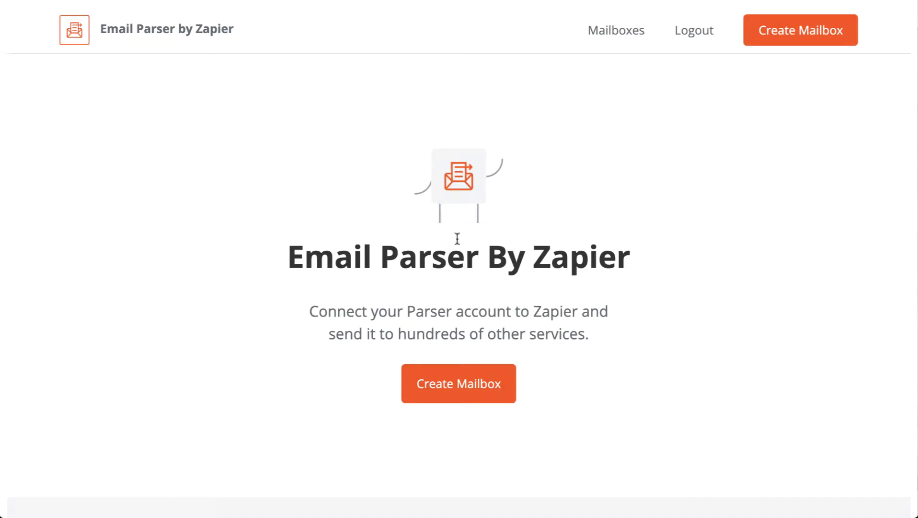
- View the existing mailboxes, select the current address, and create a new parser mailbox
click(620, 37)
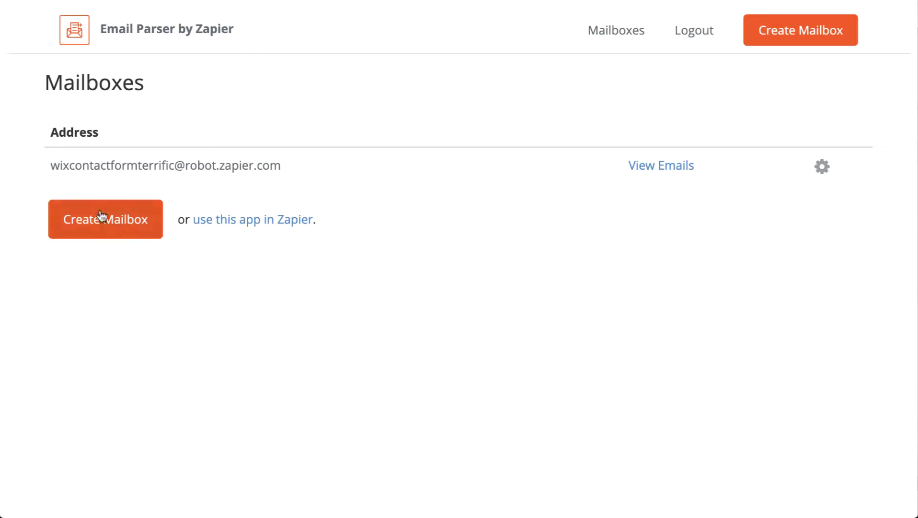
double_click(83, 166)
drag(82, 166, 262, 172)
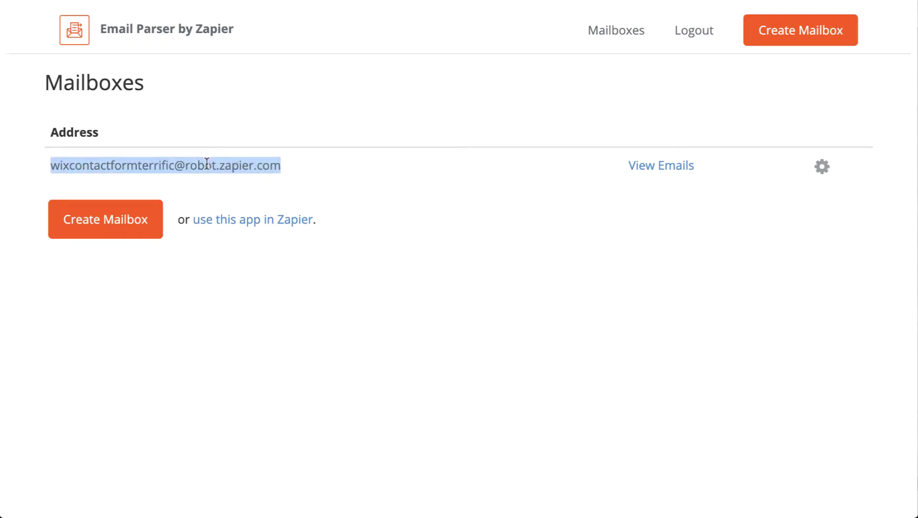
click(108, 219)
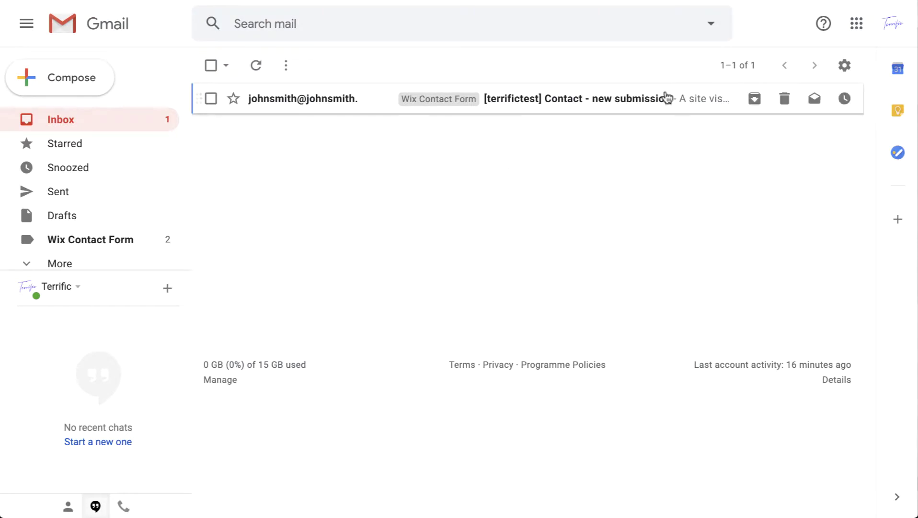
- Open the '[terrifictest] Contact - new submission' email and scroll through its submitted fields
click(561, 106)
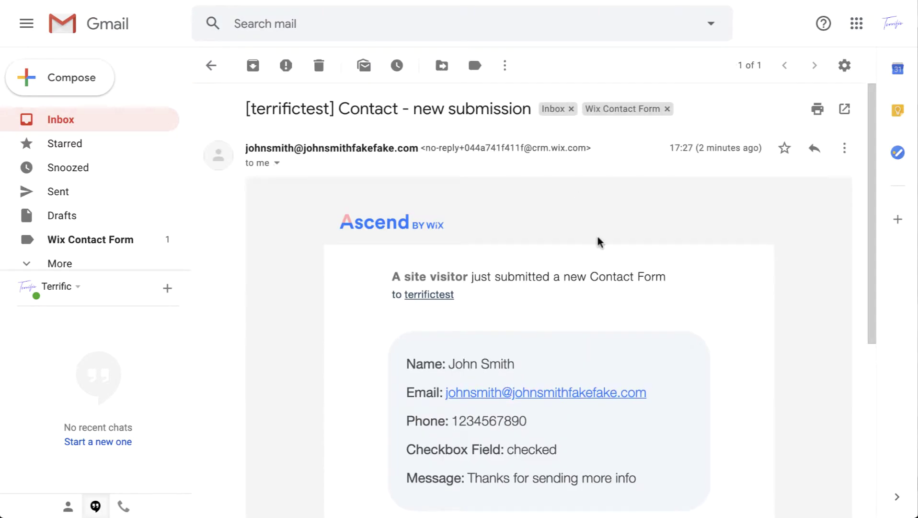
scroll(599, 242, down, 2)
scroll(623, 254, down, 2)
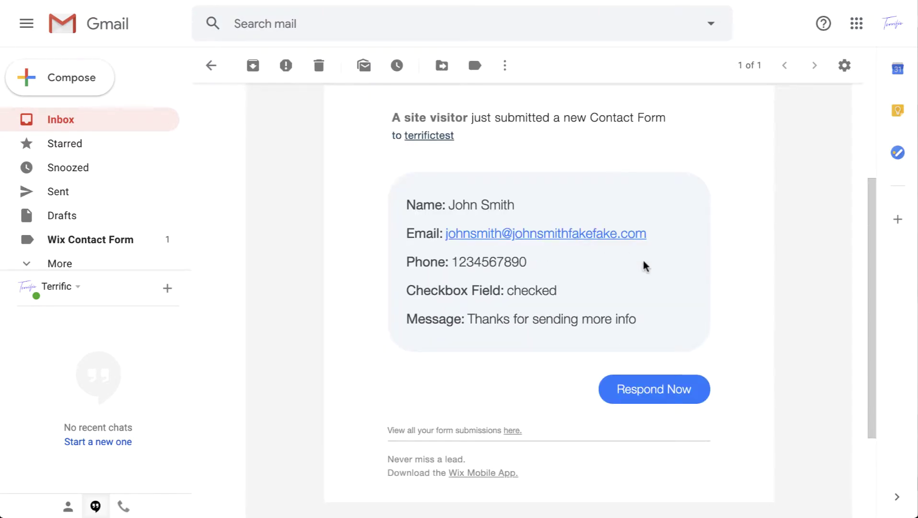
scroll(645, 266, up, 2)
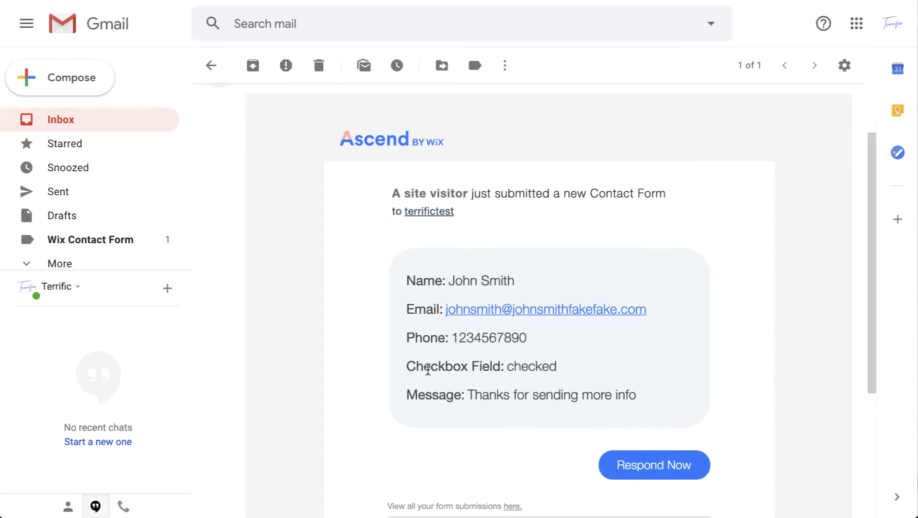
scroll(575, 369, up, 1)
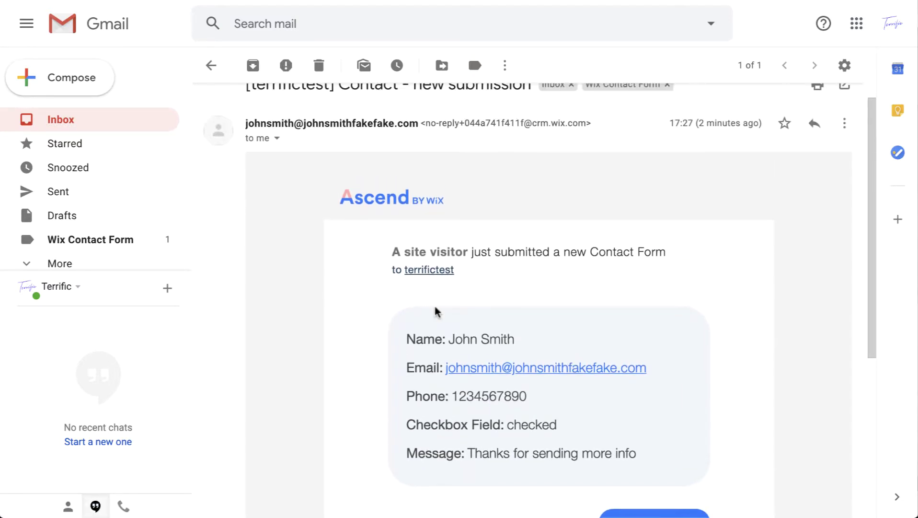
scroll(488, 422, down, 3)
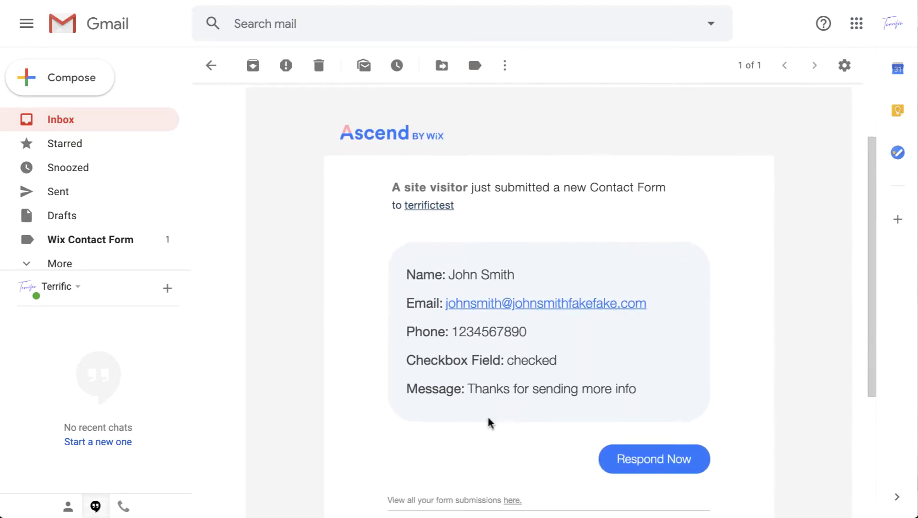
scroll(488, 421, up, 2)
scroll(489, 420, up, 2)
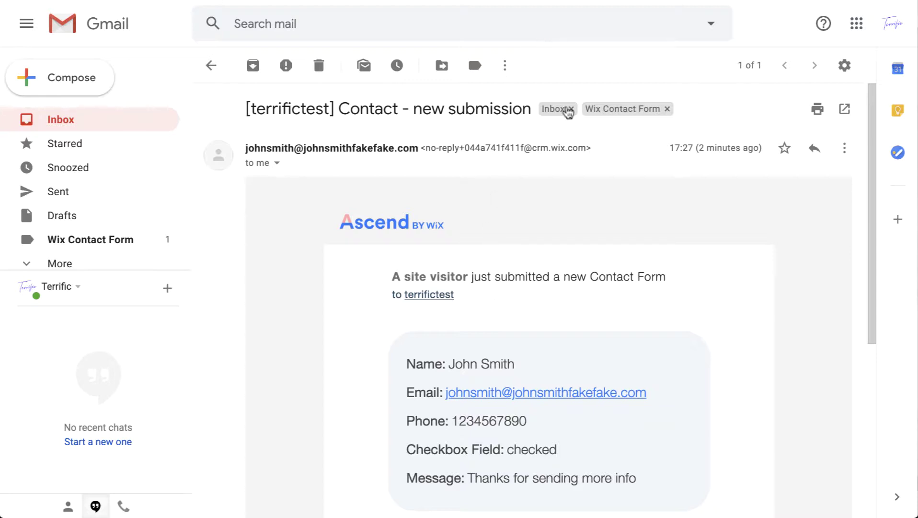
scroll(449, 199, down, 3)
scroll(479, 287, down, 3)
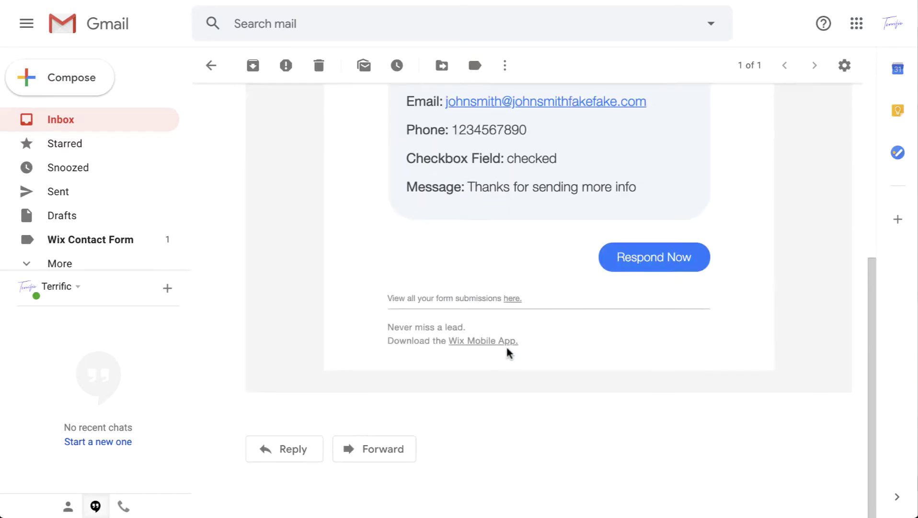
- Forward the contact-form email to the parser address and delete the forwarded-message header lines
click(375, 446)
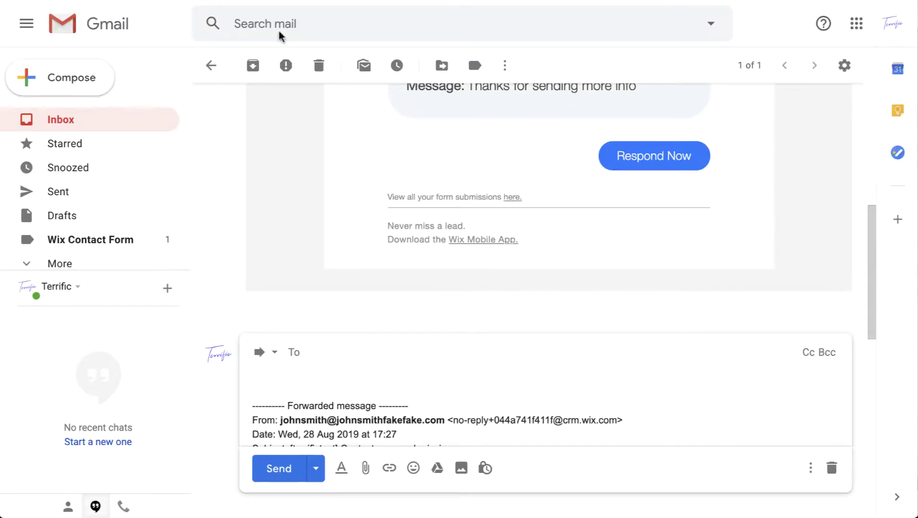
key(ctrl+v)
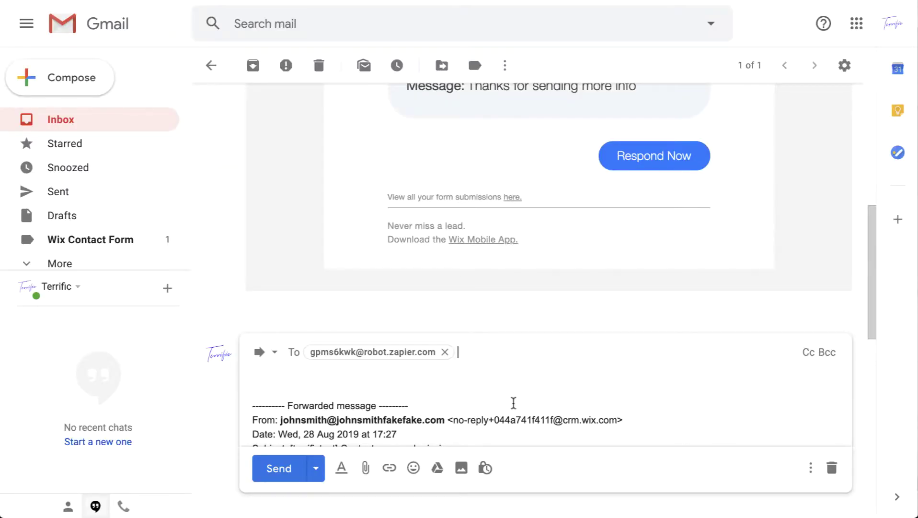
click(369, 383)
key(shift+Down)
key(shift+Down)
key(shift+Down)
key(shift+Down)
key(shift+Down)
key(shift+Down)
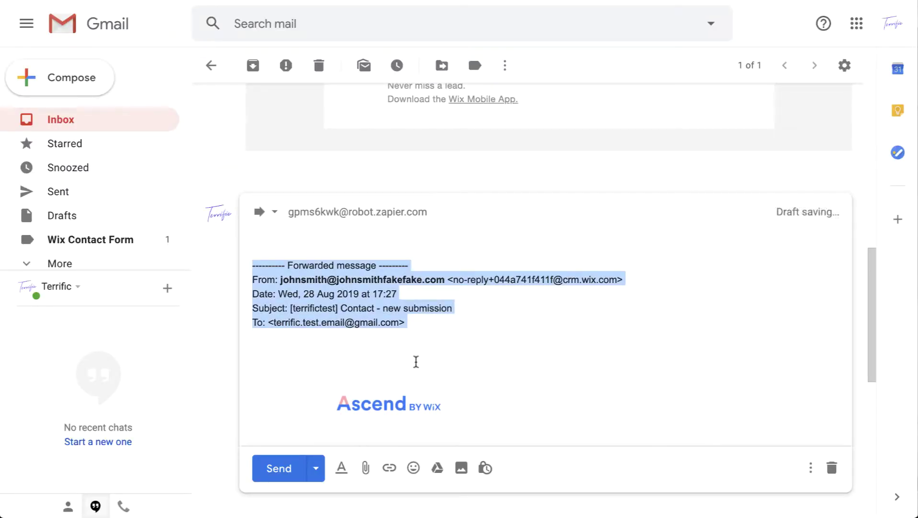
key(BackSpace)
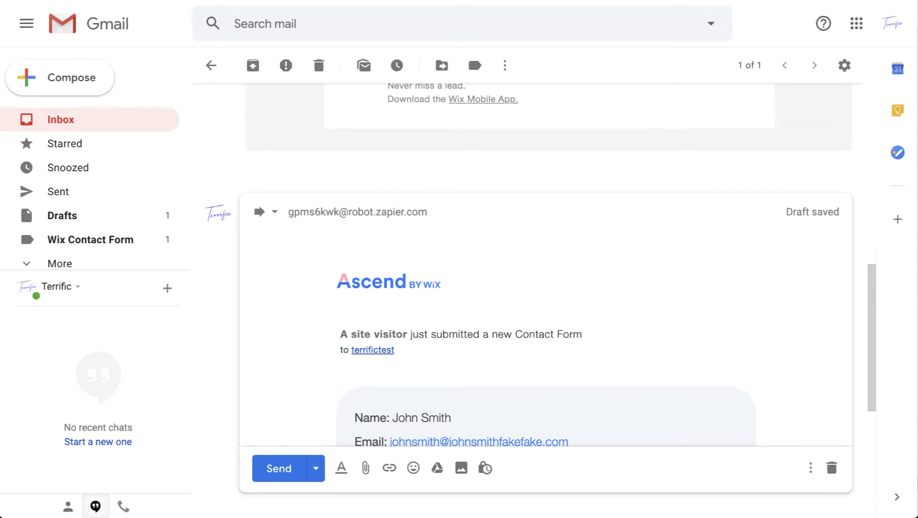
- In a popped-out draft, add the parser address, strip 'Fwd:' from the subject, and send it
click(262, 213)
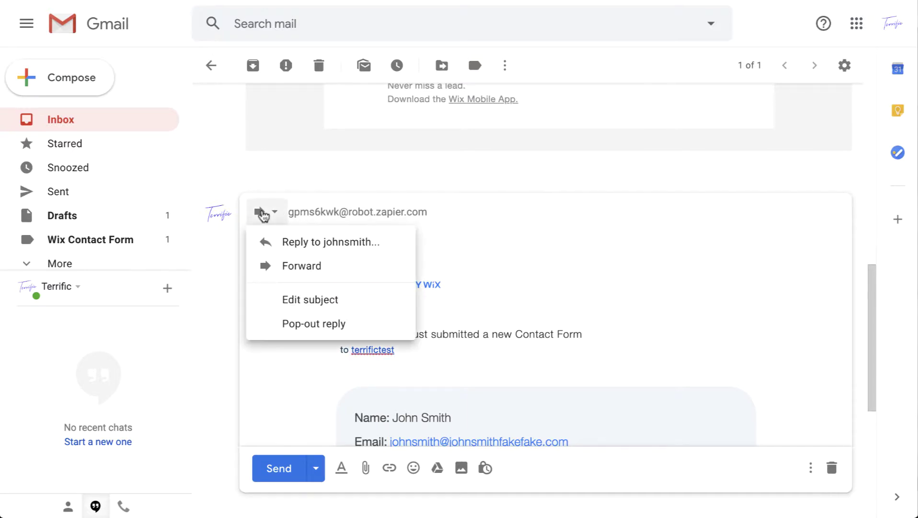
click(311, 299)
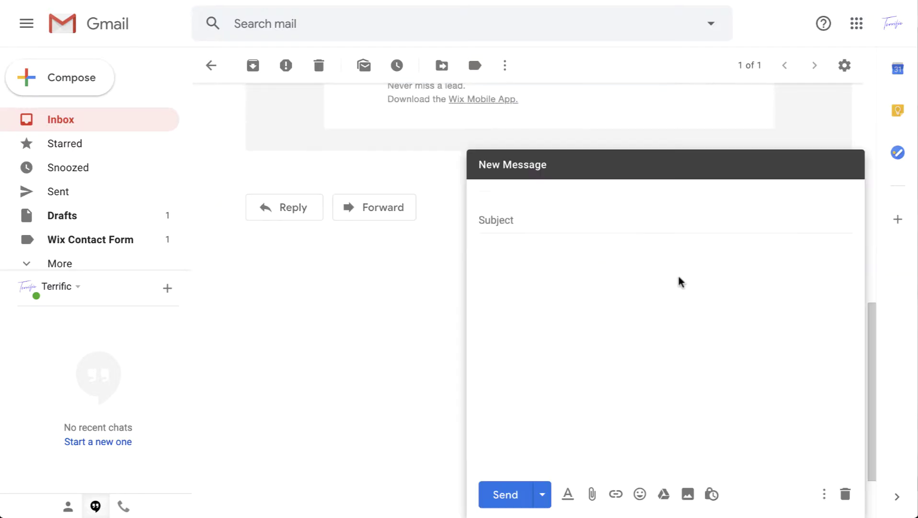
key(ctrl+v)
click(506, 153)
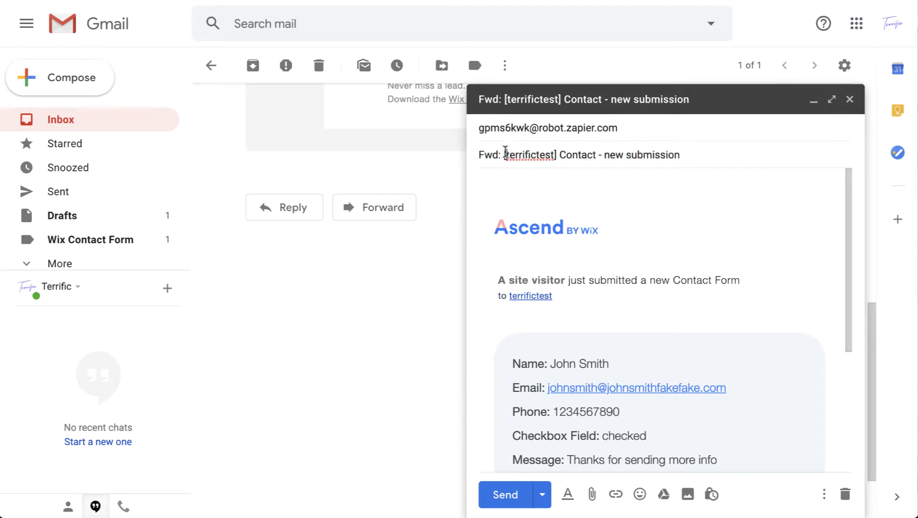
drag(505, 152, 451, 154)
key(BackSpace)
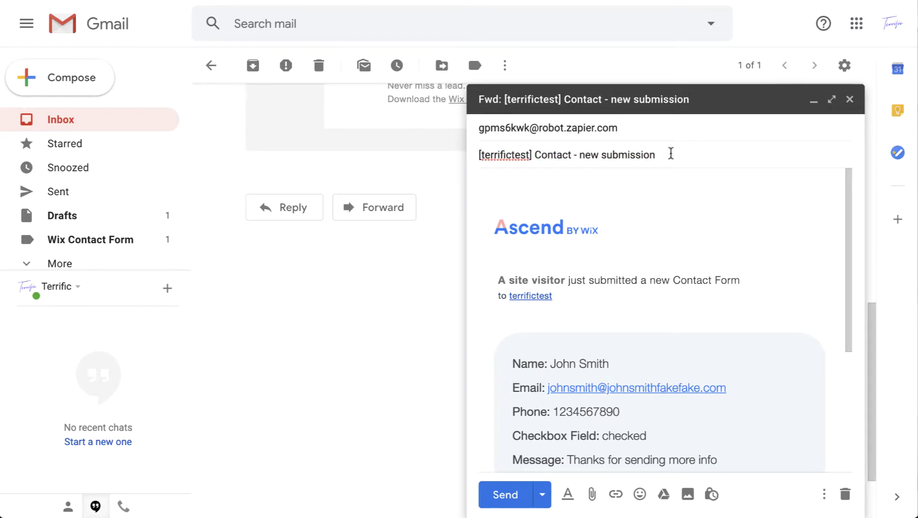
click(671, 154)
scroll(655, 231, down, 1)
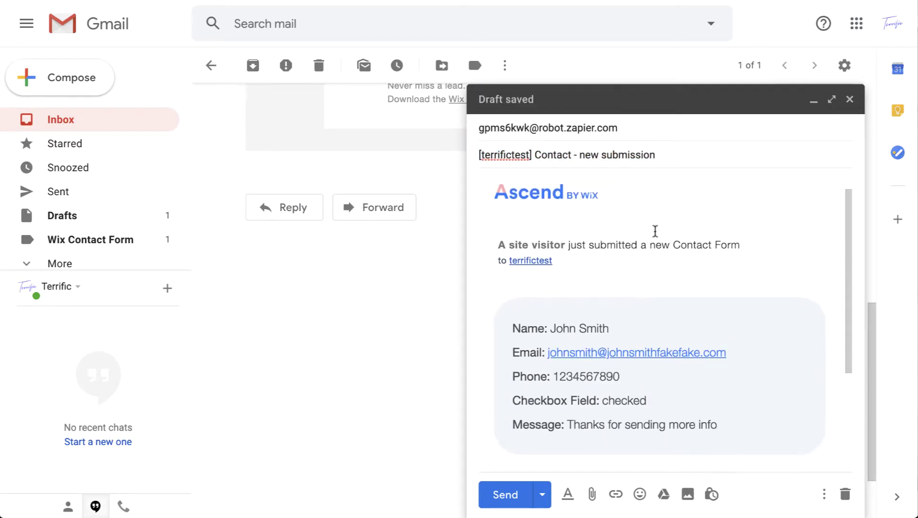
scroll(655, 231, up, 1)
scroll(655, 231, down, 3)
click(511, 489)
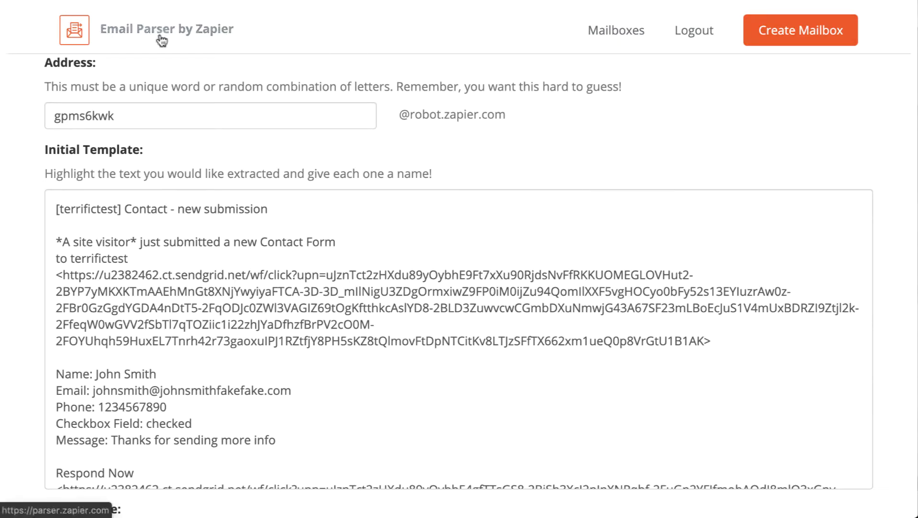
- Select the sendgrid link in the template, then cancel without naming it
scroll(477, 131, down, 3)
scroll(478, 133, down, 1)
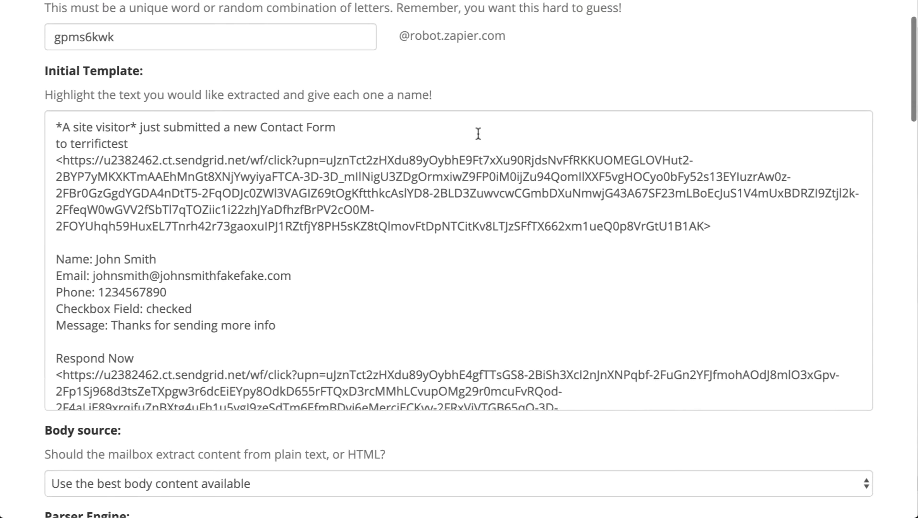
scroll(472, 136, up, 4)
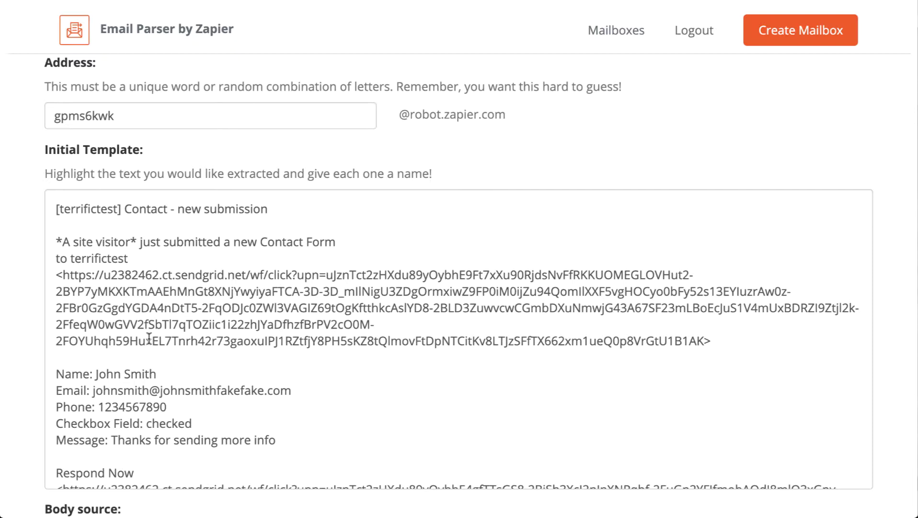
click(63, 274)
drag(309, 300, 627, 338)
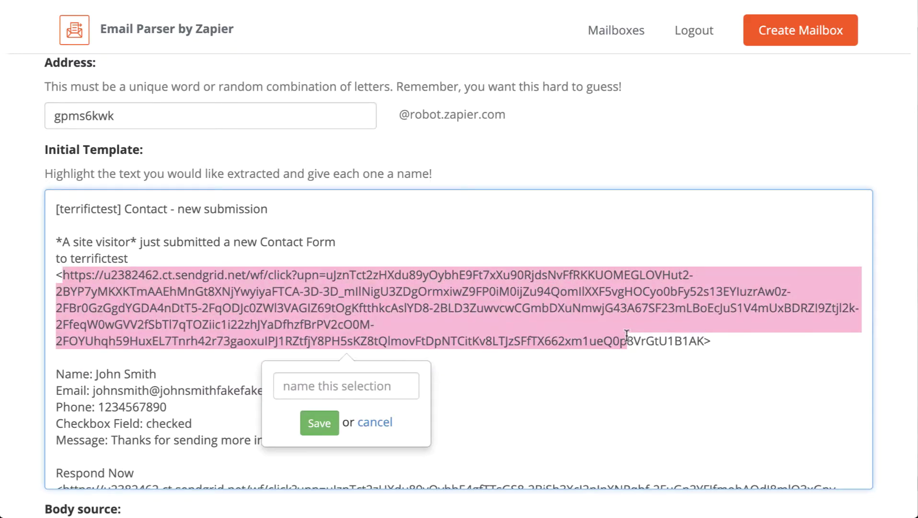
click(374, 424)
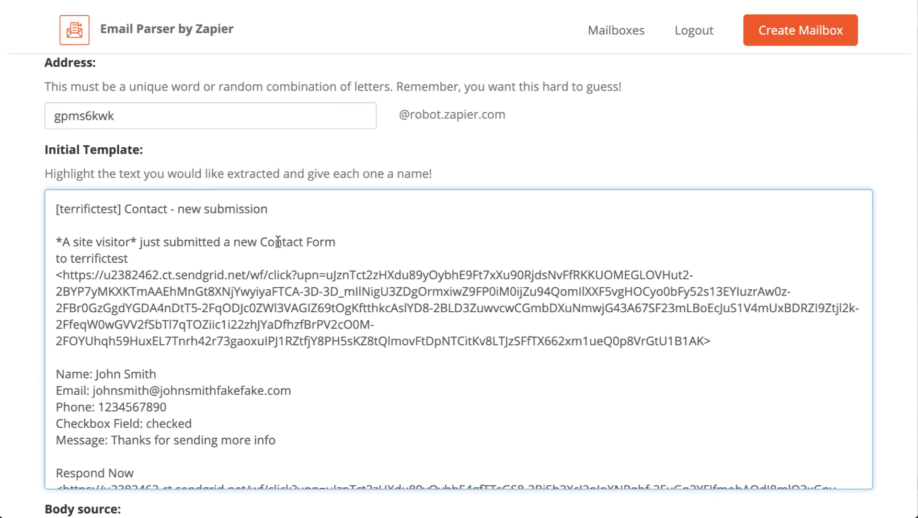
click(217, 81)
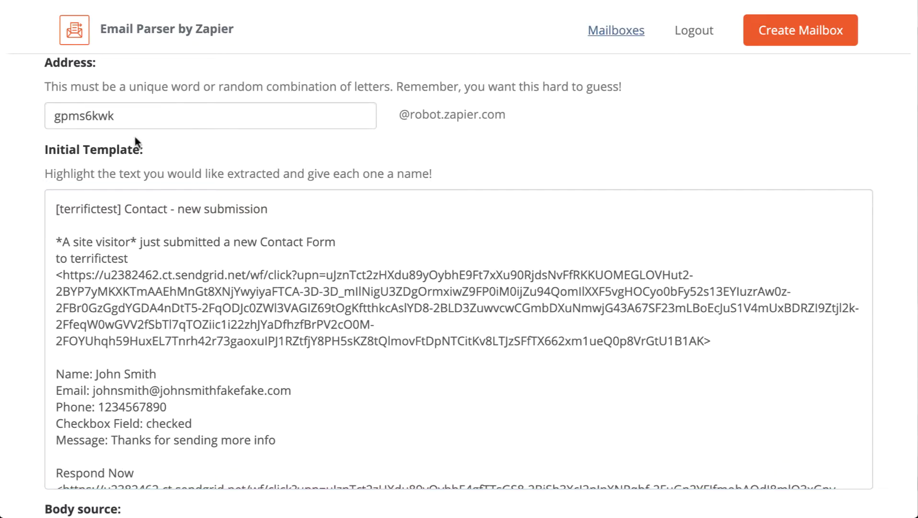
- Replace the mailbox address with the pasted name wixcontactformterrific, caret at its end
double_click(62, 115)
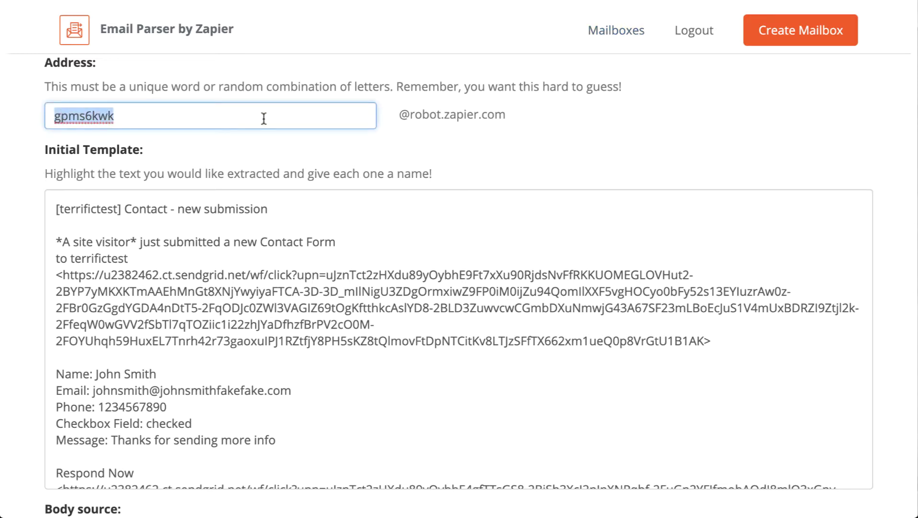
text(wixcontactformterrific)
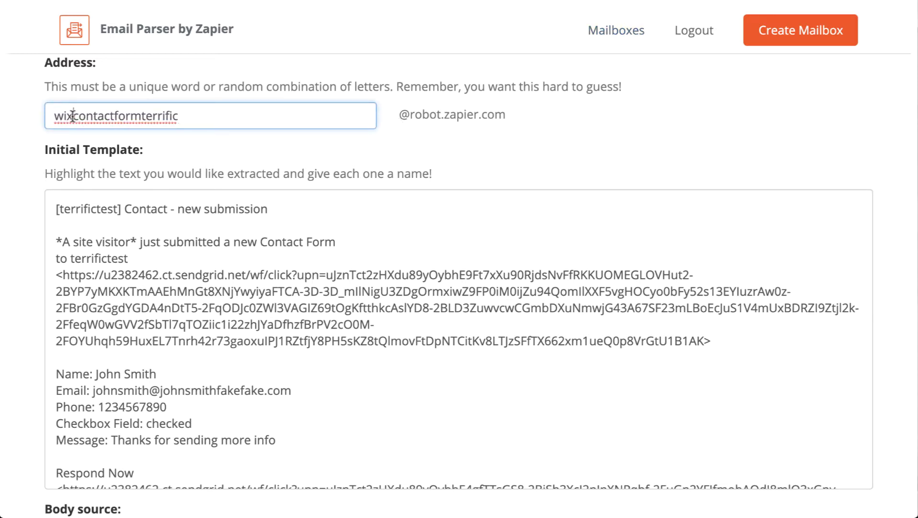
drag(73, 117, 78, 116)
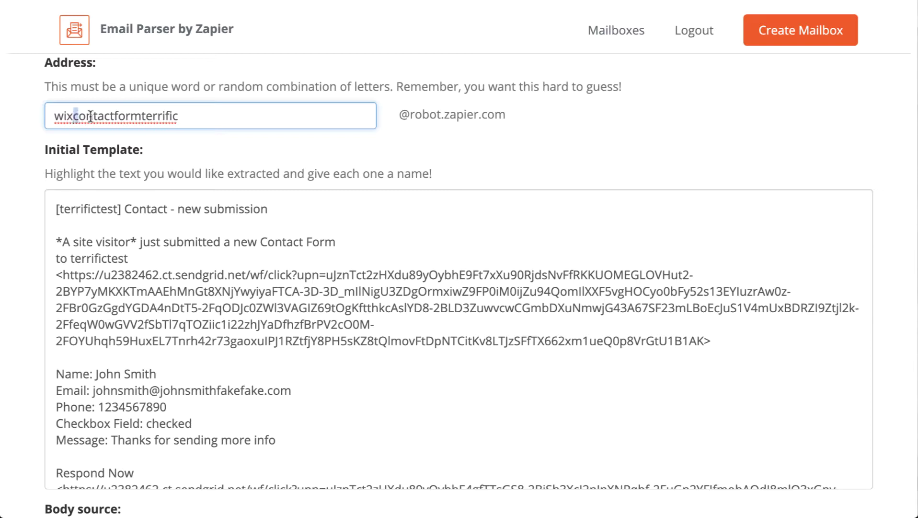
double_click(131, 116)
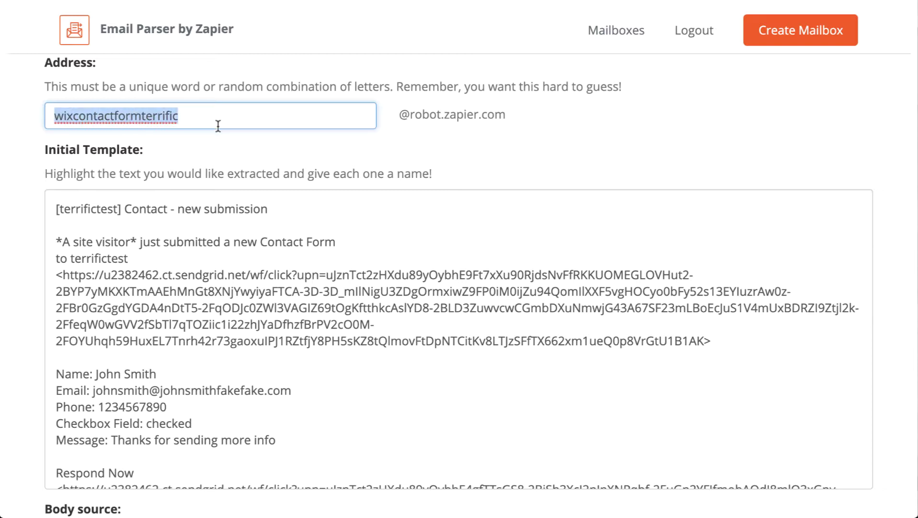
click(192, 116)
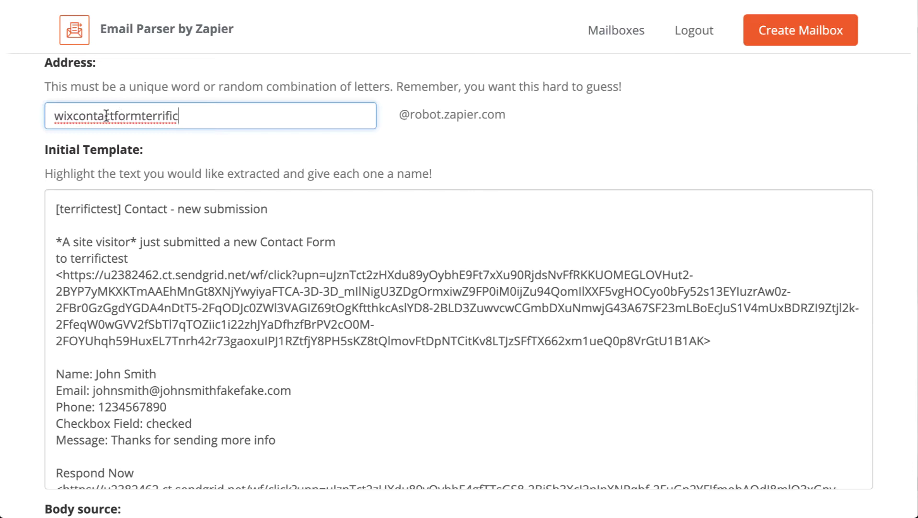
- Append 'marketing' to the mailbox address and tag John as the firstname field
text(marketing)
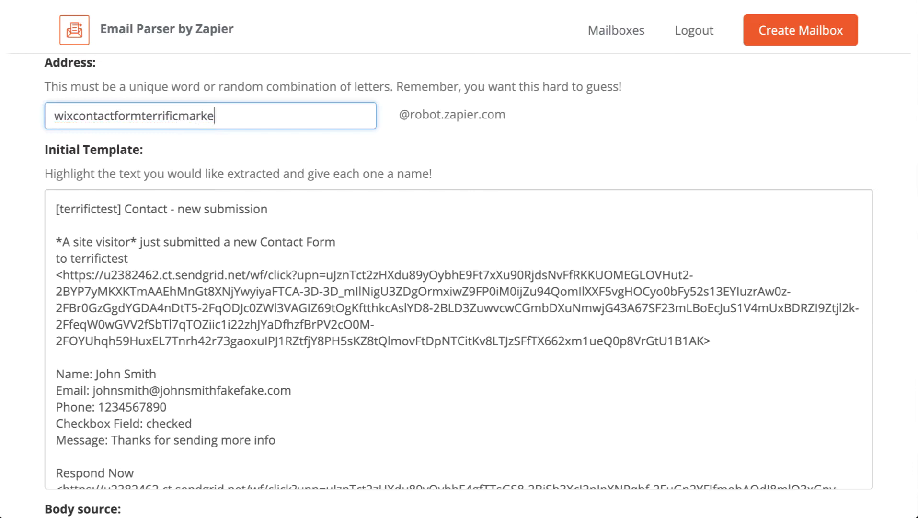
double_click(258, 118)
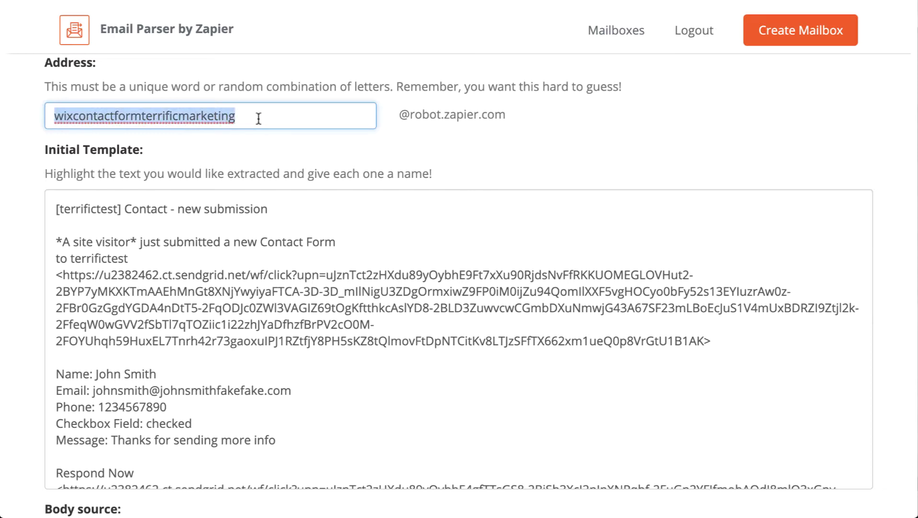
click(553, 128)
scroll(471, 130, down, 3)
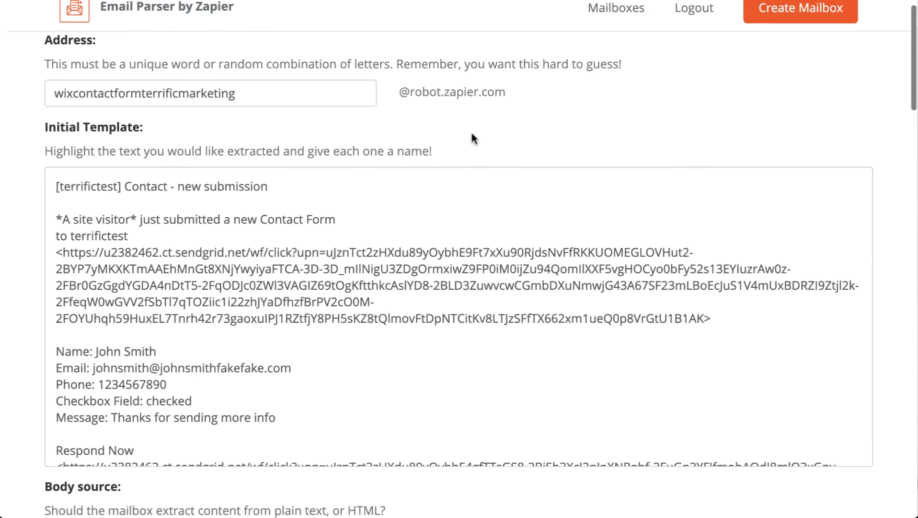
scroll(234, 166, down, 1)
scroll(235, 164, down, 2)
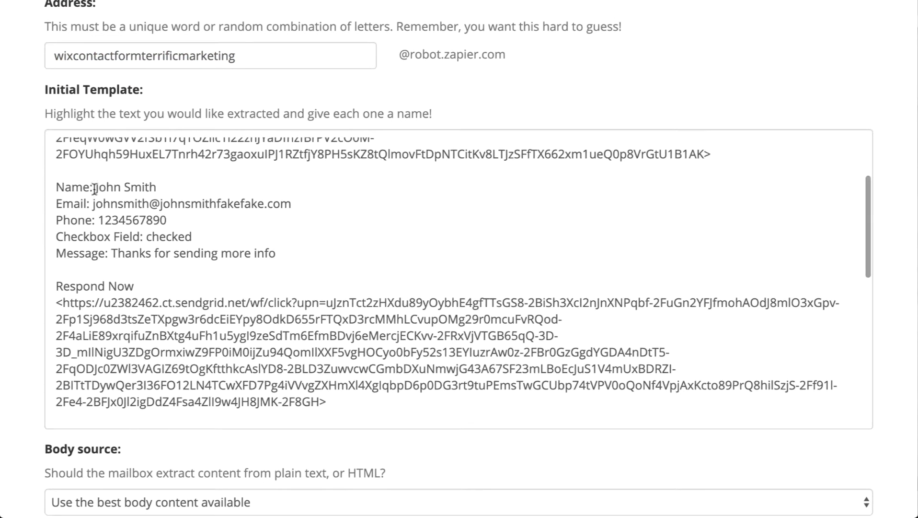
drag(96, 188, 120, 188)
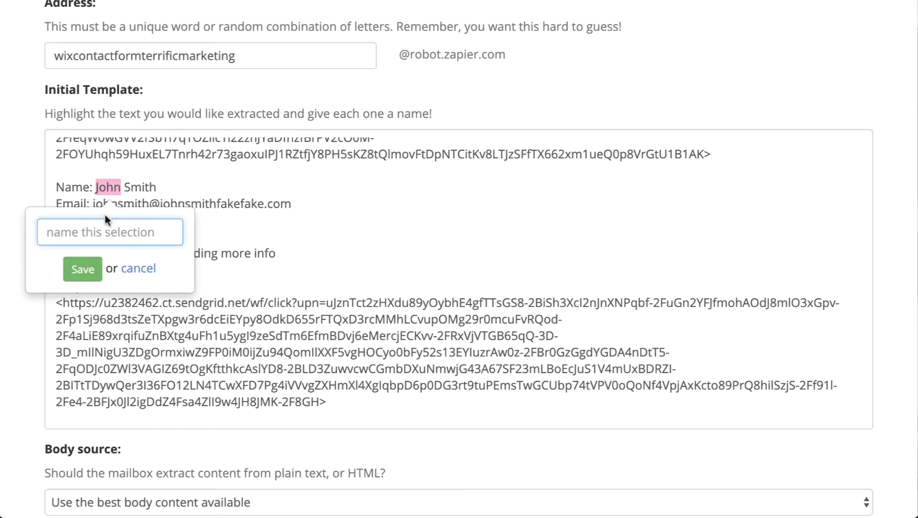
text(firstnmae)
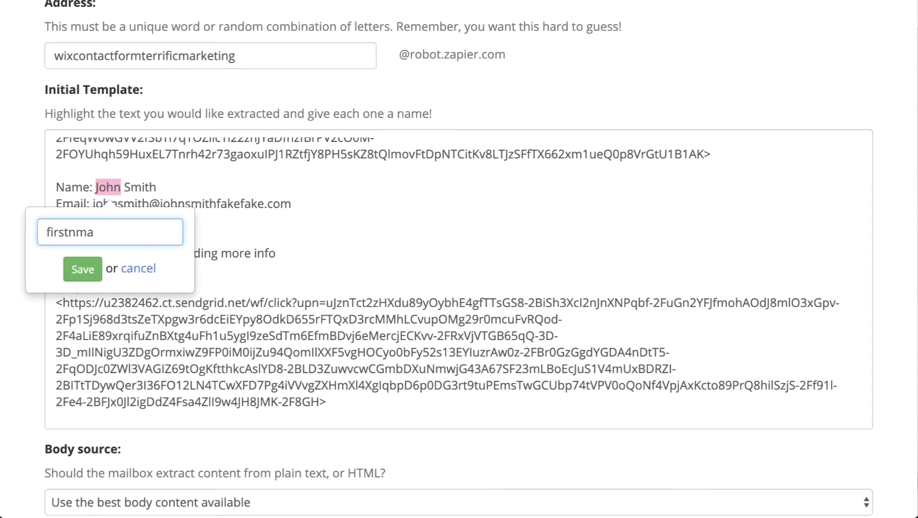
key(BackSpace)
key(BackSpace)
text(ame)
key(Return)
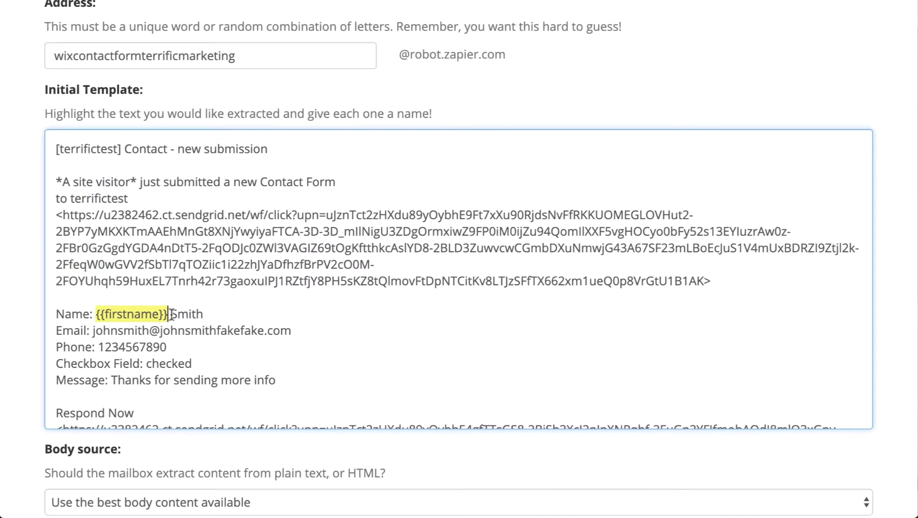
drag(168, 314, 203, 314)
scroll(210, 313, down, 2)
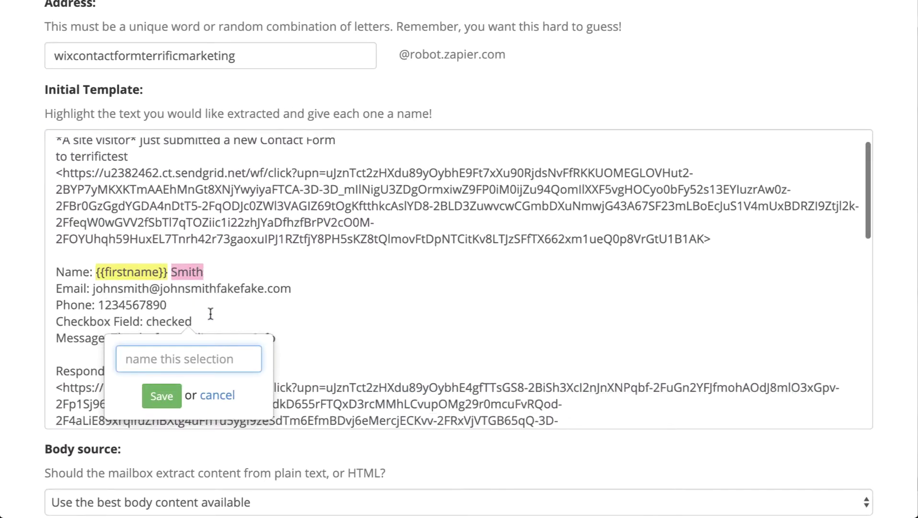
text(surv)
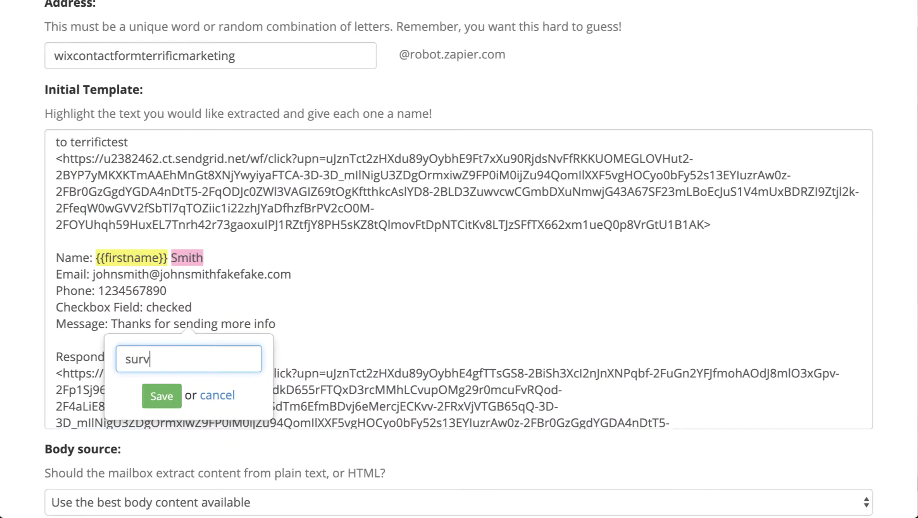
text(ame)
key(Return)
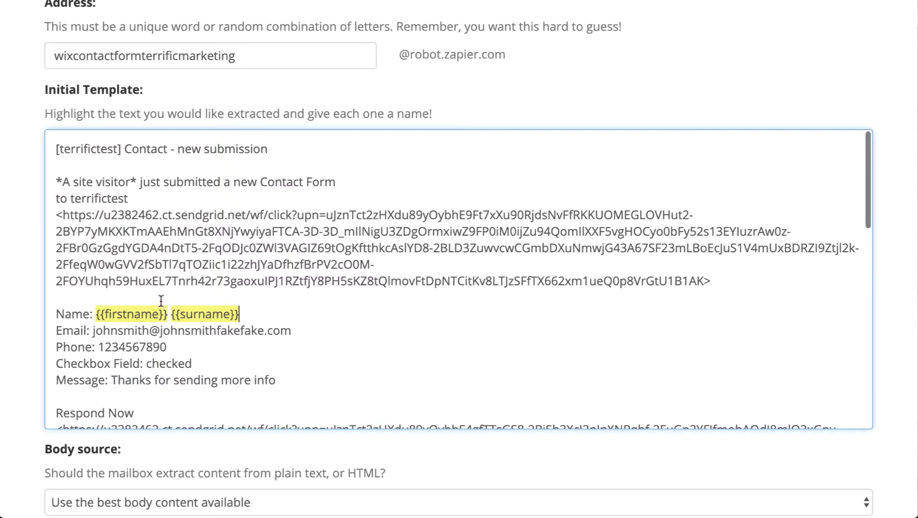
scroll(144, 302, down, 3)
drag(93, 264, 293, 264)
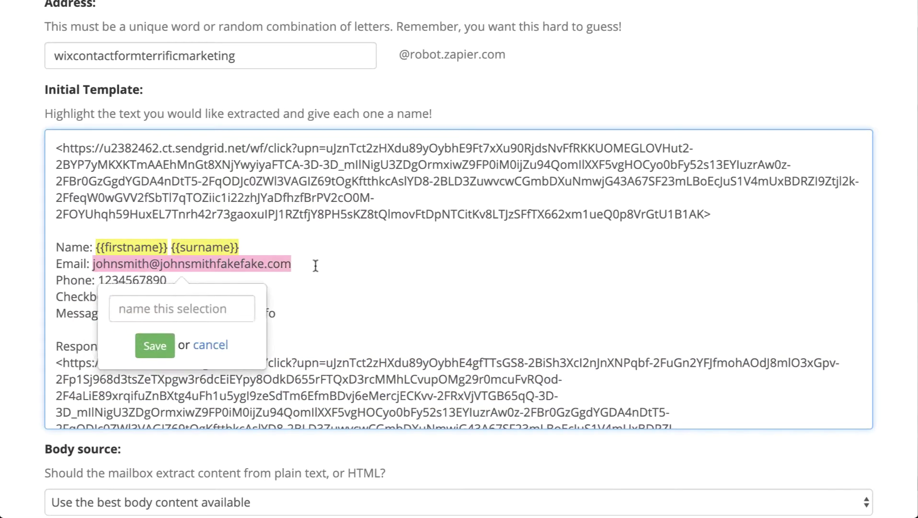
text(email)
key(Return)
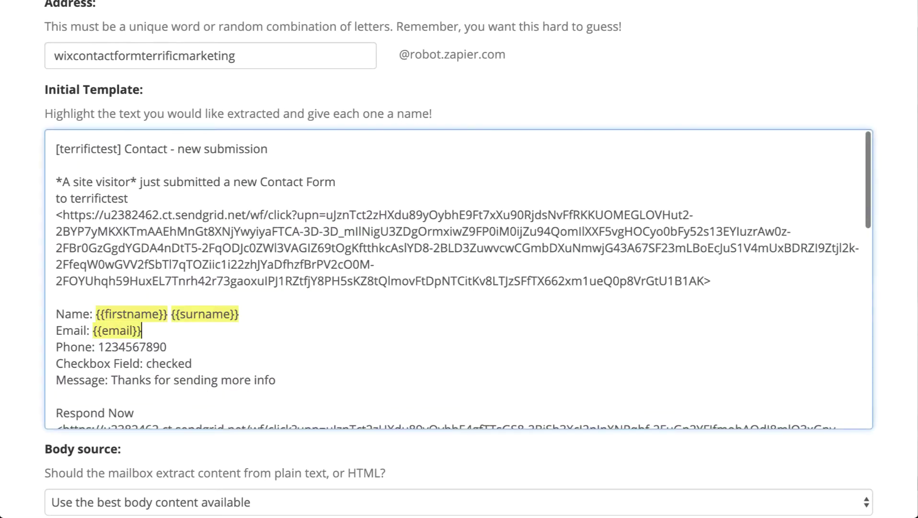
drag(98, 346, 165, 345)
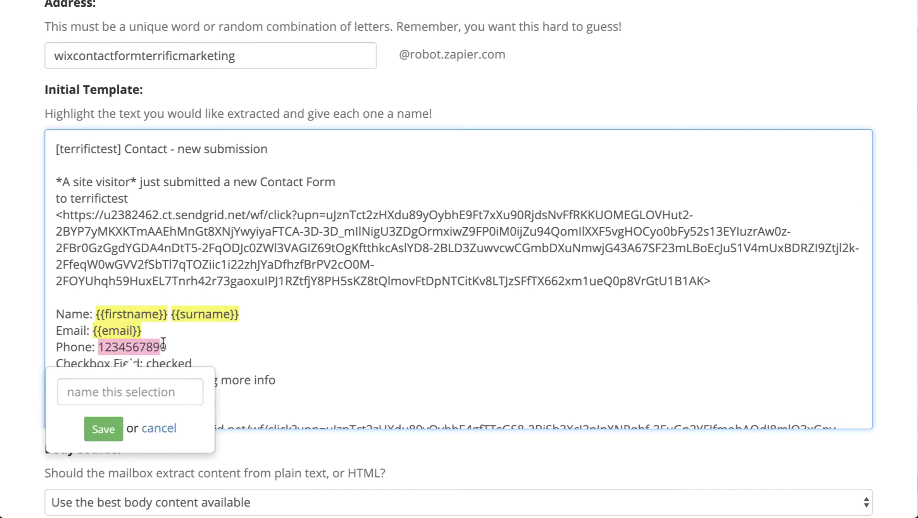
text(phone)
key(Return)
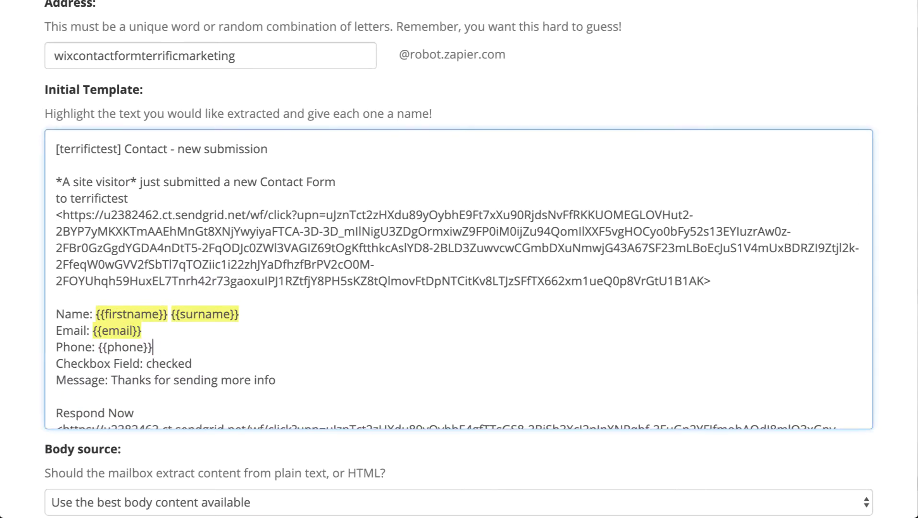
- Tag the message text as the message field and save the address and template
scroll(173, 257, down, 1)
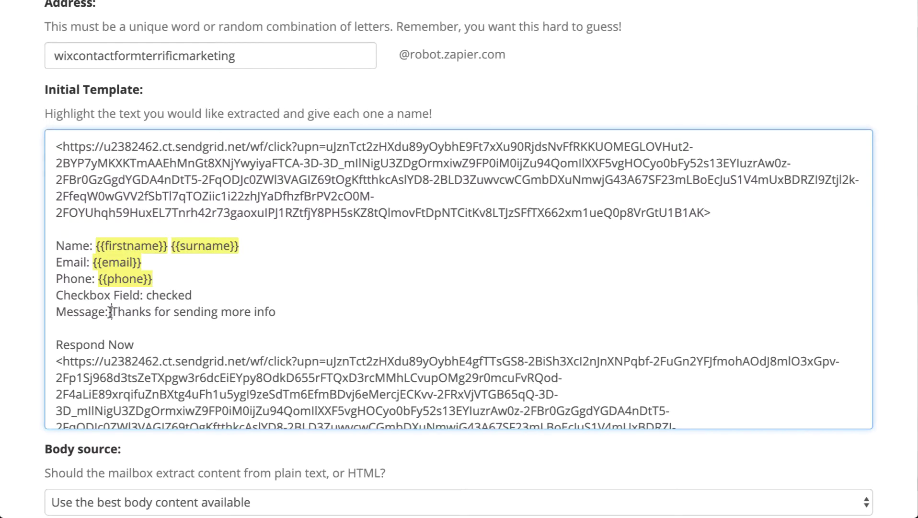
drag(111, 312, 273, 313)
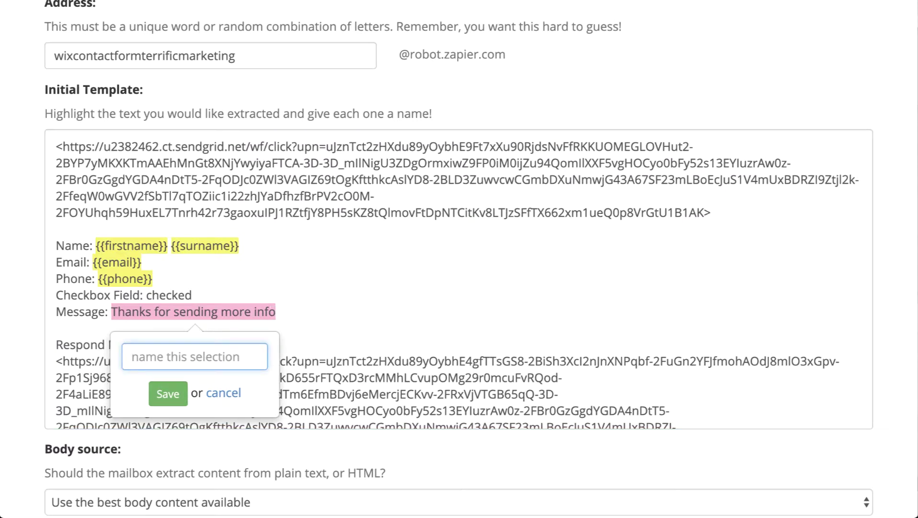
text(message)
key(Return)
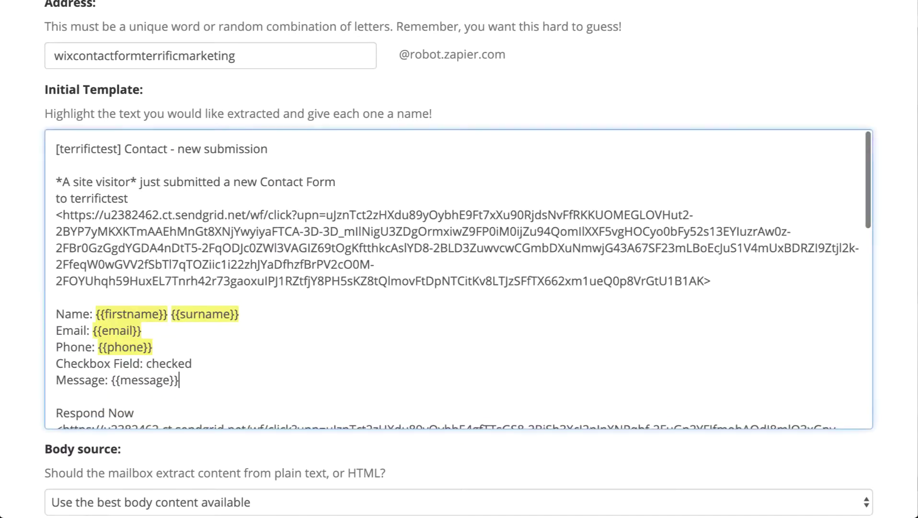
scroll(493, 262, down, 5)
scroll(493, 262, down, 8)
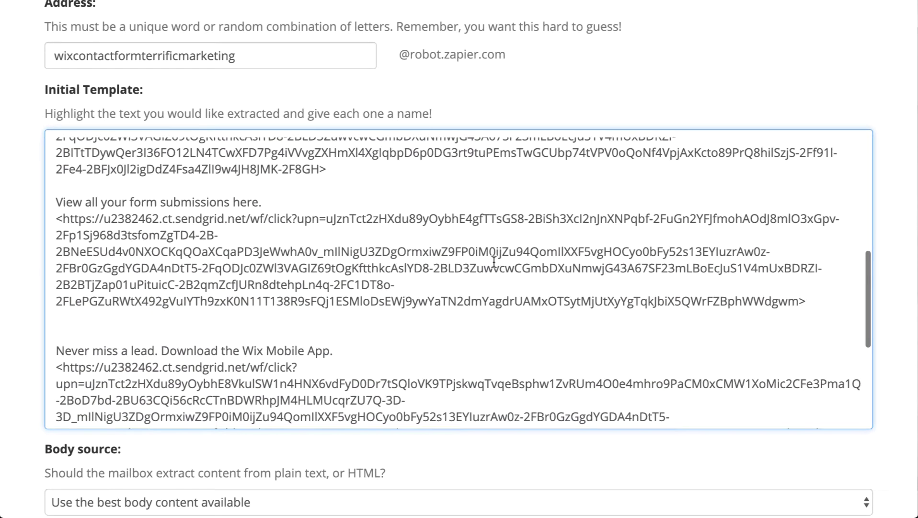
scroll(272, 366, down, 5)
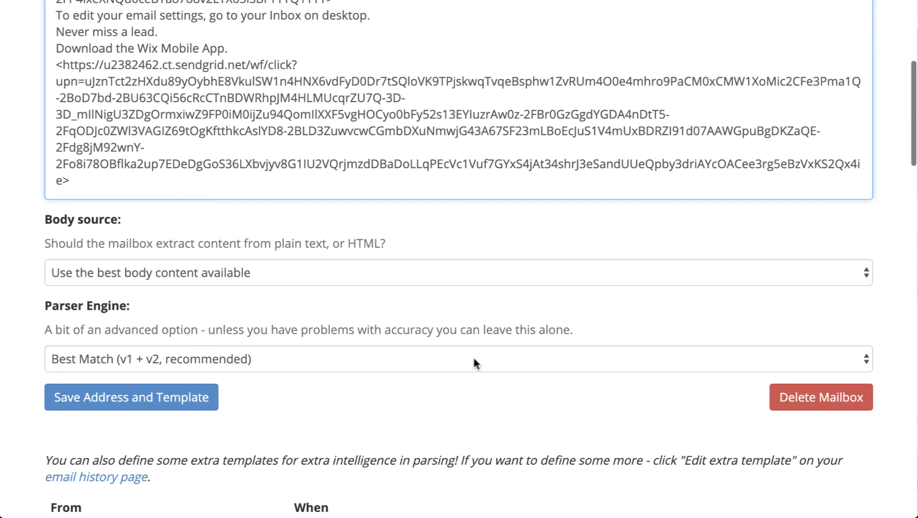
click(176, 369)
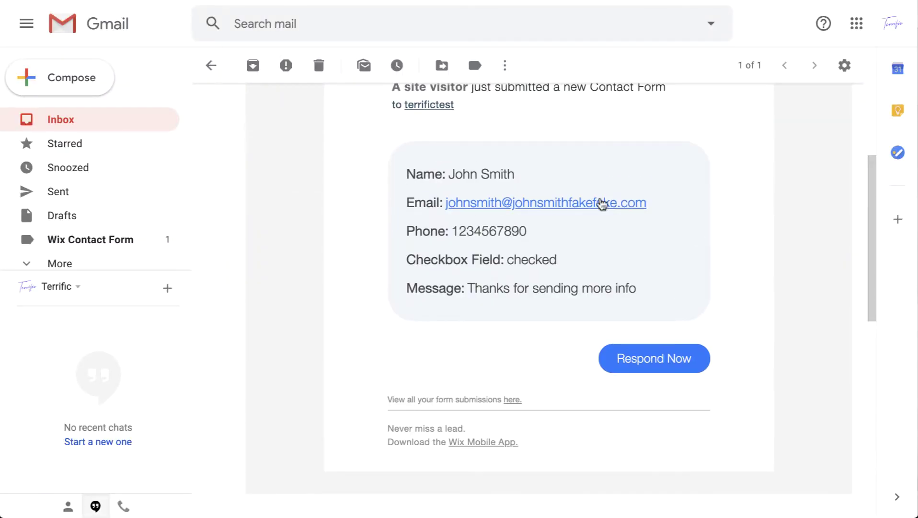
- Copy the subject 'Contact - new submission' and open Gmail's advanced search options
scroll(601, 202, up, 12)
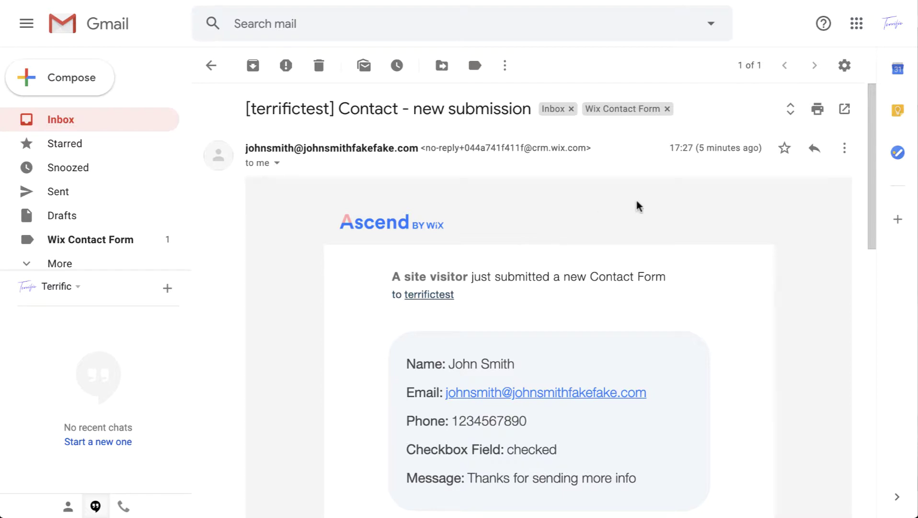
click(845, 150)
click(529, 35)
click(553, 24)
click(374, 211)
drag(362, 107, 480, 107)
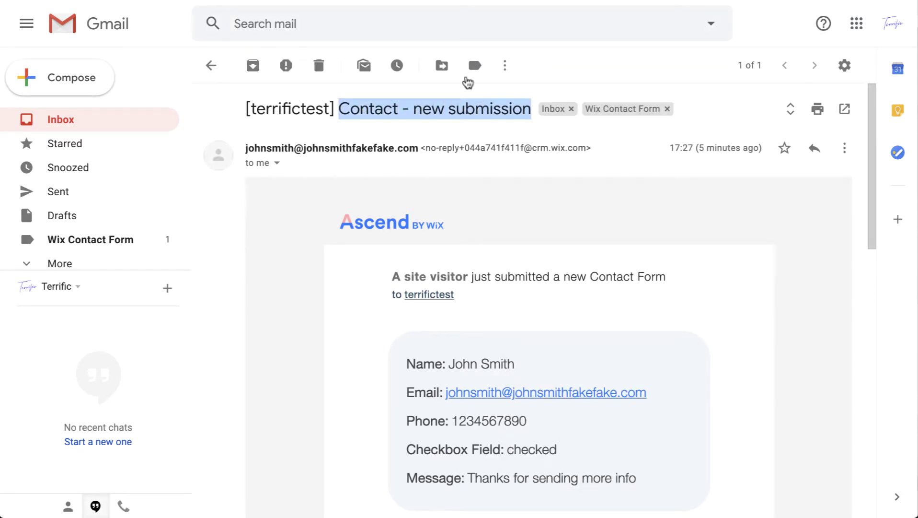
drag(246, 103, 532, 110)
key(ctrl+c)
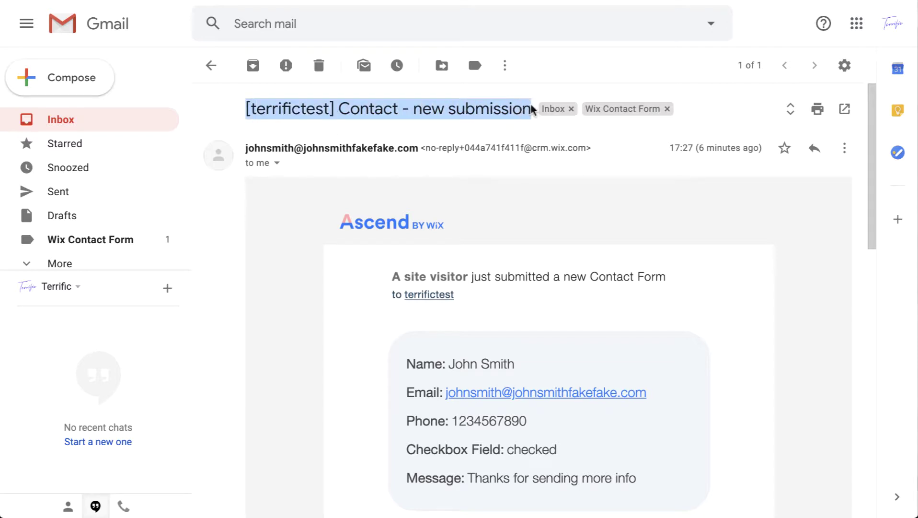
click(711, 24)
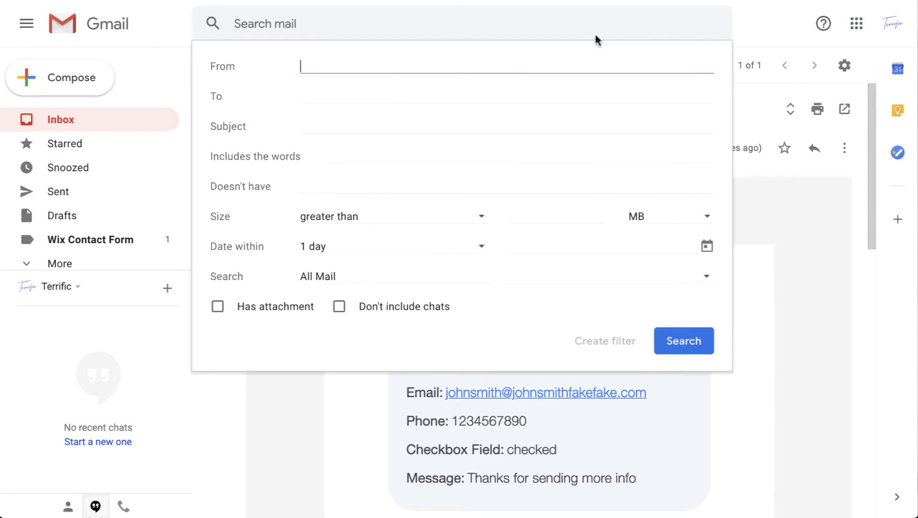
- Search by the pasted subject and copy the 'Checkbox Field: checked' line from the newest email
click(316, 127)
key(ctrl+v)
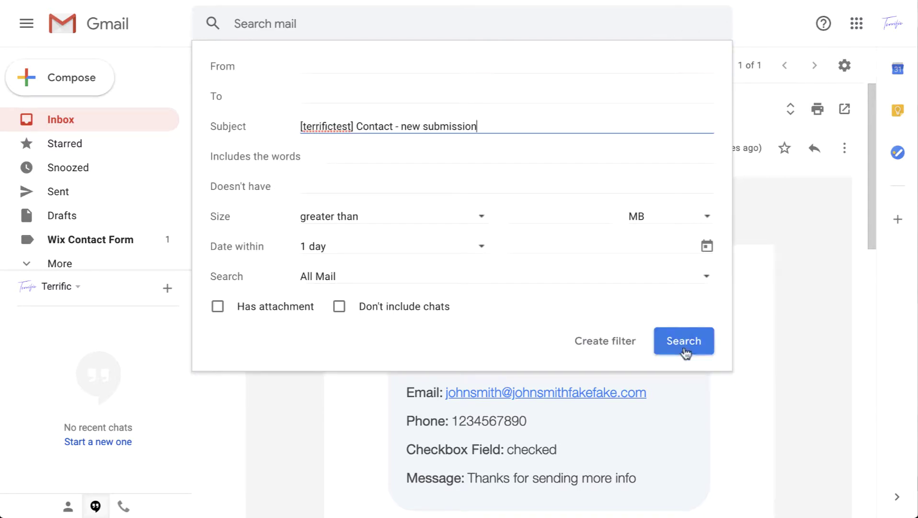
click(686, 354)
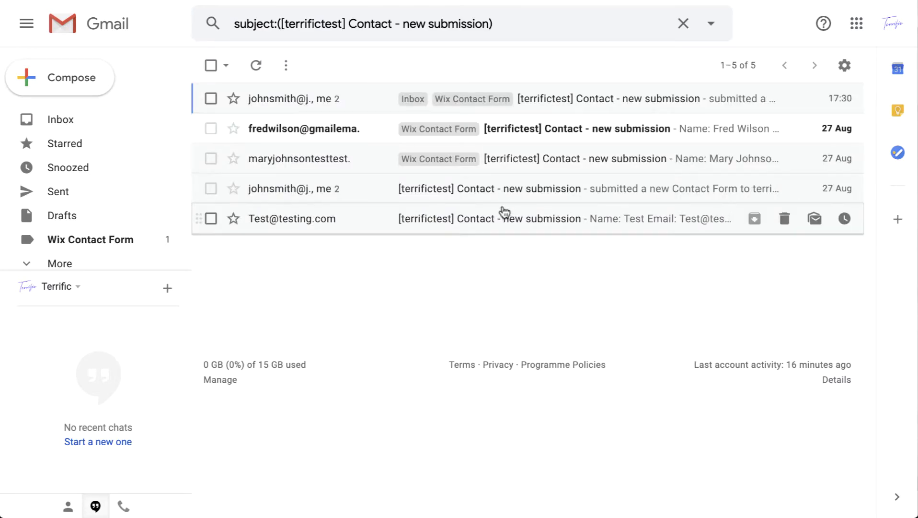
click(572, 111)
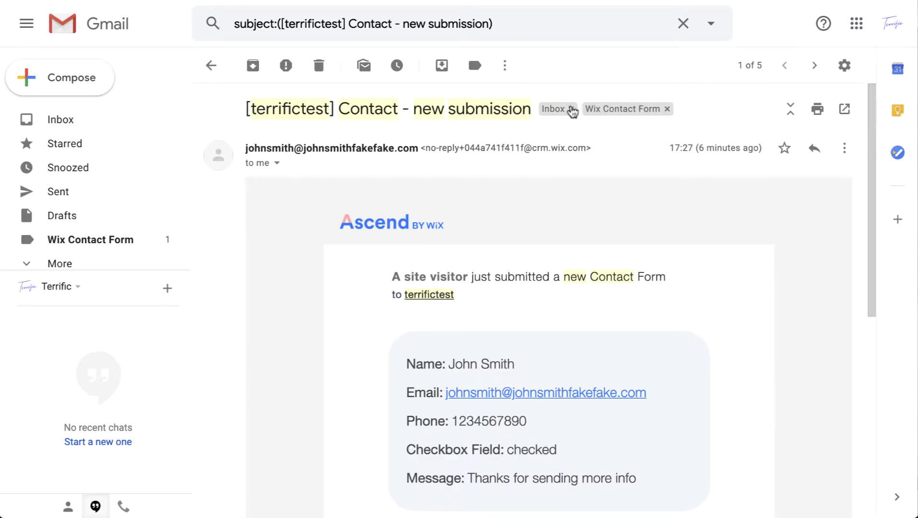
scroll(539, 290, down, 2)
drag(424, 364, 522, 365)
key(ctrl+c)
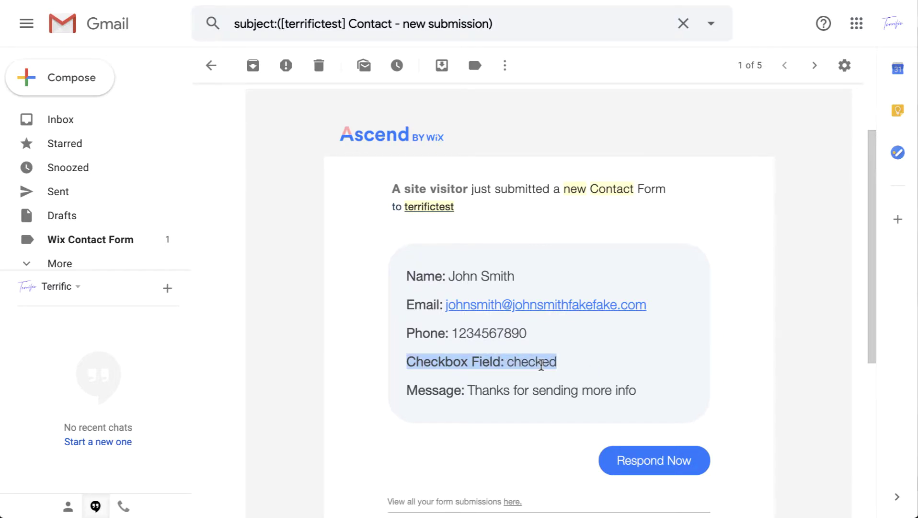
- Search again requiring the exact phrase "Checkbox Field: checked" in Includes the words
scroll(580, 336, up, 2)
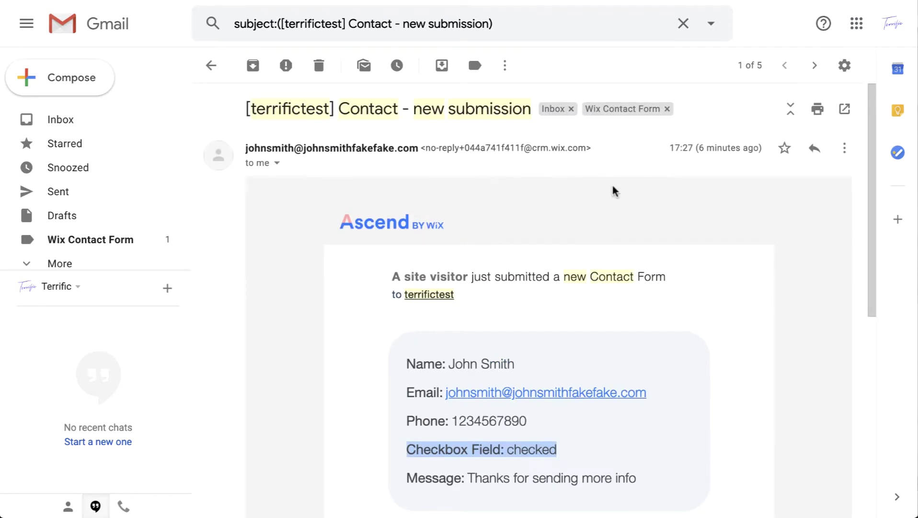
click(711, 27)
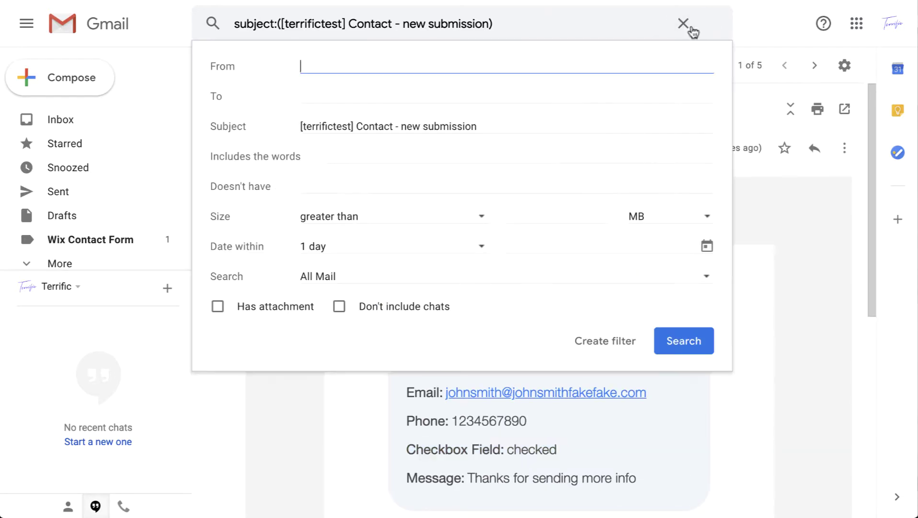
click(372, 158)
key(ctrl+v)
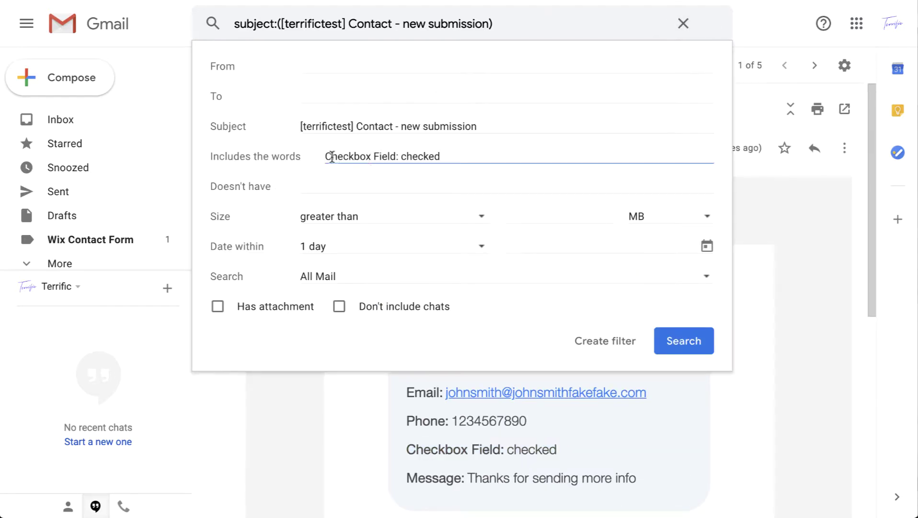
text(")
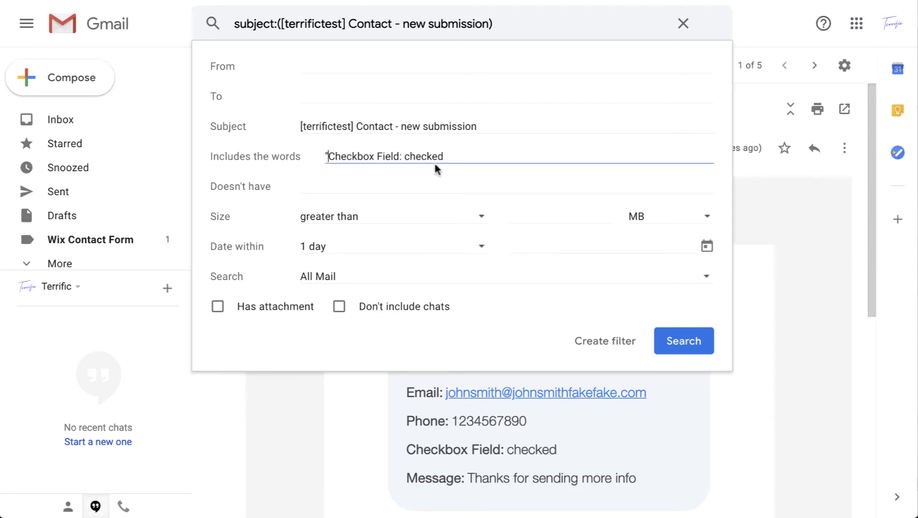
click(502, 156)
click(686, 341)
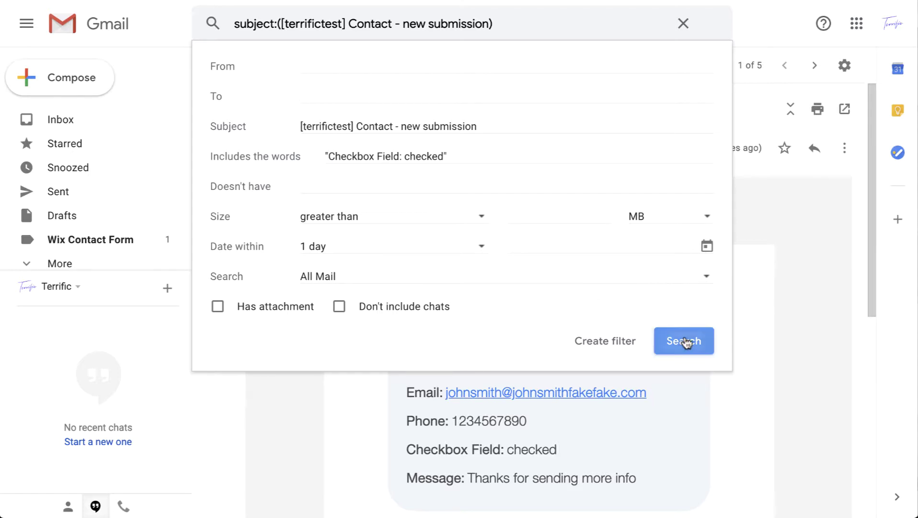
click(502, 209)
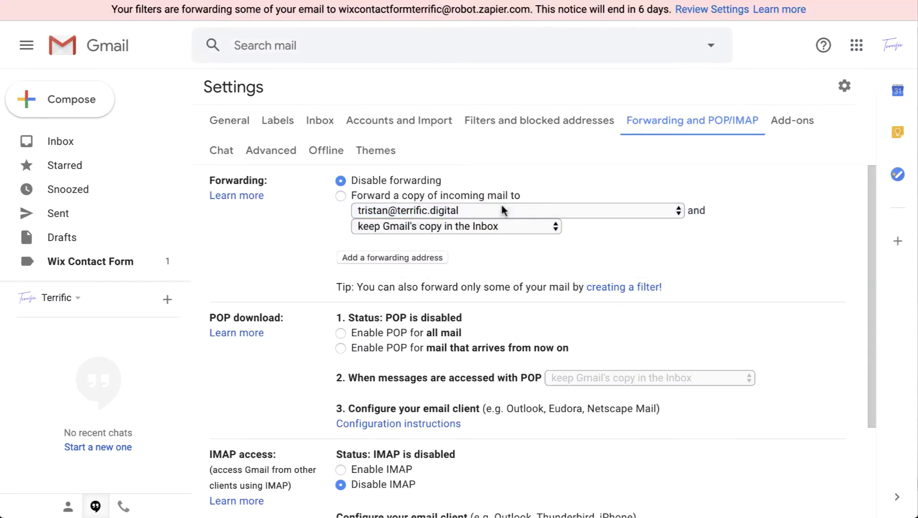
- Add the wixcontactformterrificmarketing parser mailbox as a Gmail forwarding address and proceed
click(409, 254)
key(ctrl+v)
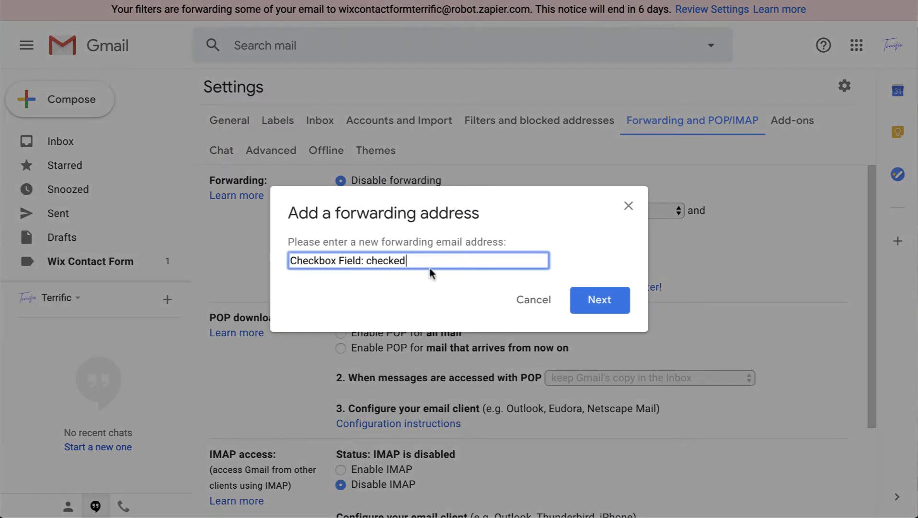
key(ctrl+z)
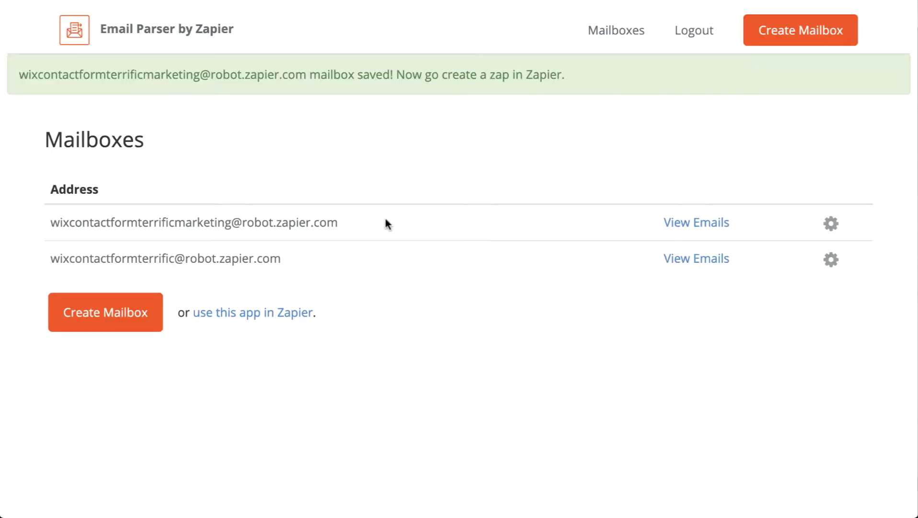
drag(389, 224, 51, 220)
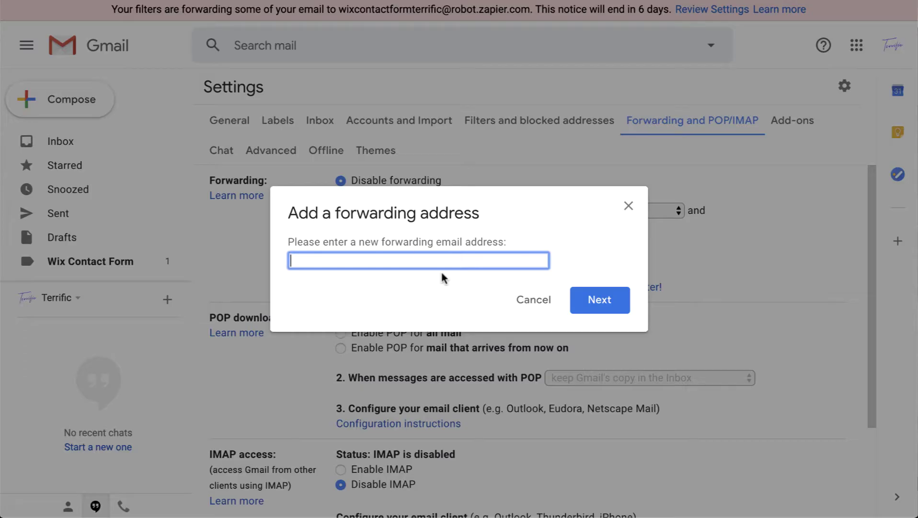
key(ctrl+v)
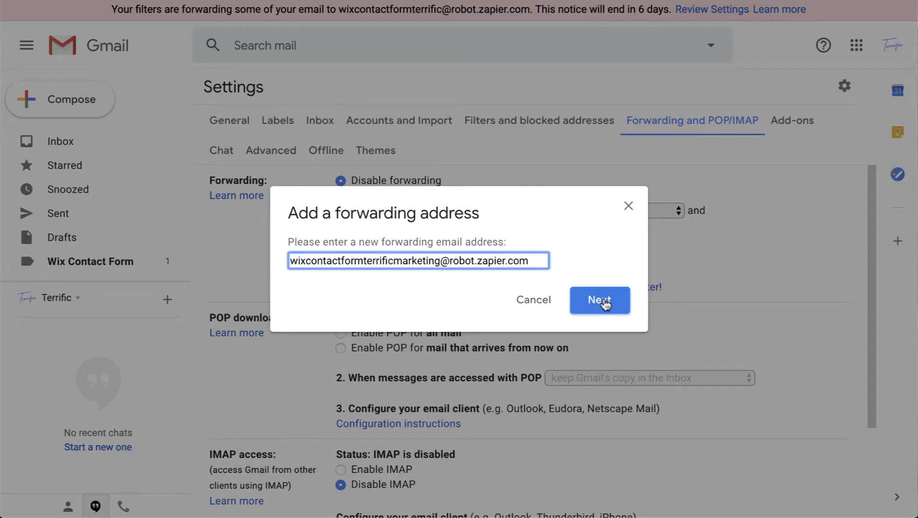
click(604, 302)
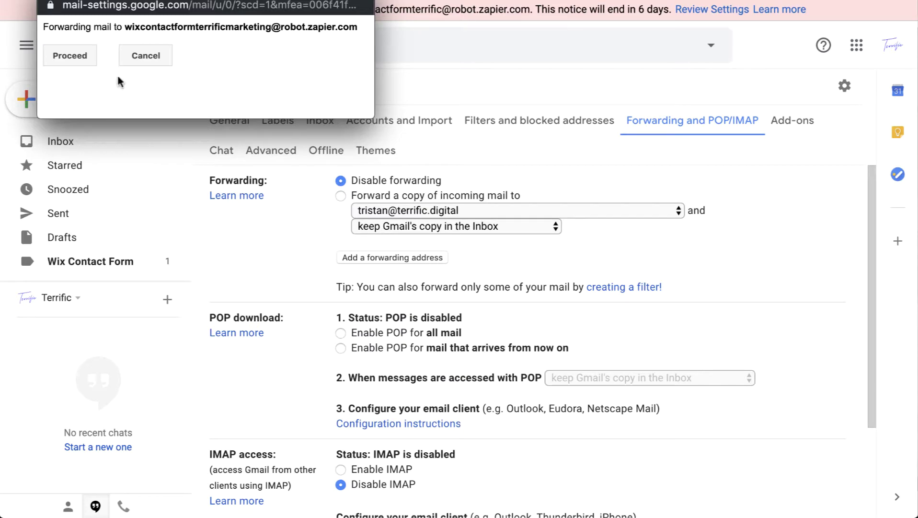
click(72, 55)
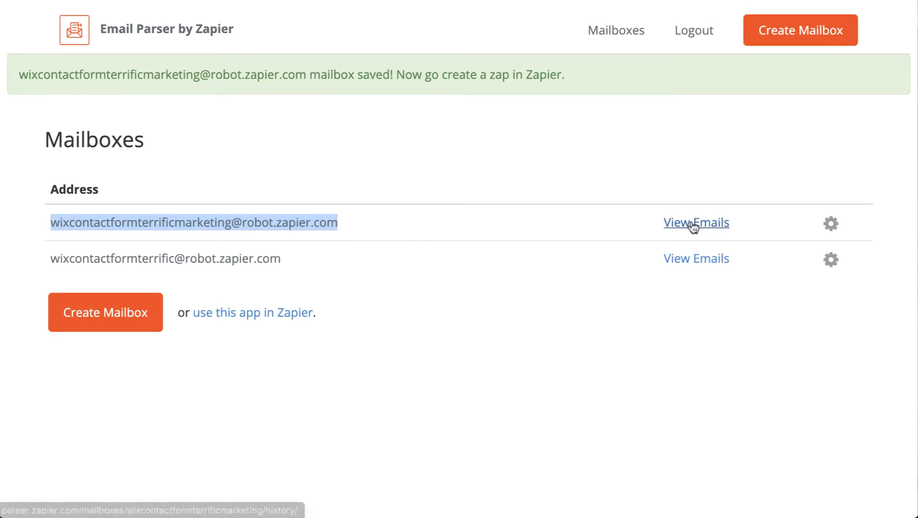
- Copy the forwarding confirmation code from the marketing mailbox's emails and verify it in Gmail
click(693, 223)
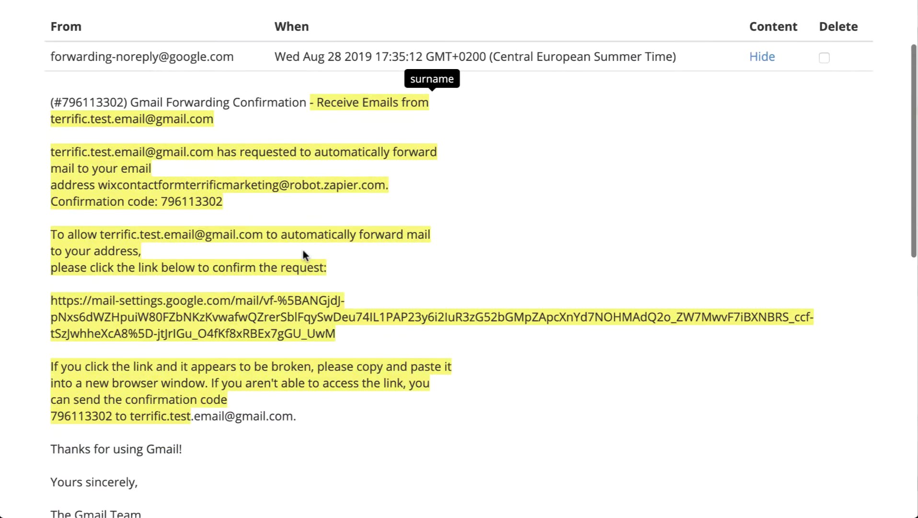
scroll(336, 239, down, 3)
double_click(197, 207)
key(ctrl+c)
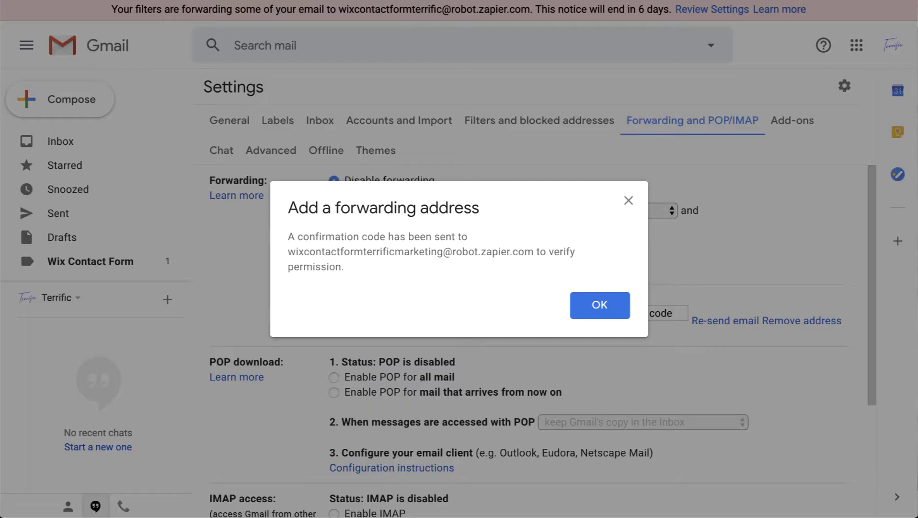
click(612, 312)
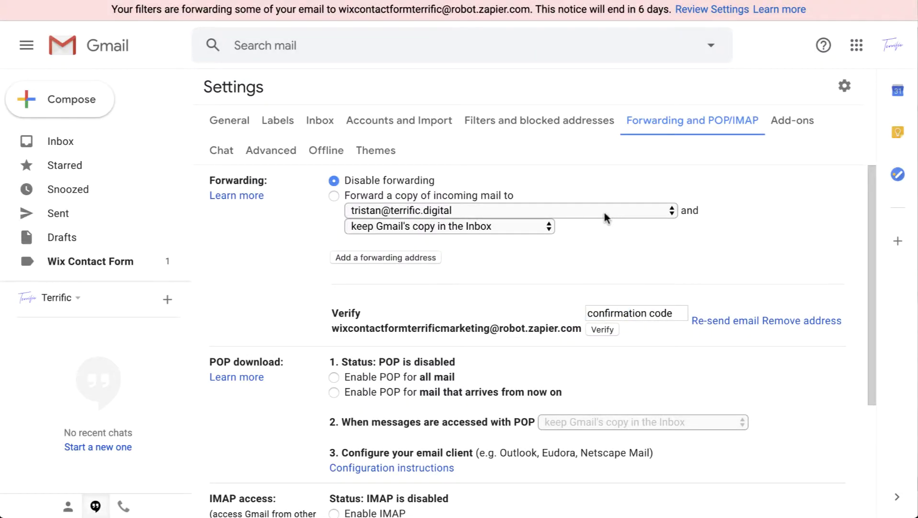
click(614, 310)
key(ctrl+v)
click(610, 330)
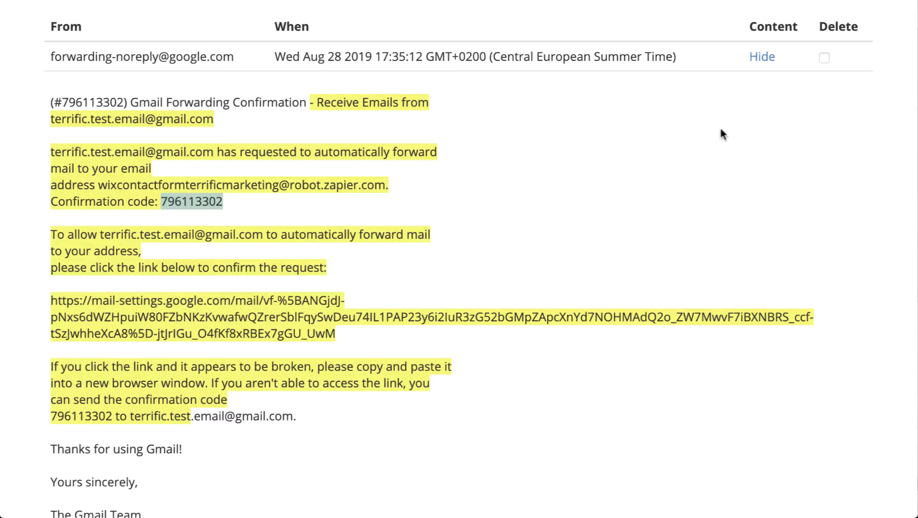
- Mark the confirmation email and delete it from the marketing mailbox
click(826, 56)
scroll(796, 149, down, 13)
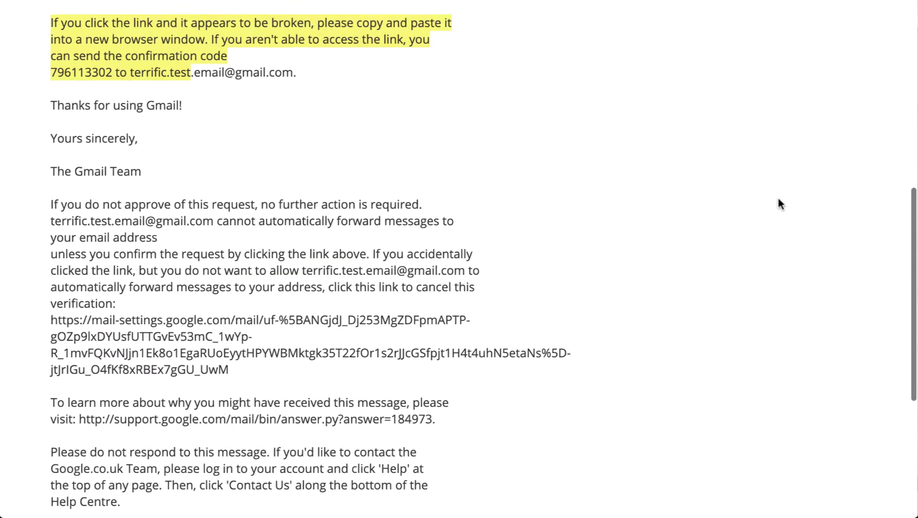
scroll(779, 201, up, 1)
click(782, 341)
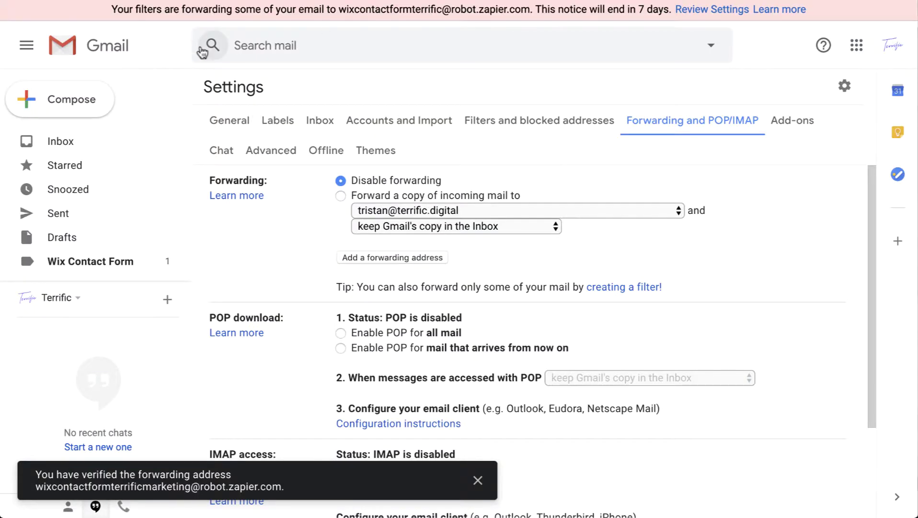
- Return from Gmail's search box to the earlier subject search results
click(367, 48)
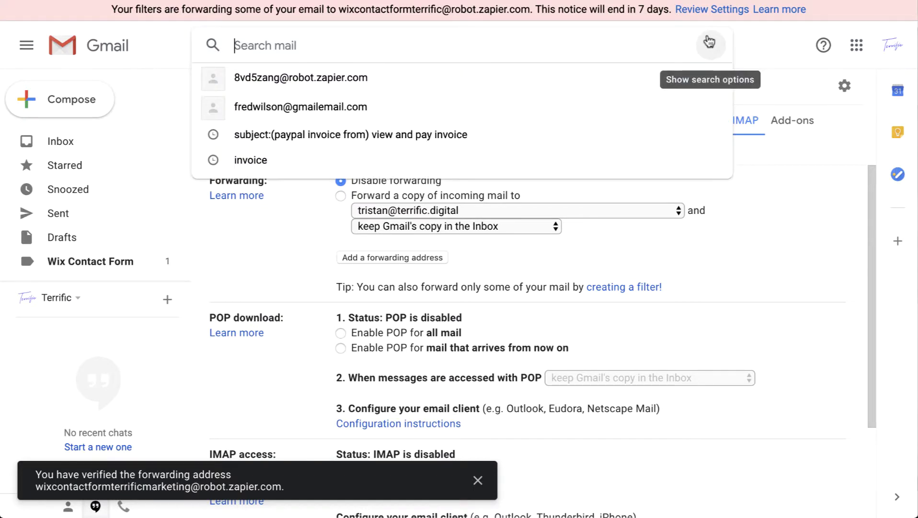
click(461, 55)
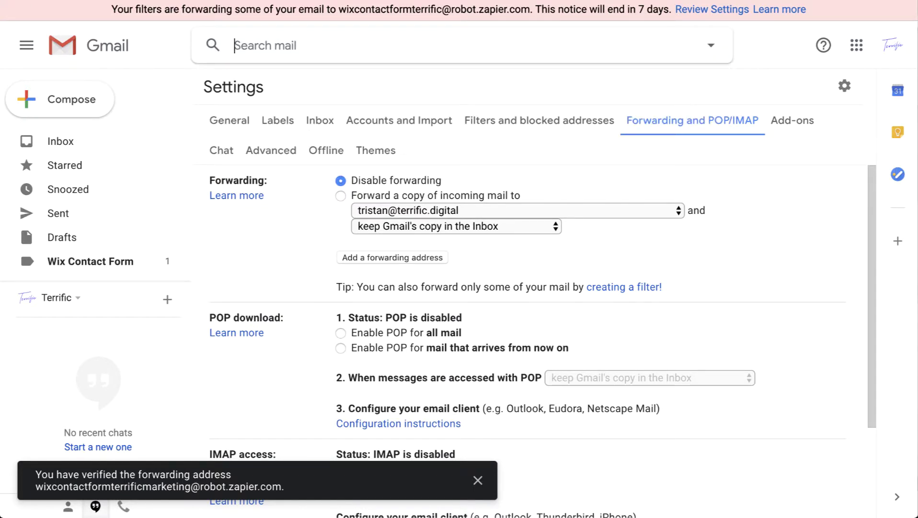
key(Escape)
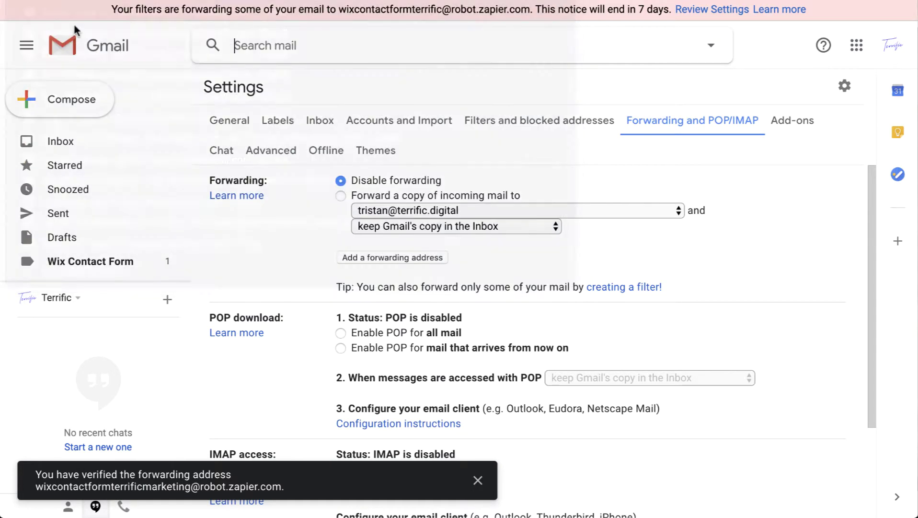
click(427, 102)
- Create a filter from the advanced search and choose the marketing Zapier forwarding address
click(530, 45)
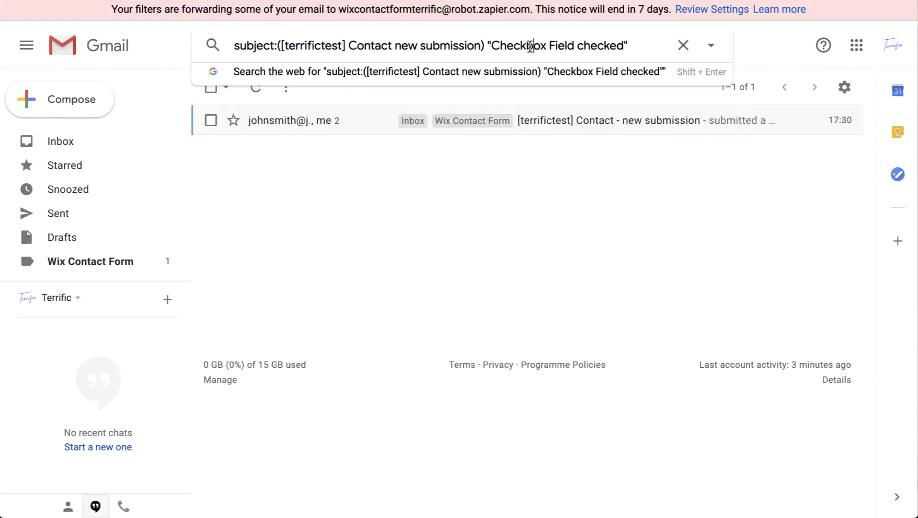
click(718, 51)
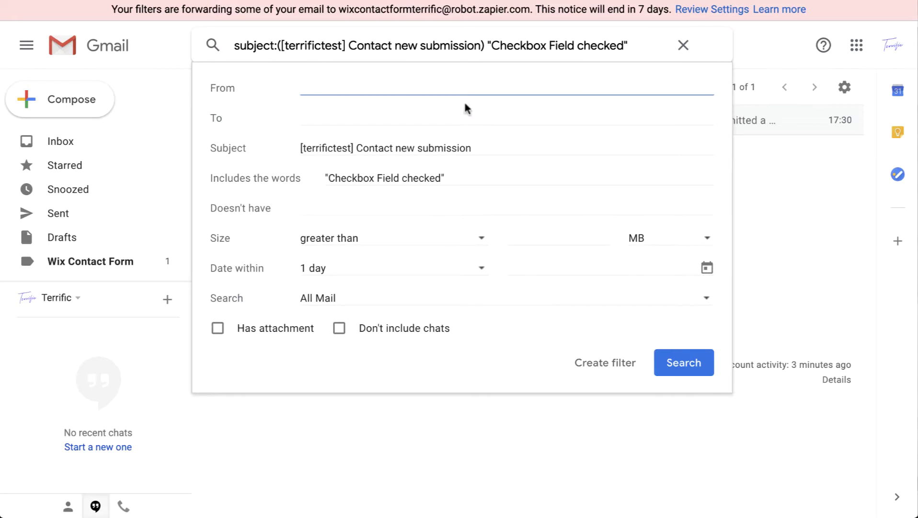
click(609, 364)
click(355, 203)
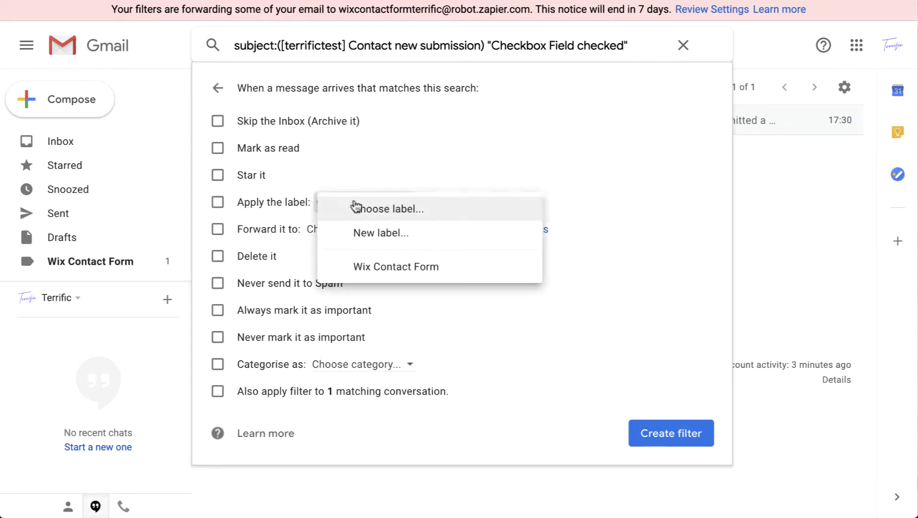
click(357, 207)
click(376, 235)
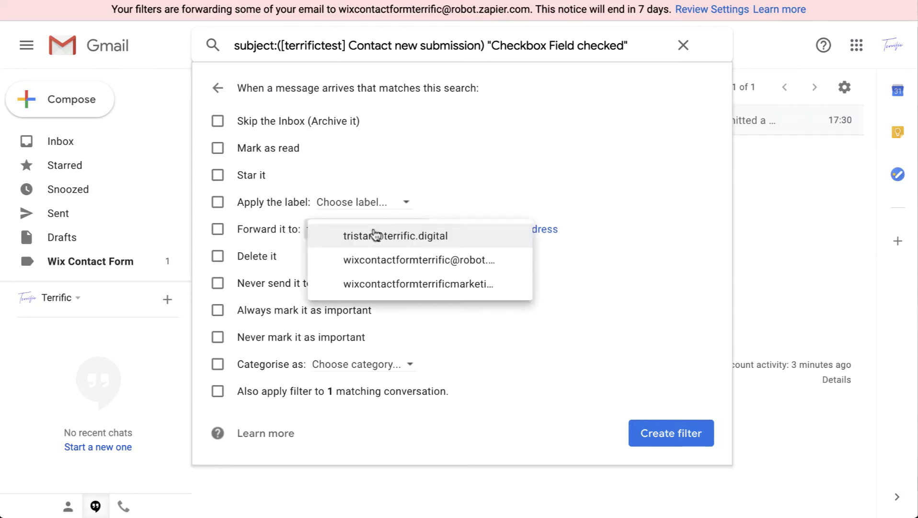
click(430, 285)
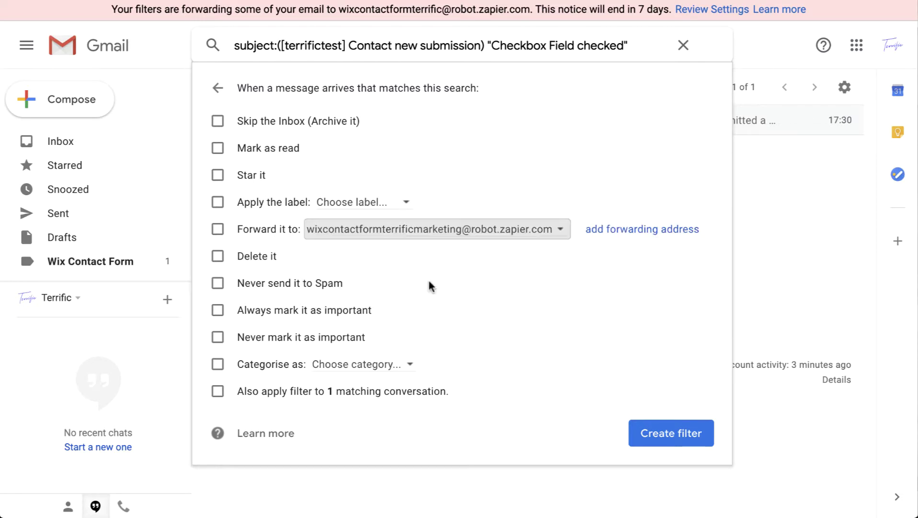
- Enable forwarding, apply new label 'Contact form - Marketing', include existing matches, and save the filter
click(273, 202)
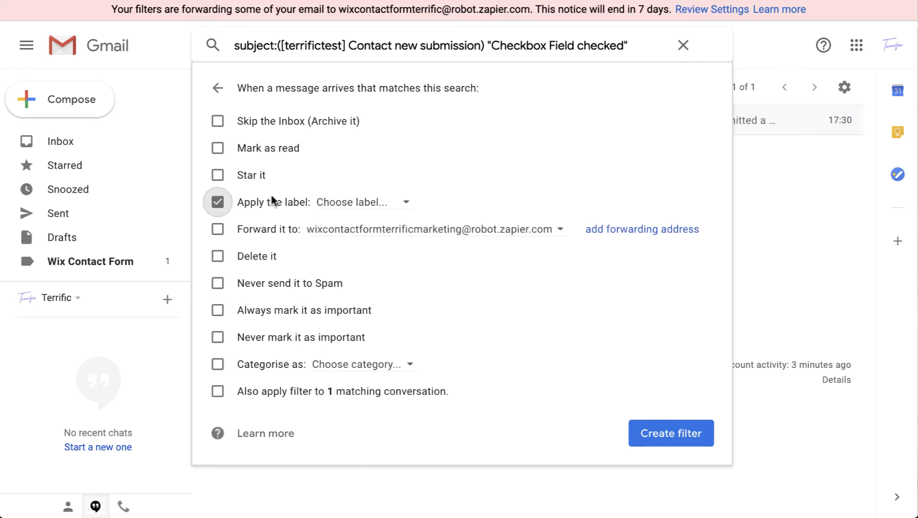
click(245, 229)
click(341, 203)
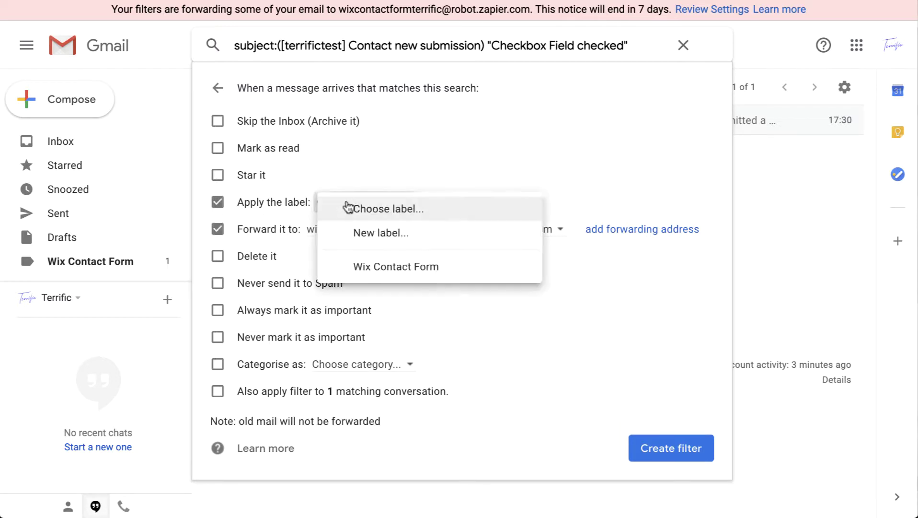
click(386, 235)
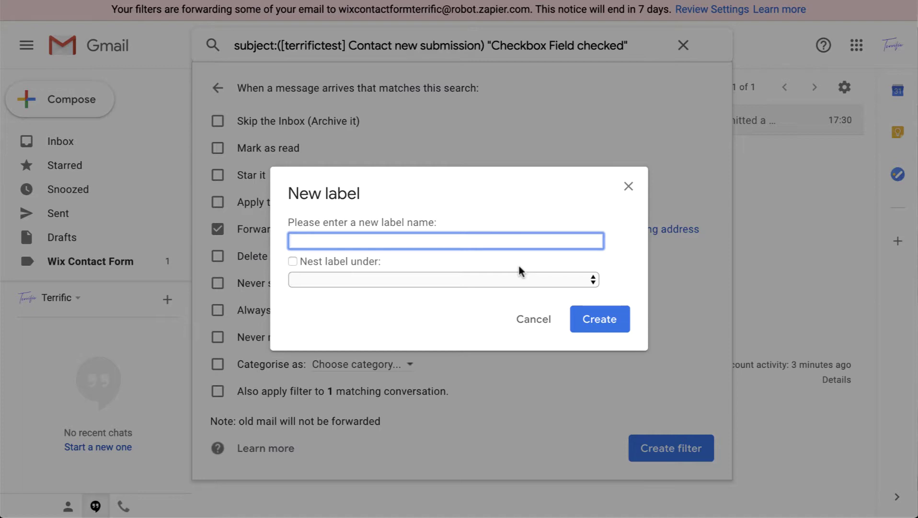
text(Contact form )
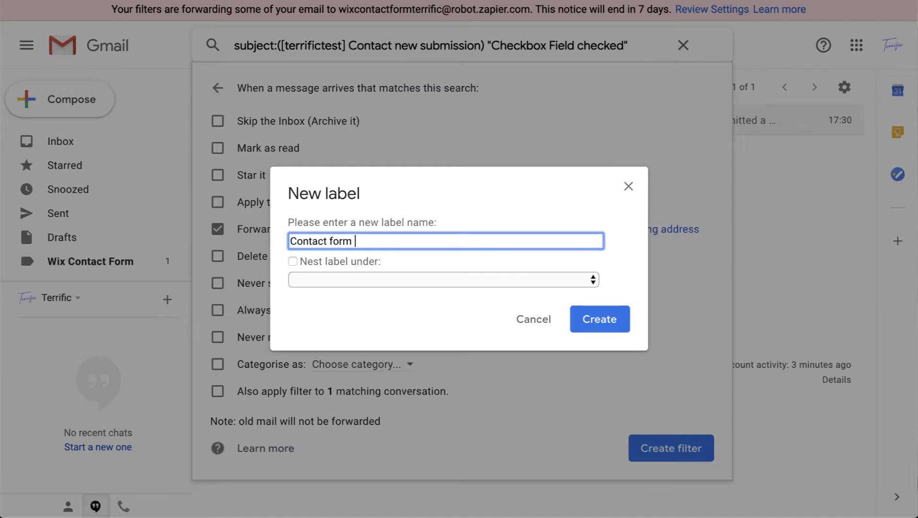
text(Marketing)
click(354, 241)
text(-)
click(594, 322)
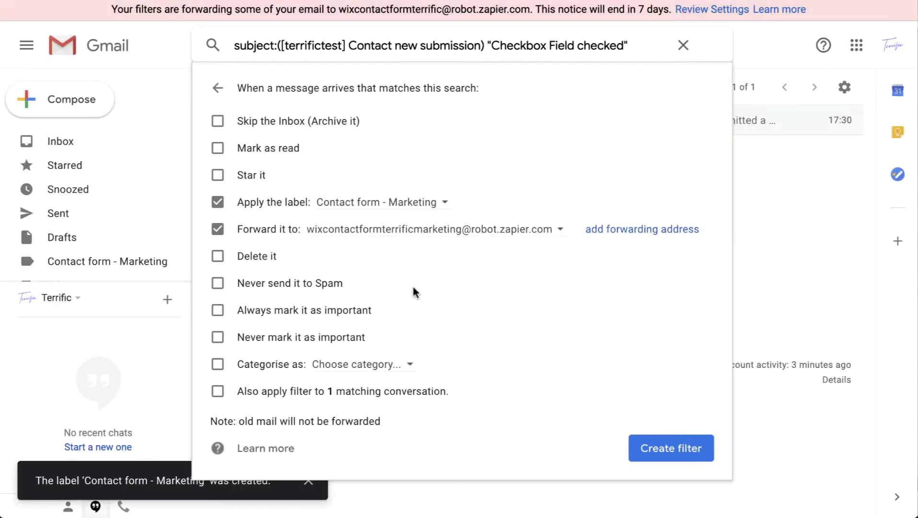
click(217, 391)
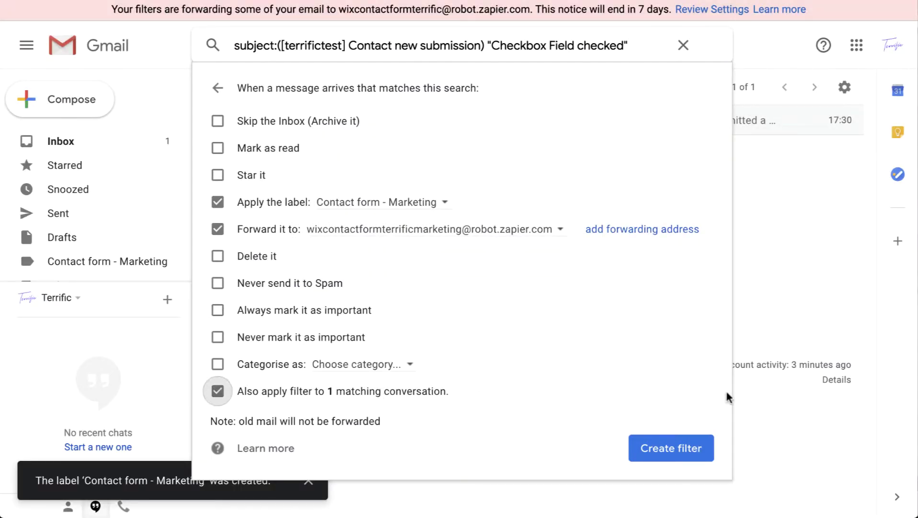
click(675, 447)
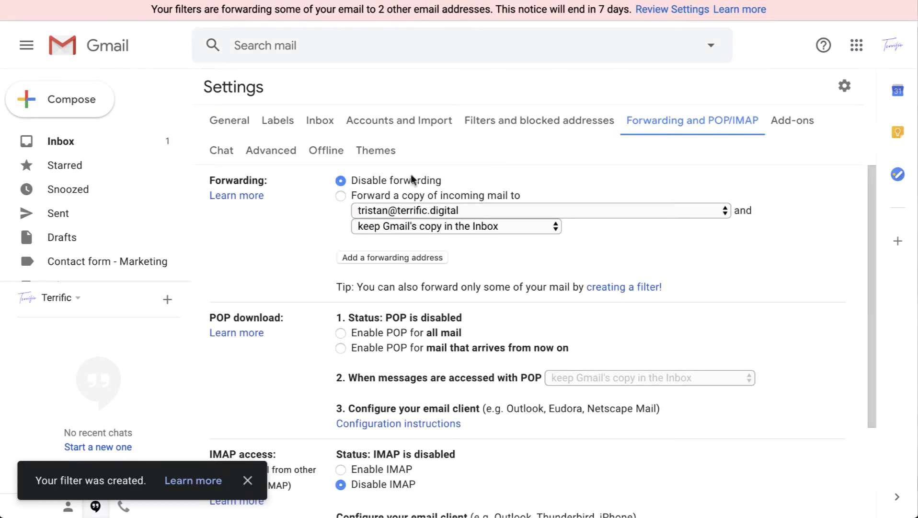
- Archive both inbox conversations, then start filling the Wix Contact Me form's Name field
click(82, 145)
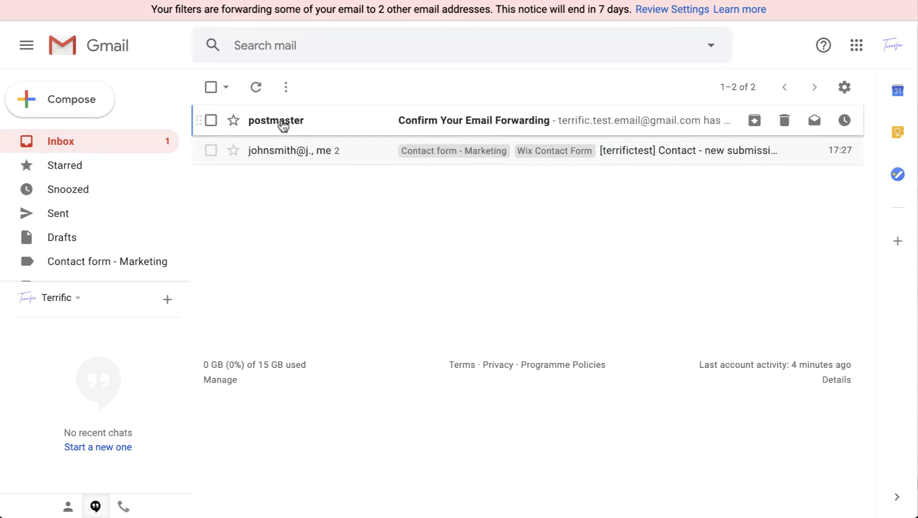
click(211, 87)
click(258, 88)
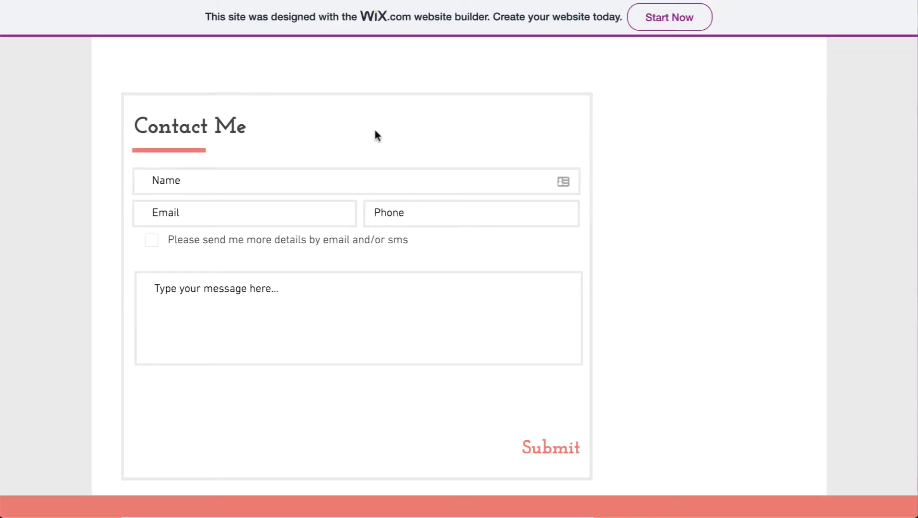
click(284, 190)
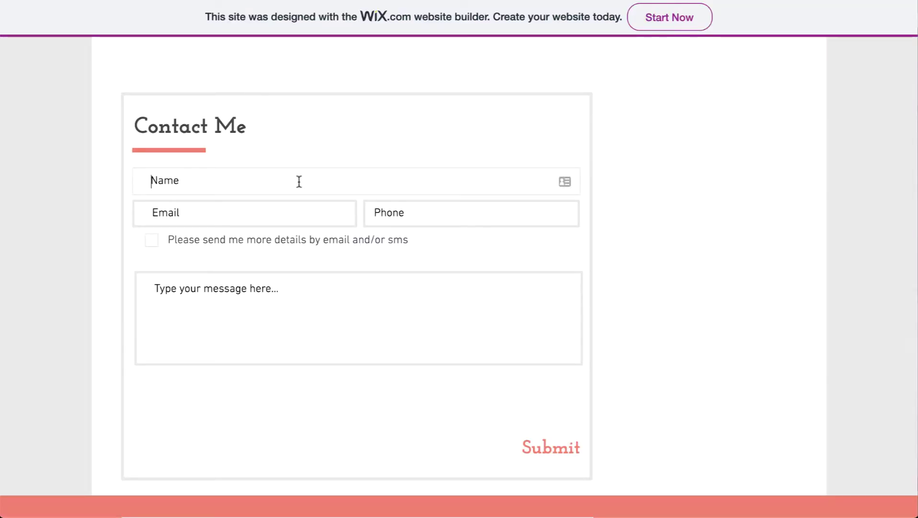
- Enter a test name, e-mail and phone, tick the details opt-in, add a message, and submit
text(Kay May)
click(302, 213)
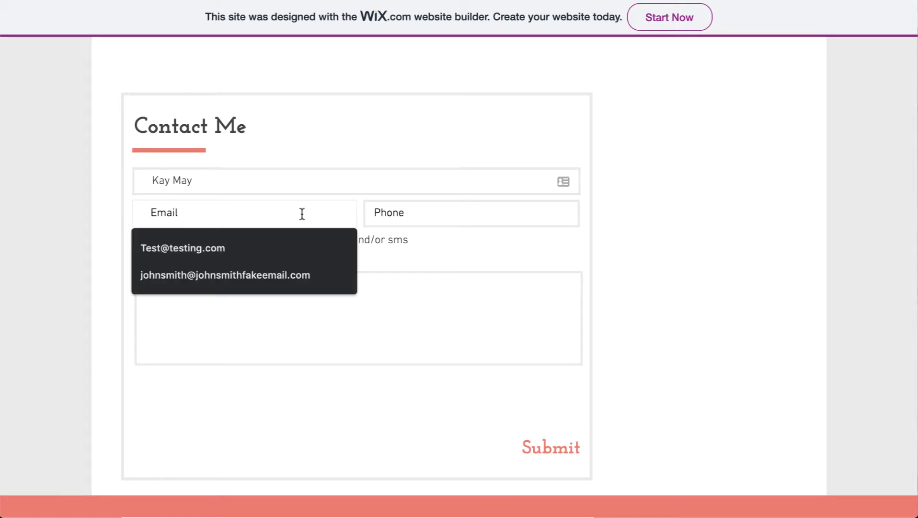
text(kaymayy)
text(@)
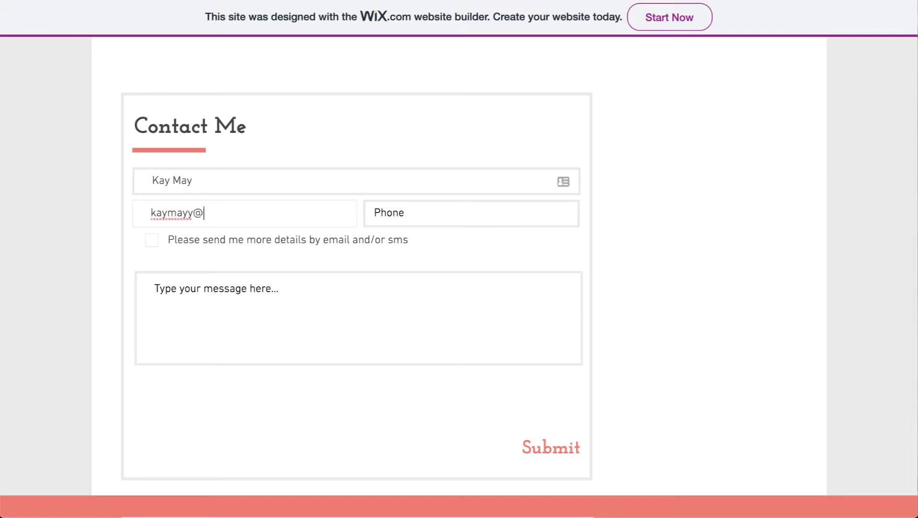
text(emaildomain.com)
key(Tab)
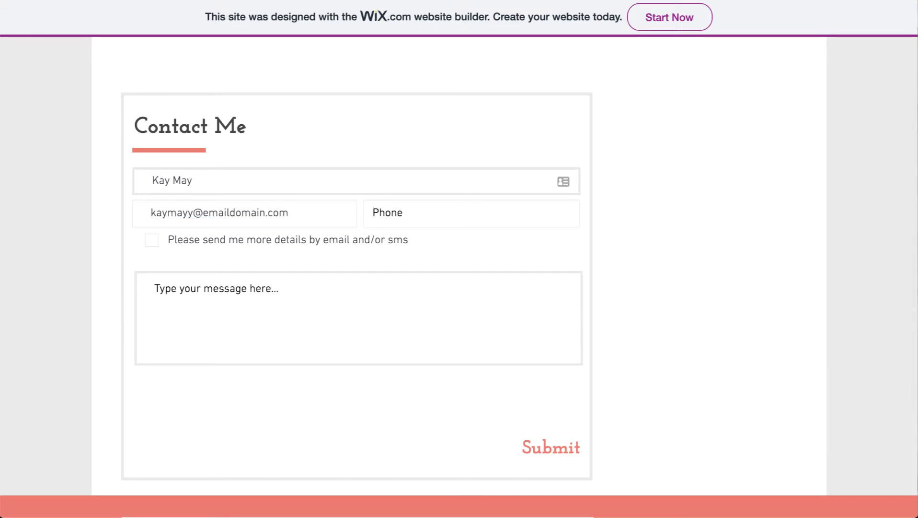
text(3456789)
click(217, 240)
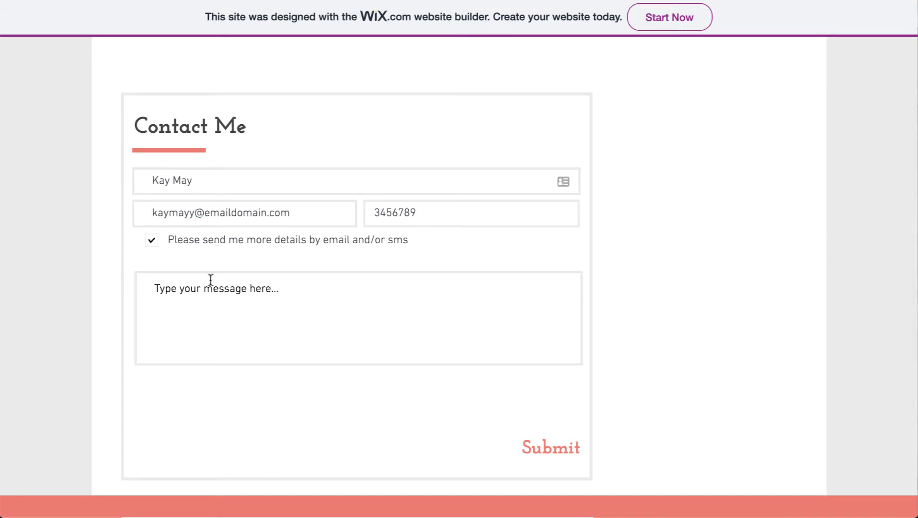
click(210, 282)
text(Please send)
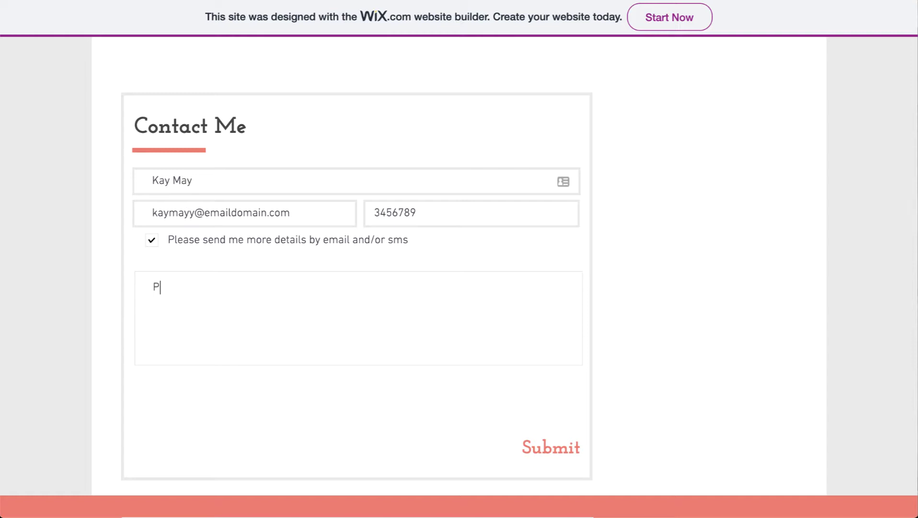
click(538, 434)
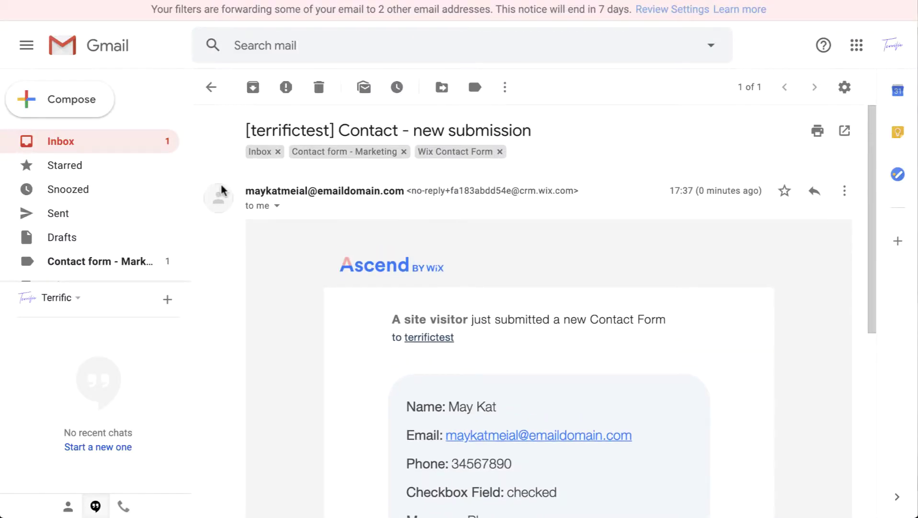
- Open the newest '[terrifictest] Contact - new submission' email and scroll to its details
click(92, 143)
click(602, 119)
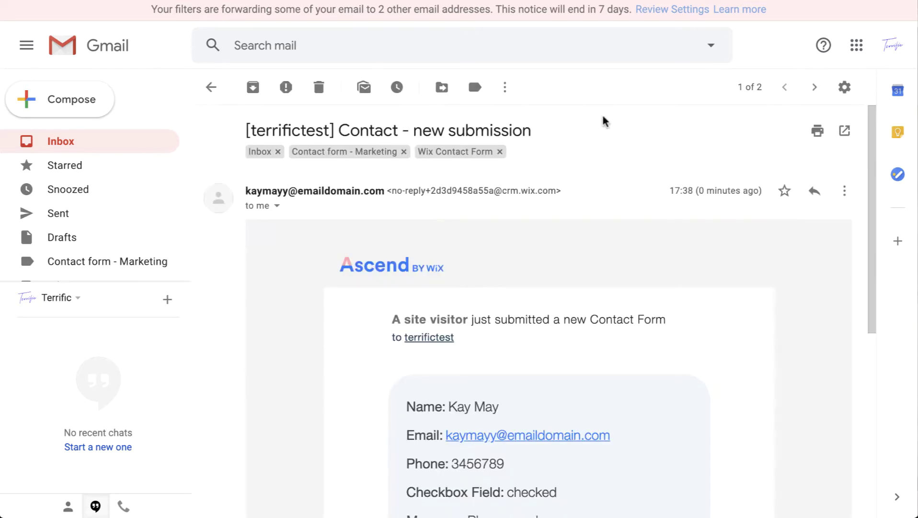
scroll(529, 221, down, 4)
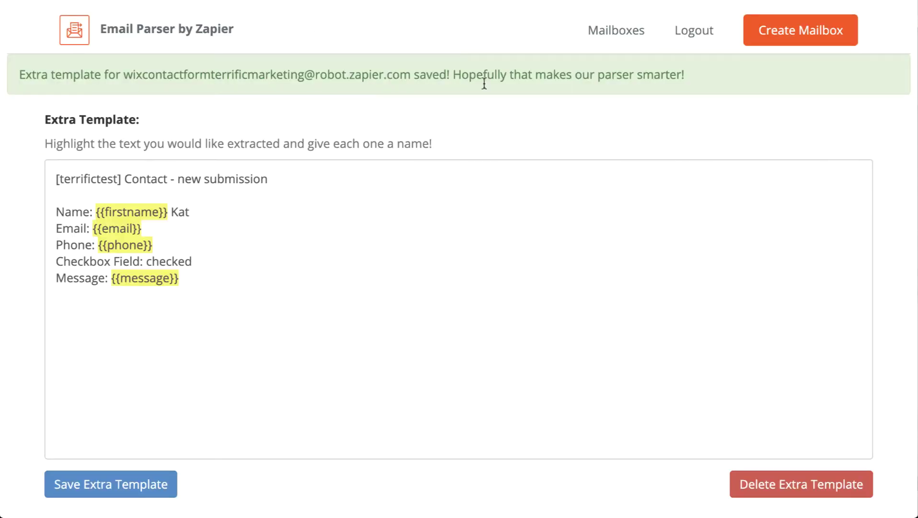
- Open the marketing mailbox's emails, inspect the older entry, and report the newest parse inaccurate
click(640, 40)
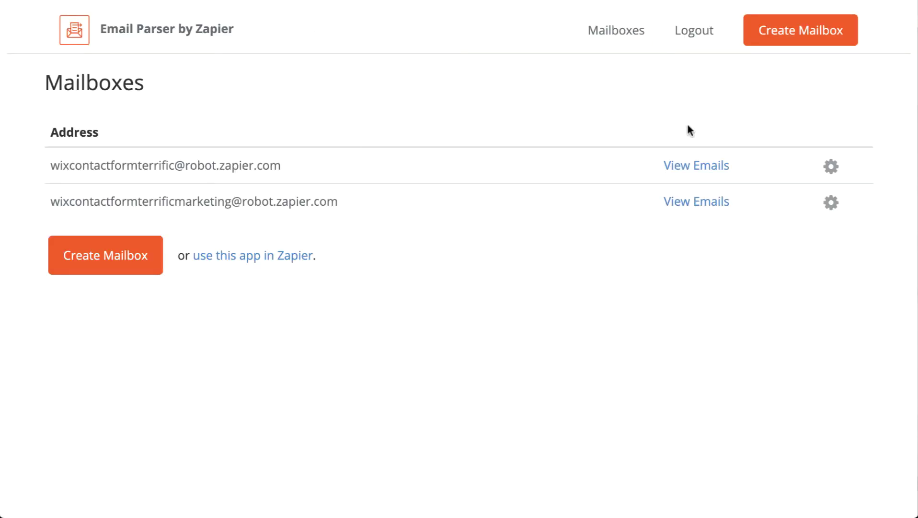
click(706, 206)
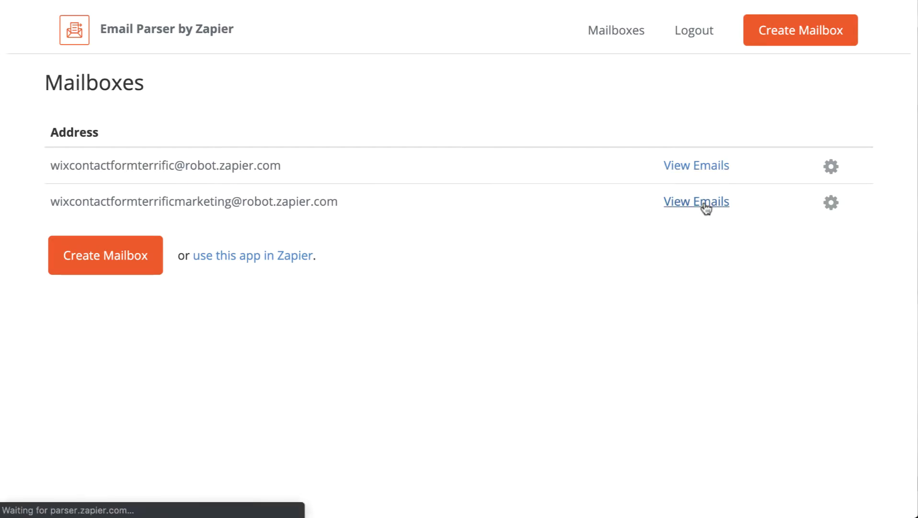
mouse_move(106, 250)
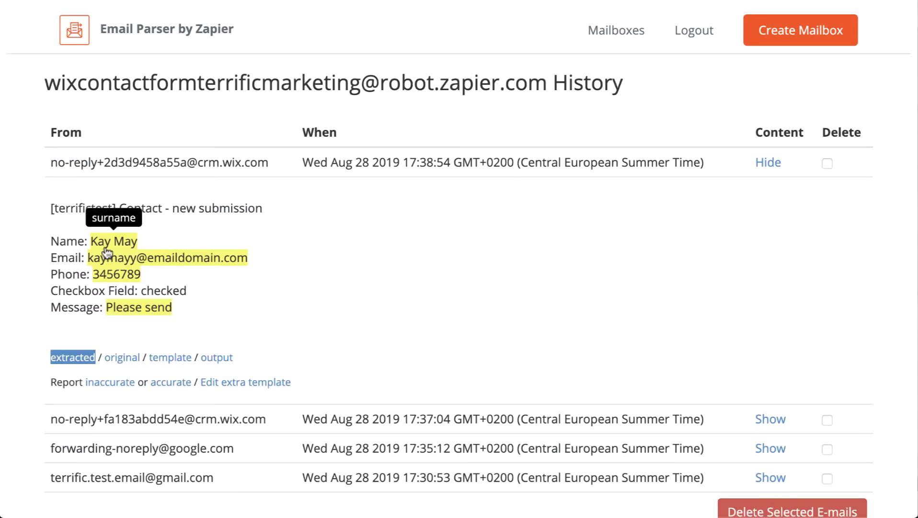
scroll(240, 235, down, 2)
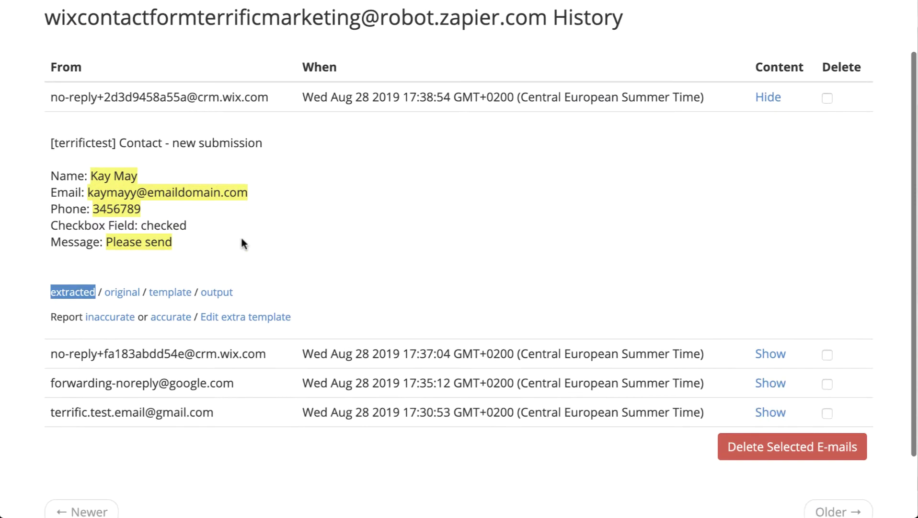
click(763, 355)
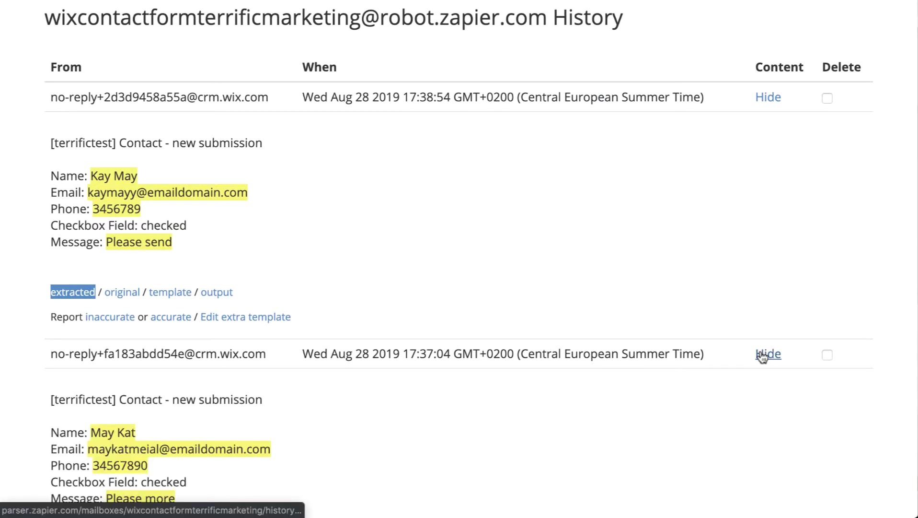
click(762, 354)
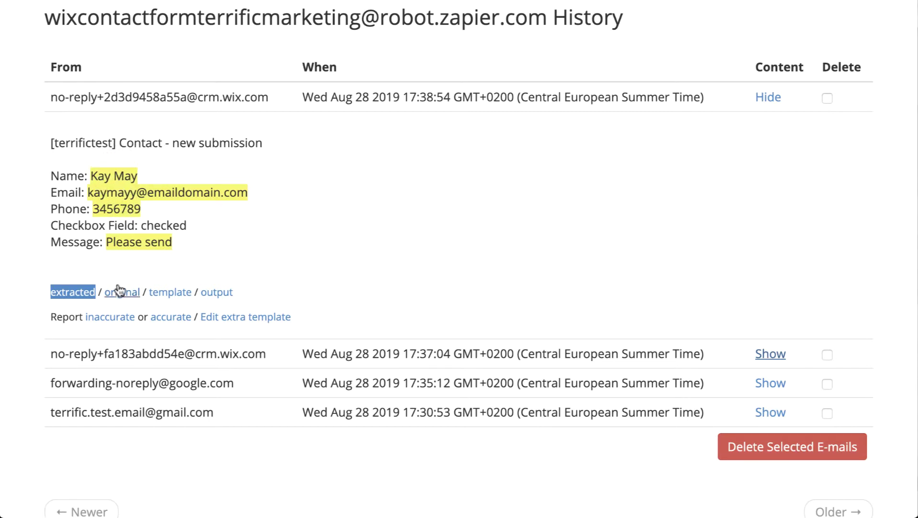
click(130, 318)
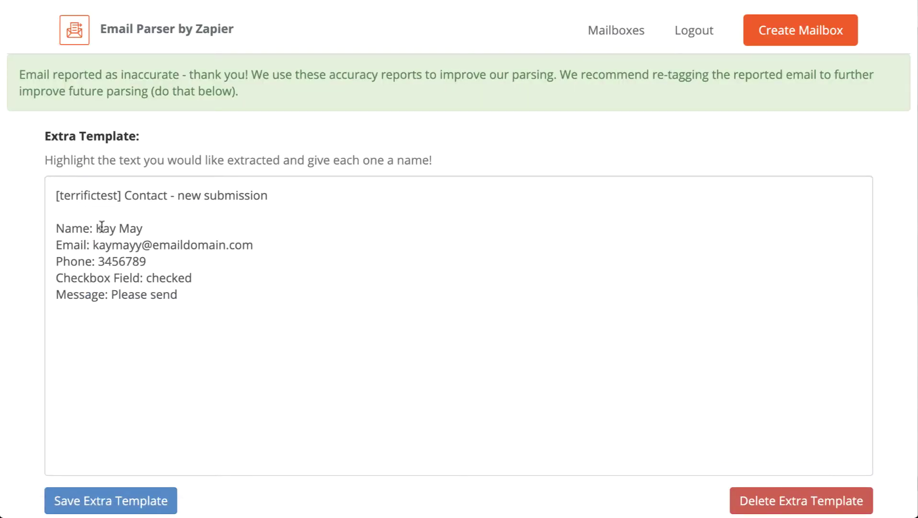
- Tag the first name, email, phone and 'Please send' message text as firstname, email, phone and message
drag(96, 228, 146, 229)
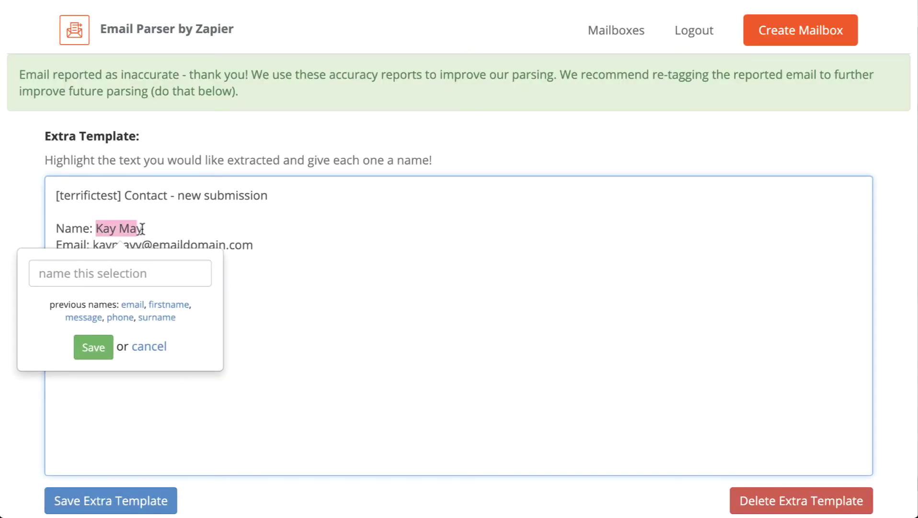
double_click(106, 228)
click(117, 280)
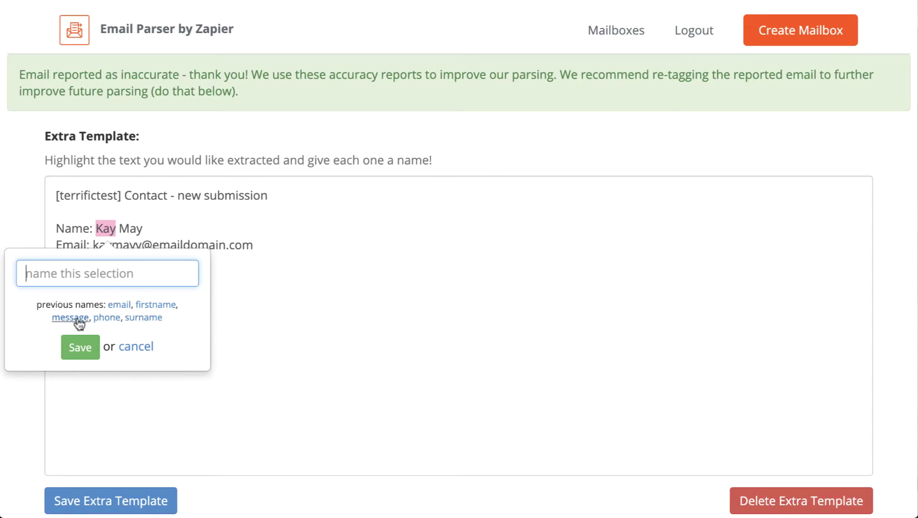
click(154, 304)
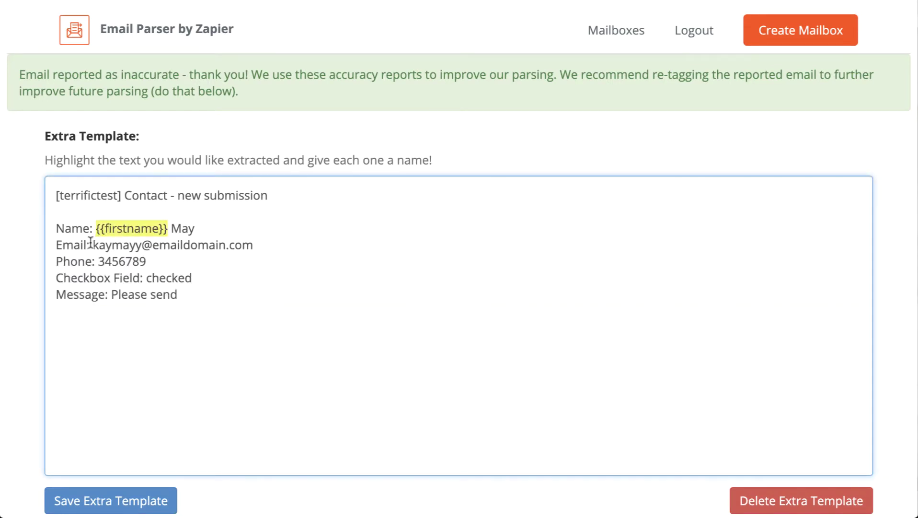
drag(91, 243, 261, 244)
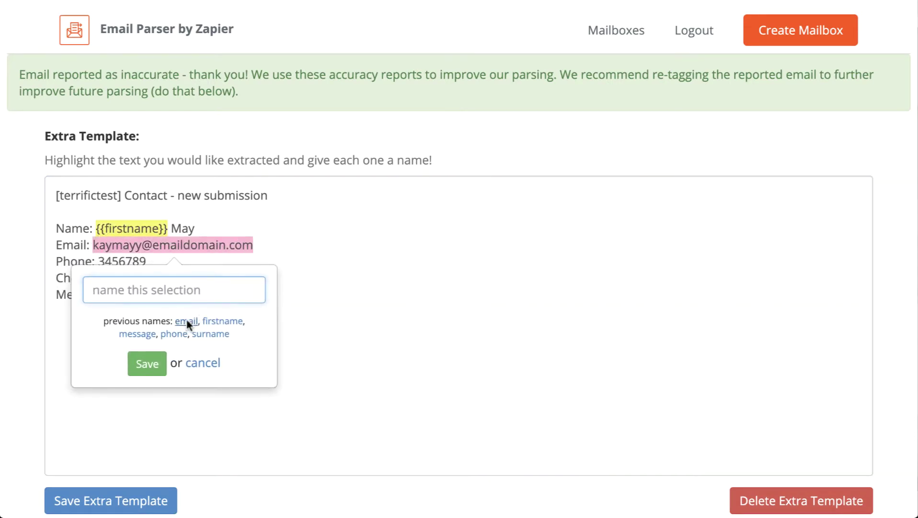
click(187, 321)
drag(98, 261, 147, 261)
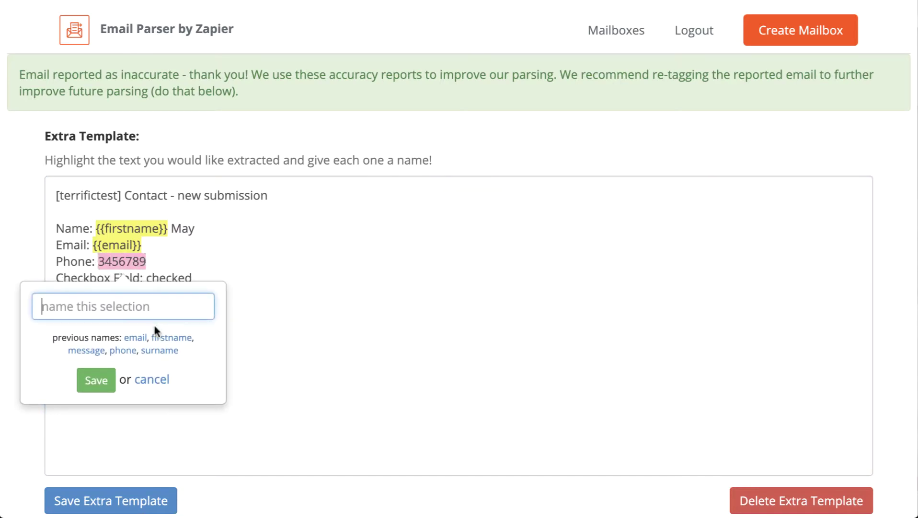
click(120, 351)
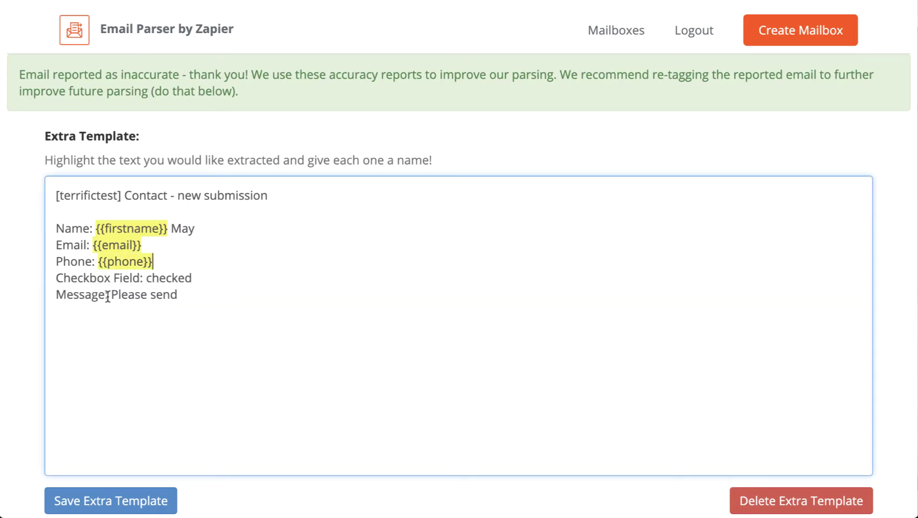
drag(128, 292, 196, 293)
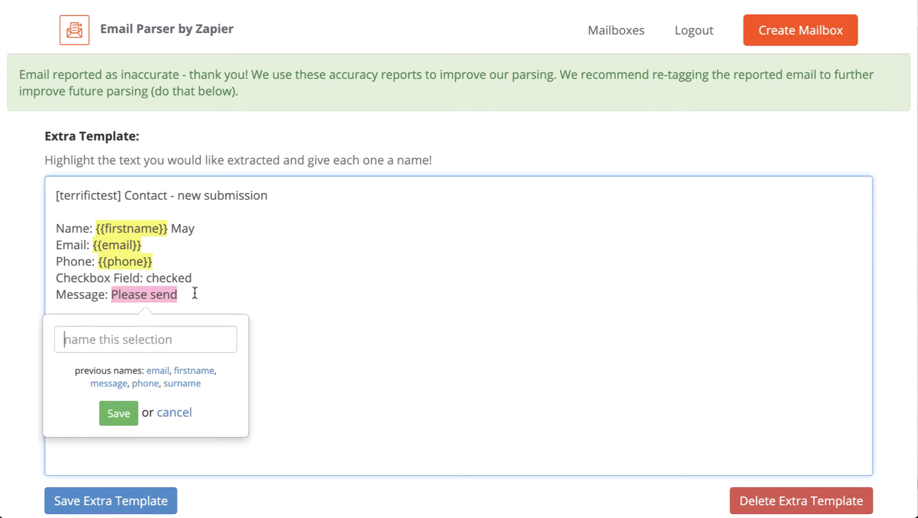
click(110, 384)
- Save the extra template and open the initial template for editing
scroll(279, 382, down, 2)
click(157, 425)
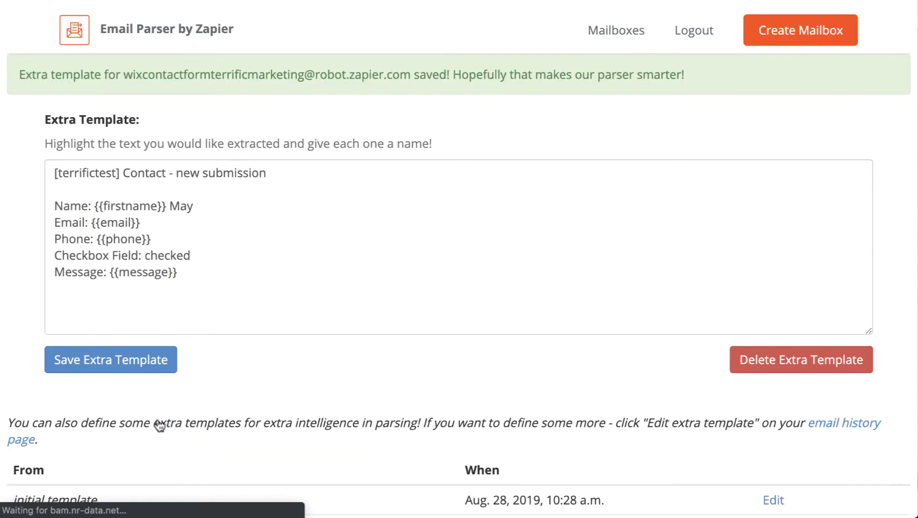
scroll(447, 402, down, 5)
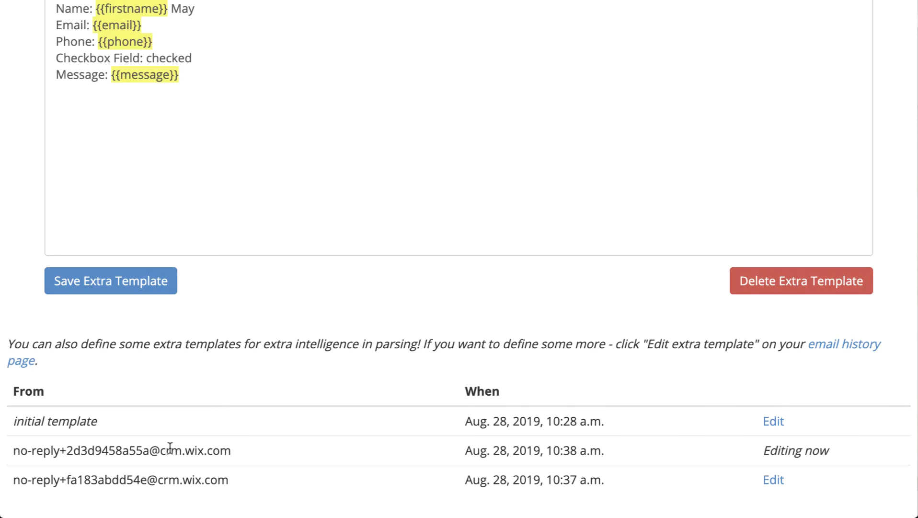
click(774, 479)
scroll(779, 470, down, 5)
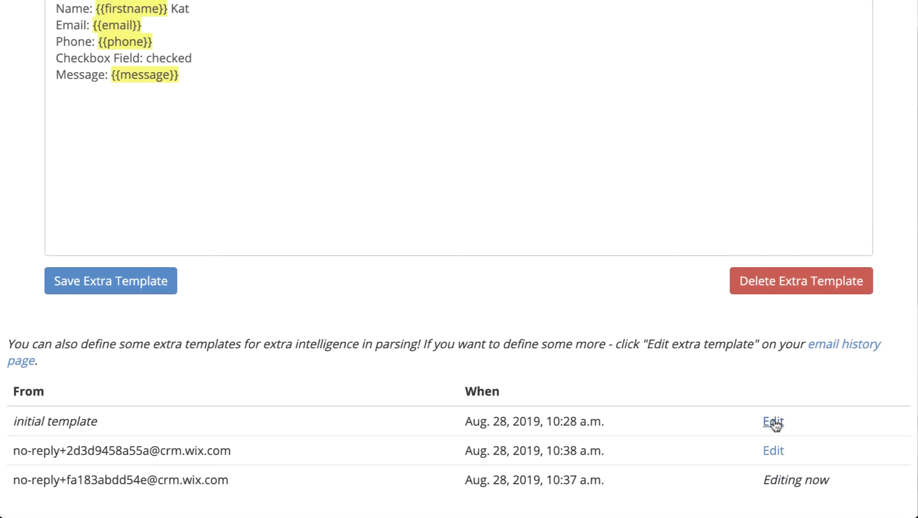
click(774, 423)
- Delete the {{surname}} tag from the initial template's Name line, removing a stray test word
scroll(227, 360, down, 3)
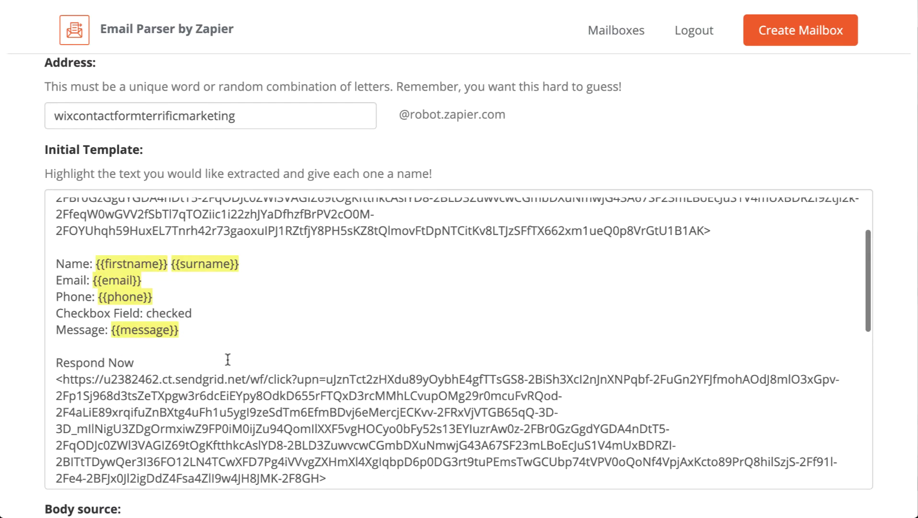
click(237, 265)
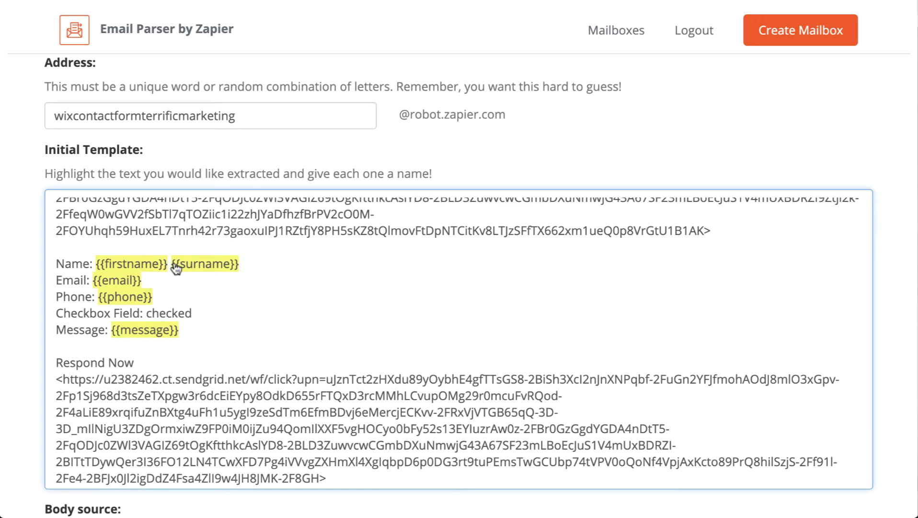
key(BackSpace)
key(BackSpace)
key(BackSpace)
key(BackSpace)
key(BackSpace)
key(BackSpace)
key(BackSpace)
key(BackSpace)
key(BackSpace)
key(BackSpace)
key(BackSpace)
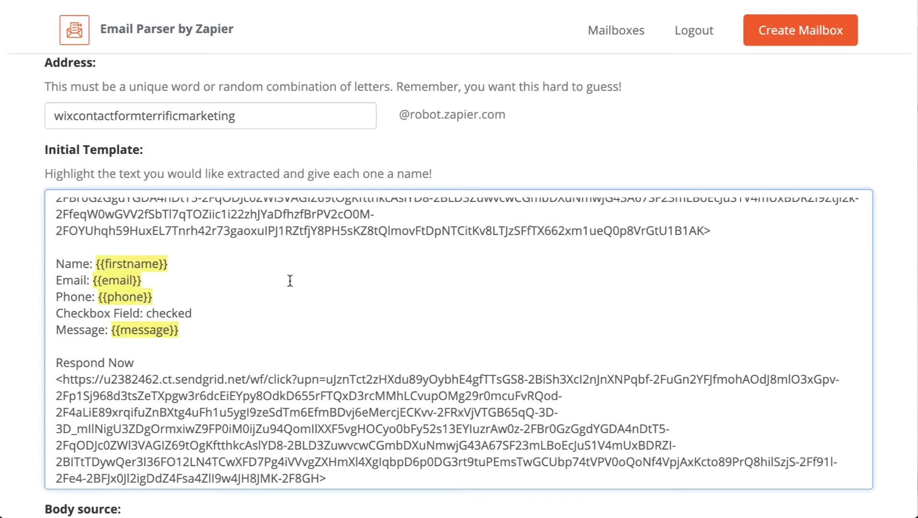
scroll(290, 280, up, 3)
text(May)
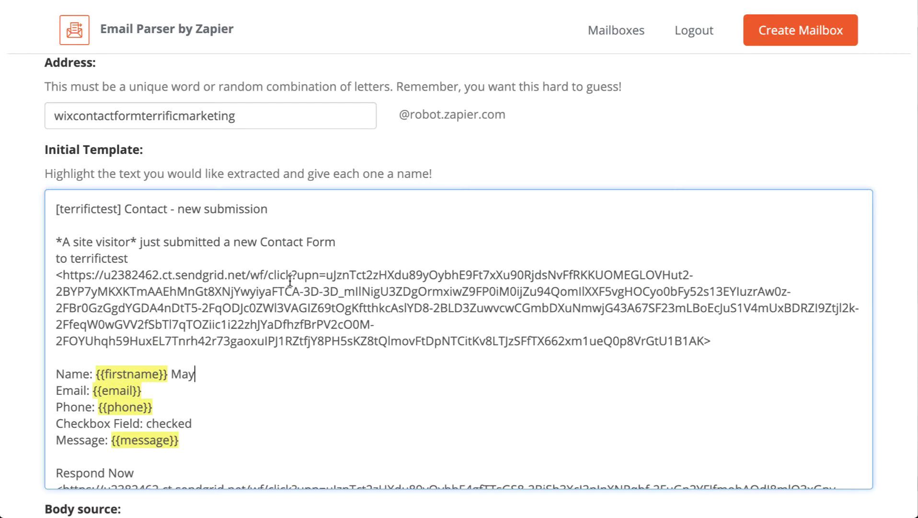
double_click(188, 374)
text(Su)
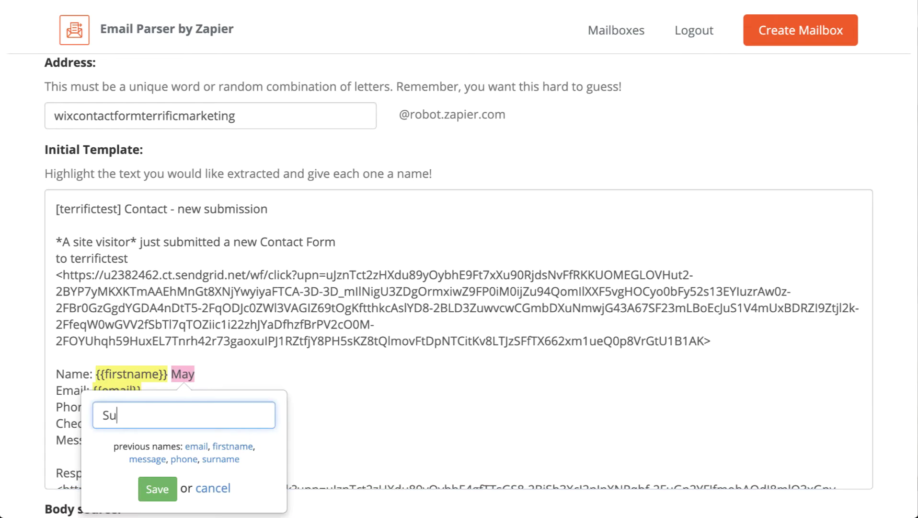
key(BackSpace)
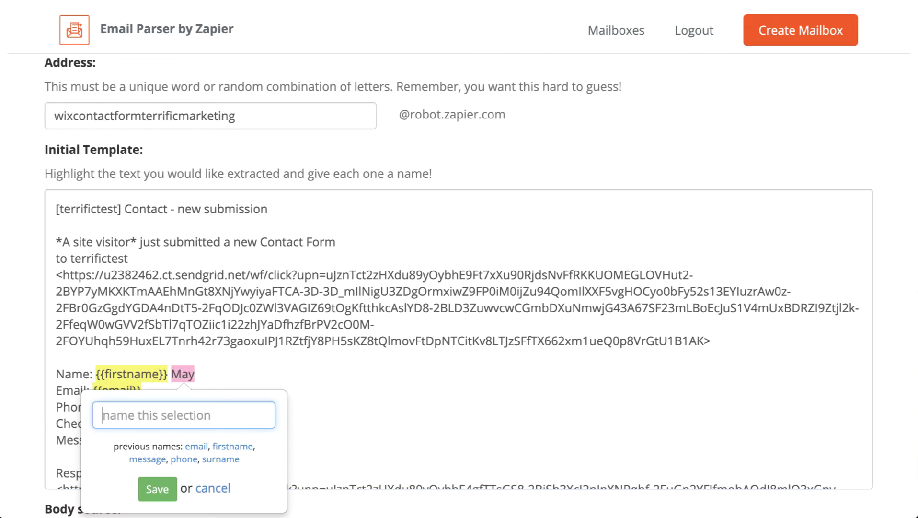
click(204, 373)
key(BackSpace)
key(BackSpace)
key(BackSpace)
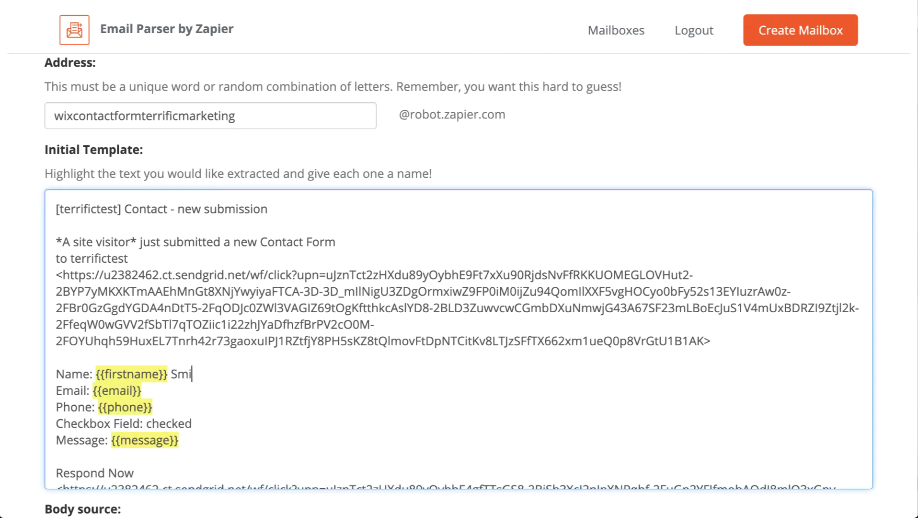
- Save the mailbox address and template
scroll(426, 370, down, 10)
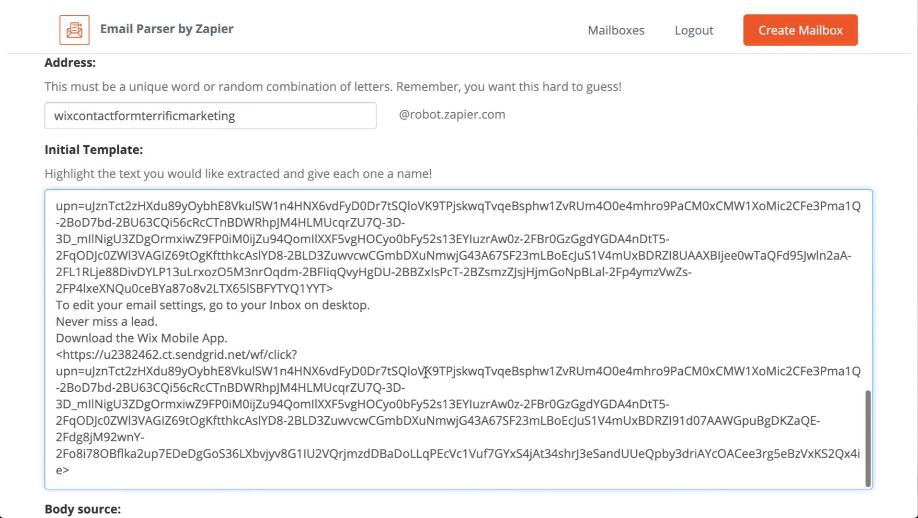
scroll(425, 368, up, 6)
scroll(426, 372, down, 5)
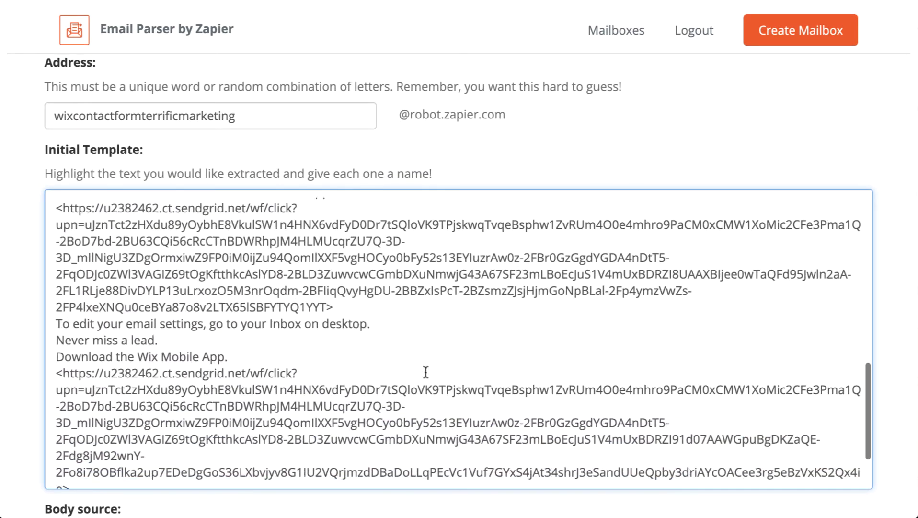
scroll(567, 263, down, 8)
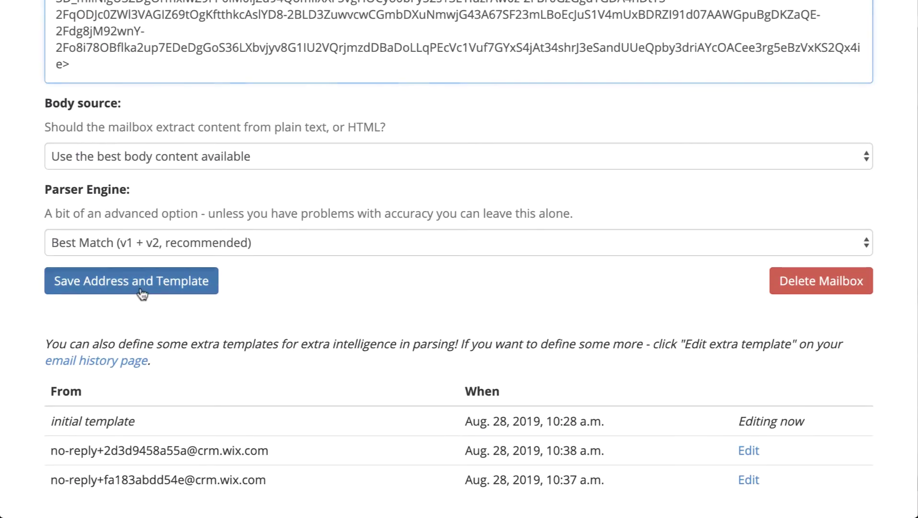
click(139, 291)
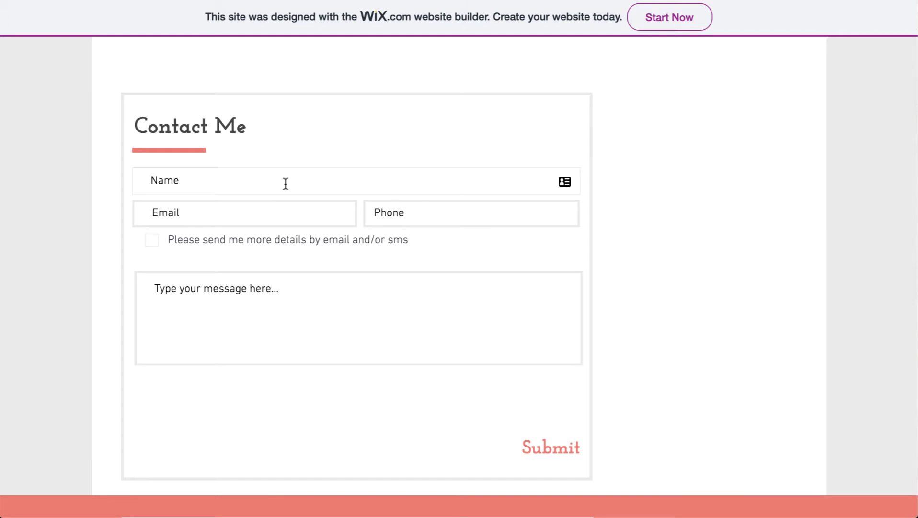
- Enter the test contact's name, e-mail and phone, tick consent, write 'Email me more', and submit
click(286, 183)
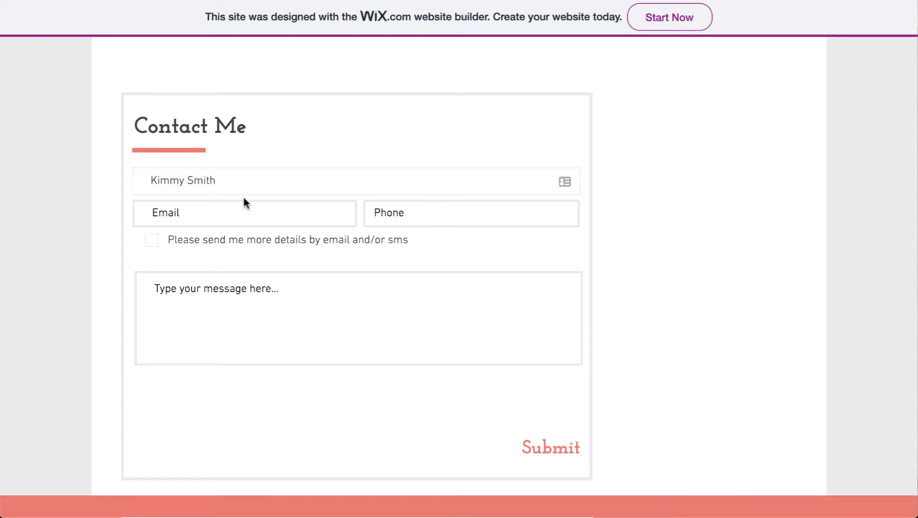
click(240, 205)
text(kim)
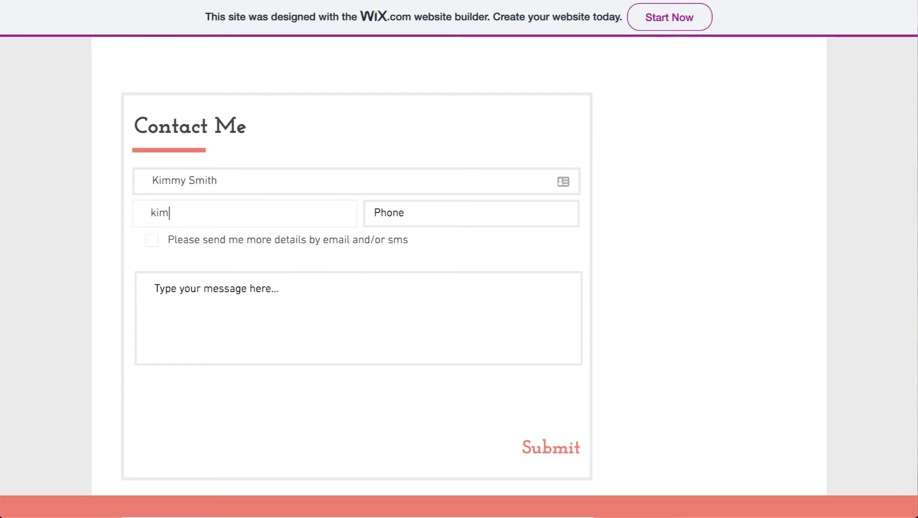
text(smith@email)
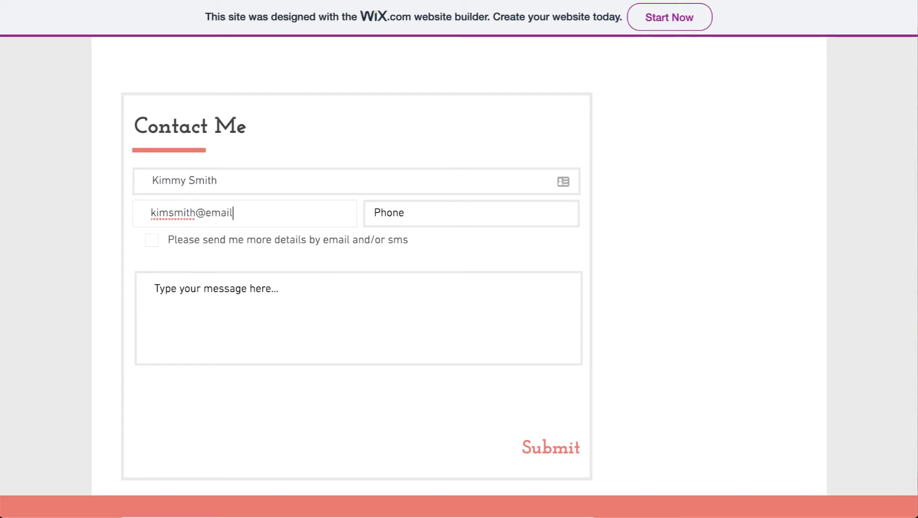
text(domain.com)
key(Tab)
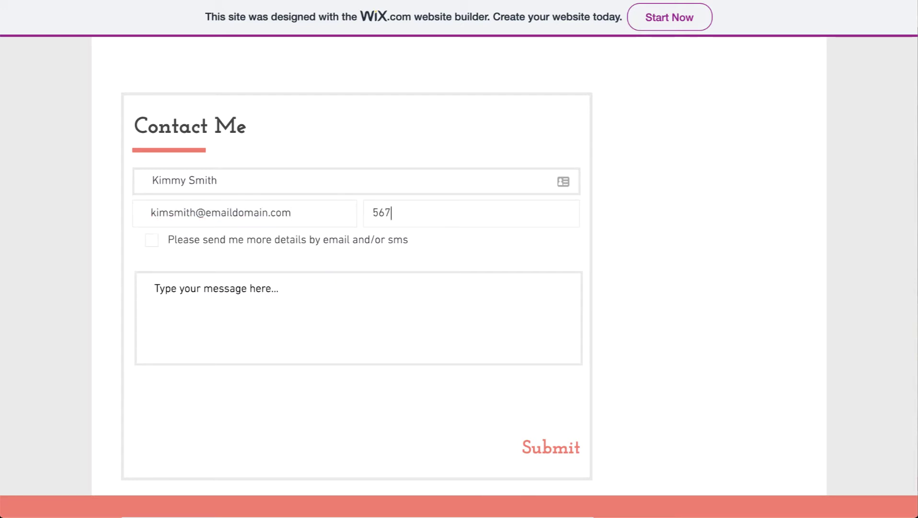
click(152, 239)
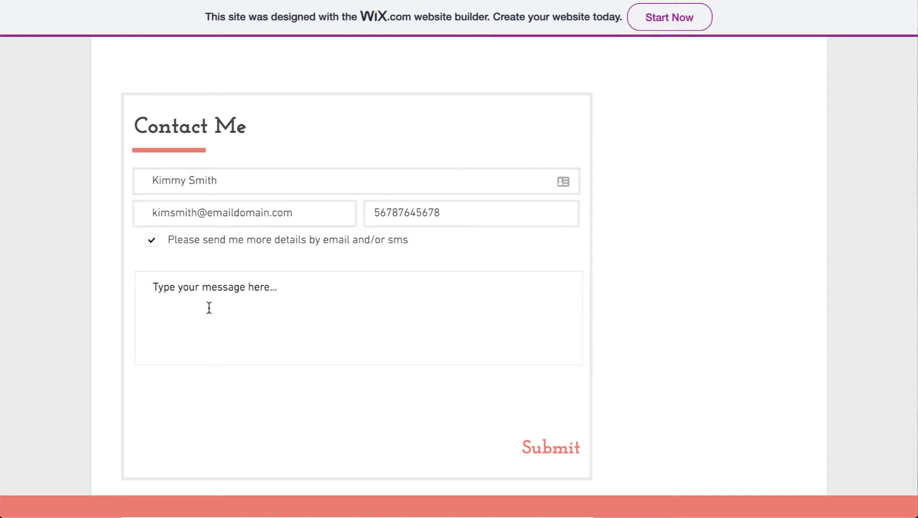
click(415, 293)
text(Email me )
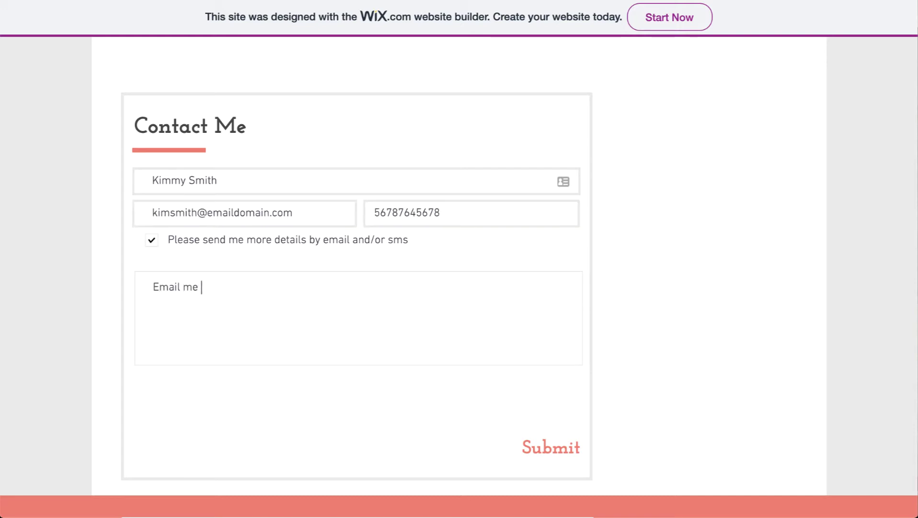
text(more)
click(571, 455)
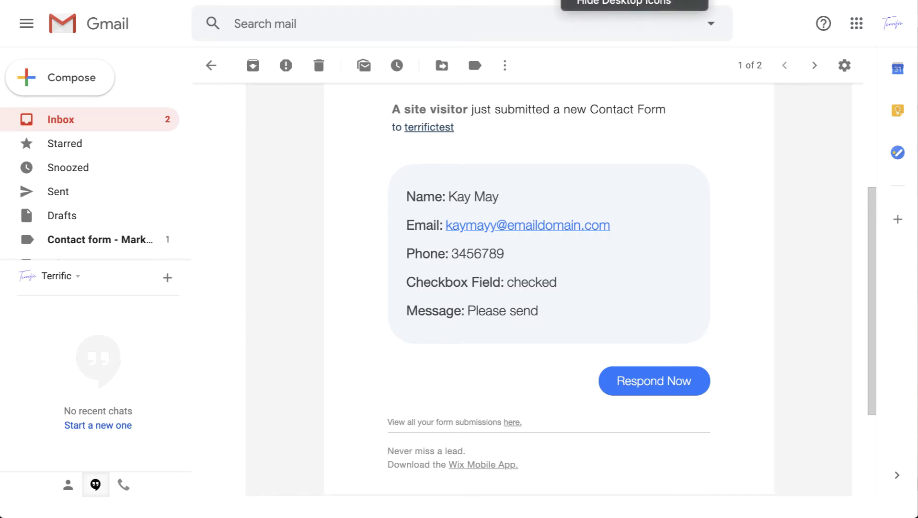
- Archive the Zapier alert in Gmail and open the newest [terrifictest] Contact submission email
key(shift+u)
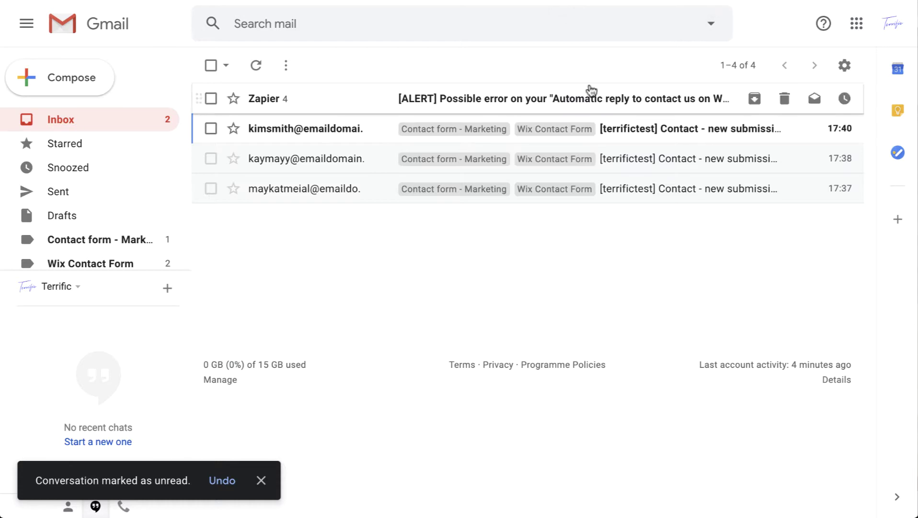
click(211, 98)
click(255, 65)
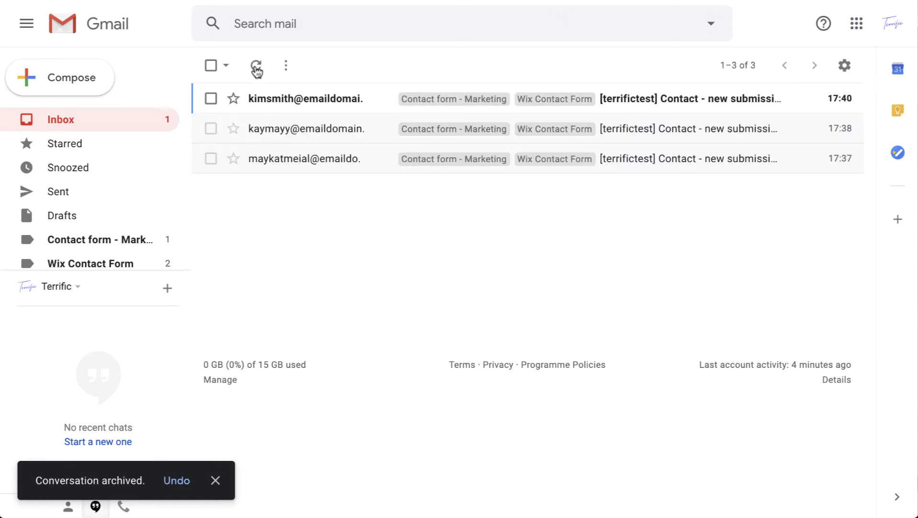
click(624, 102)
scroll(526, 236, down, 2)
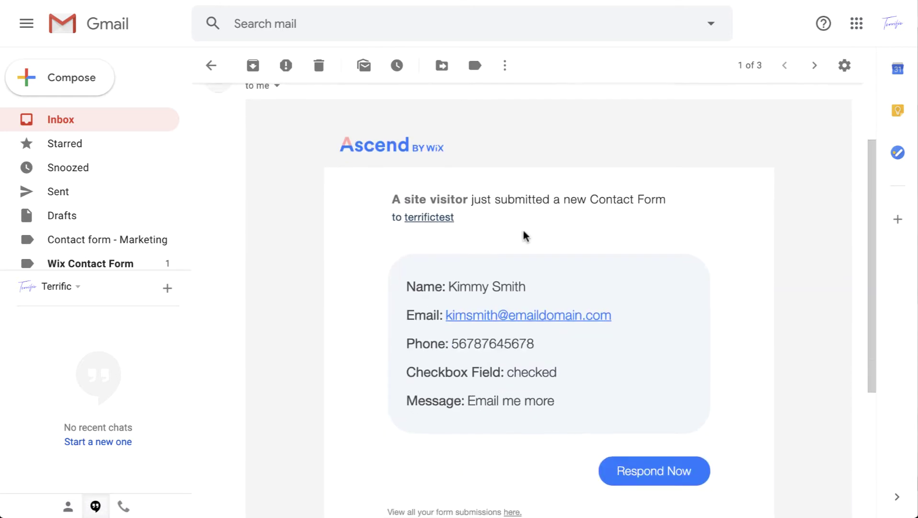
scroll(526, 236, up, 2)
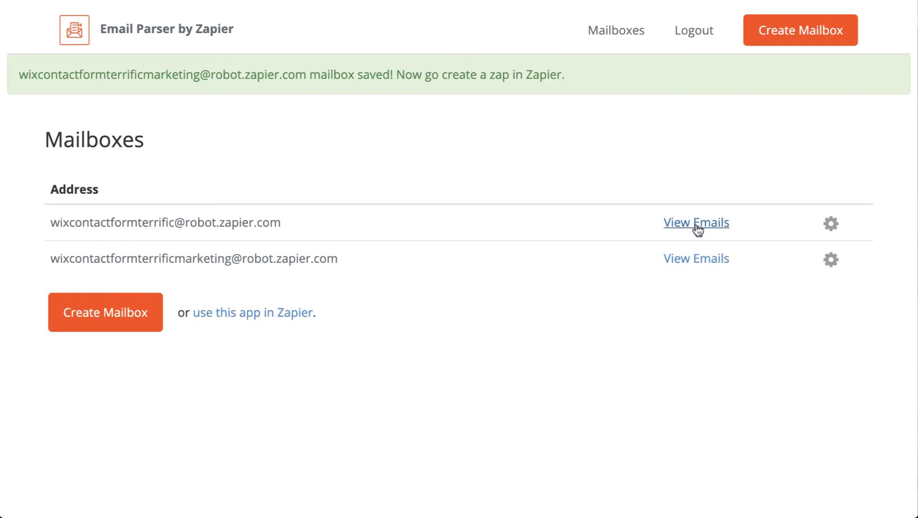
- Report the first mailbox's parse as inaccurate and save a template tagging firstname, email, phone and message
click(694, 223)
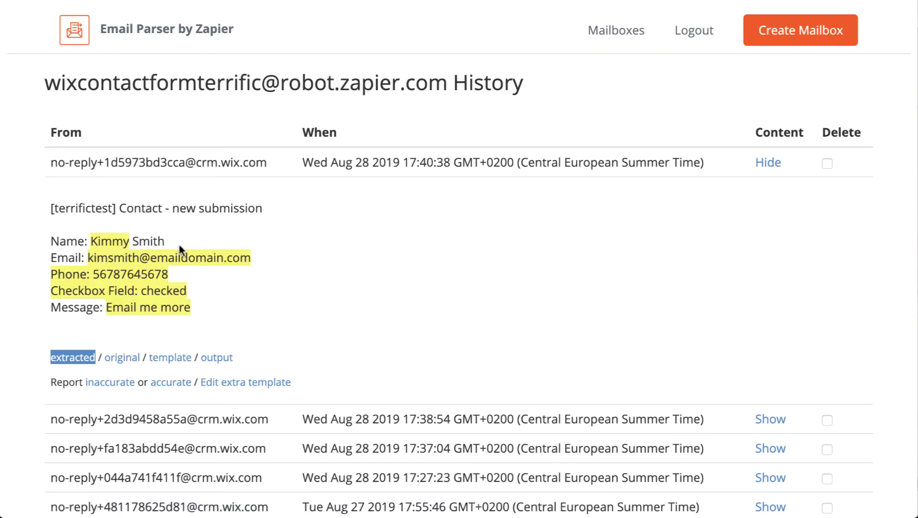
mouse_move(113, 253)
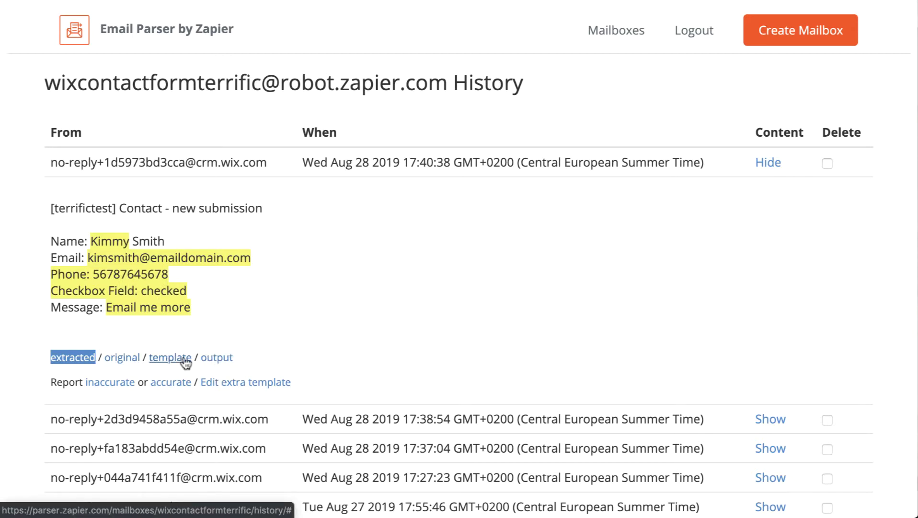
click(130, 384)
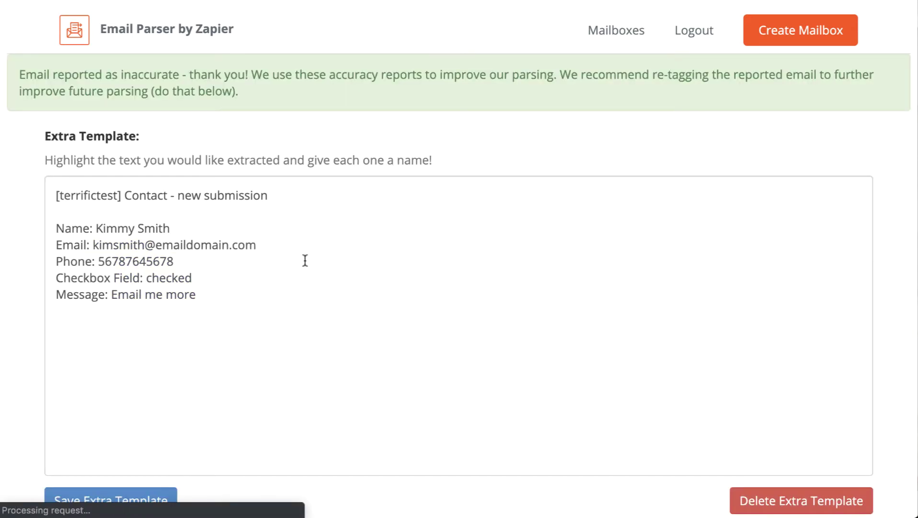
double_click(117, 228)
text(firstname)
drag(93, 245, 256, 245)
text(email)
drag(98, 261, 173, 261)
text(phone)
drag(112, 294, 196, 294)
text(message)
click(96, 501)
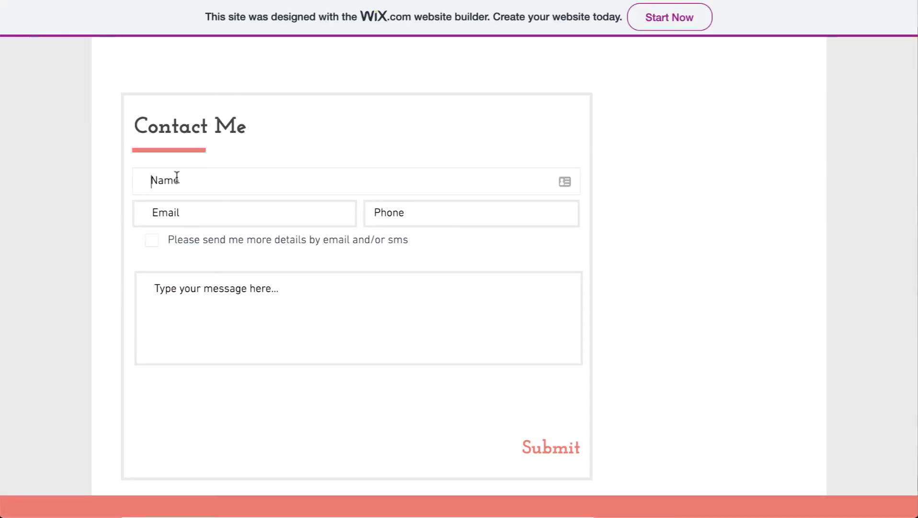
- Submit a test contact form with a name, e-mail, phone, consent ticked and message 'Please send pricing'
click(158, 212)
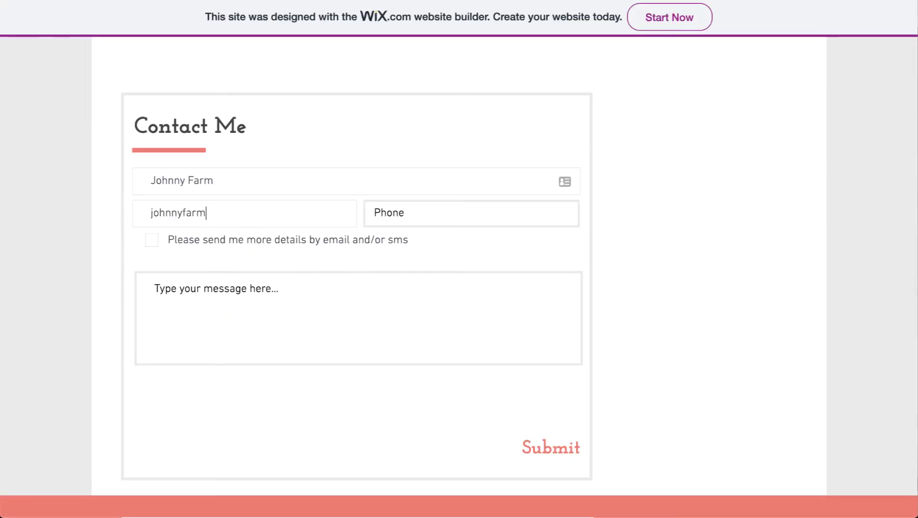
click(383, 213)
text(87656789)
click(151, 239)
click(204, 312)
text(Please send pricing)
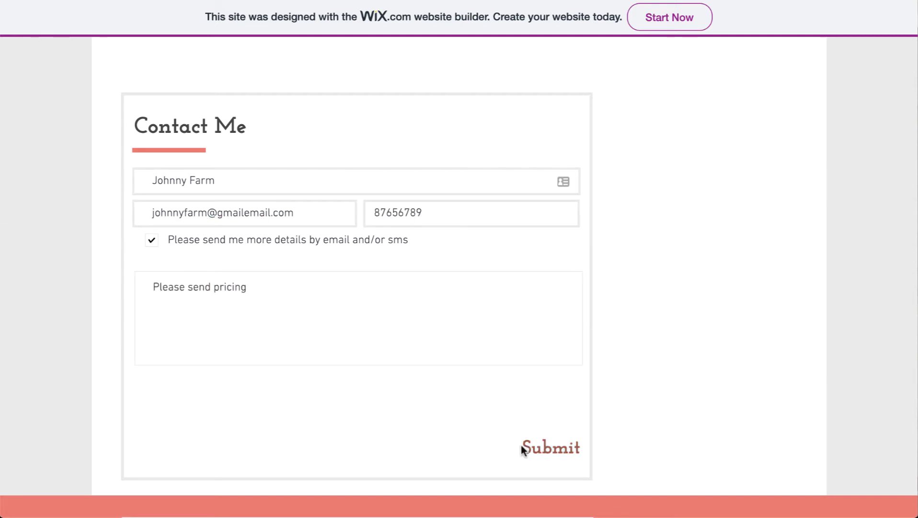
click(527, 446)
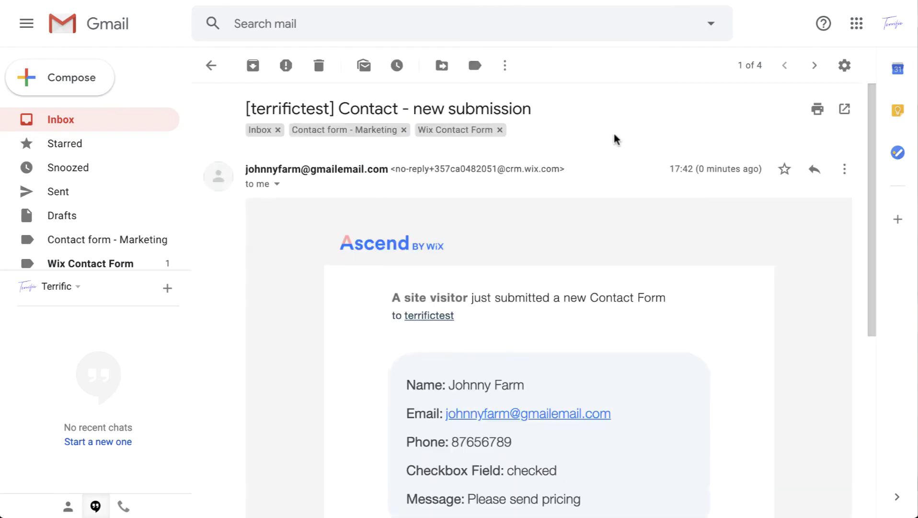
- Return to the mailboxes list and view emails received by the wixcontactformterrificmarketing mailbox
scroll(551, 177, down, 4)
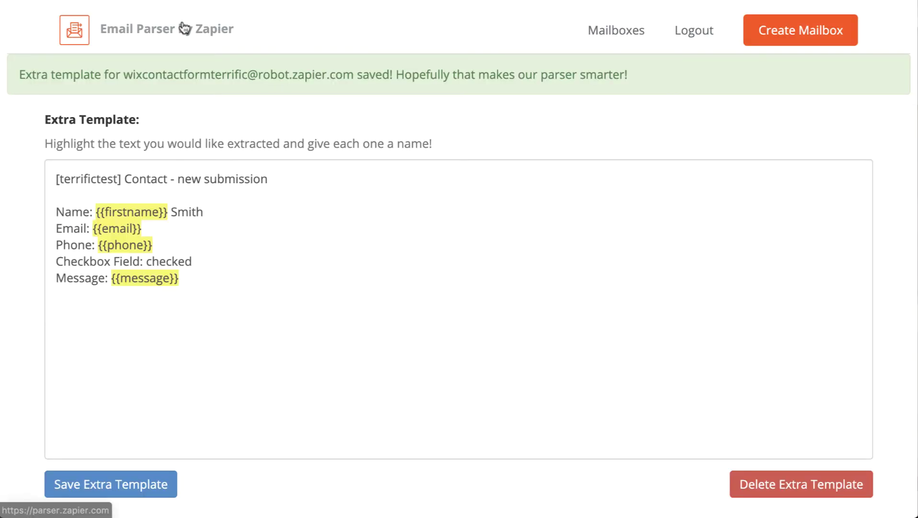
click(185, 29)
click(703, 201)
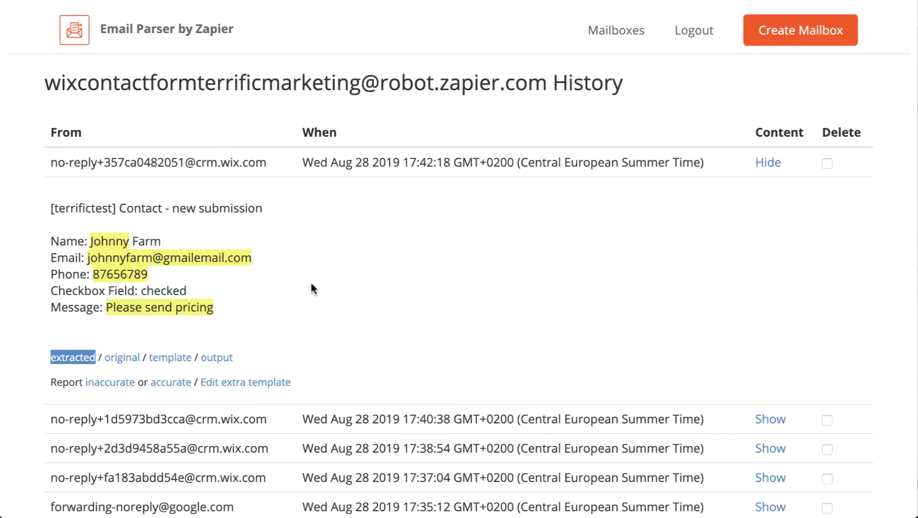
- Scroll the marketing mailbox history to confirm the newest submission's extracted name, email, phone and message
scroll(311, 287, down, 1)
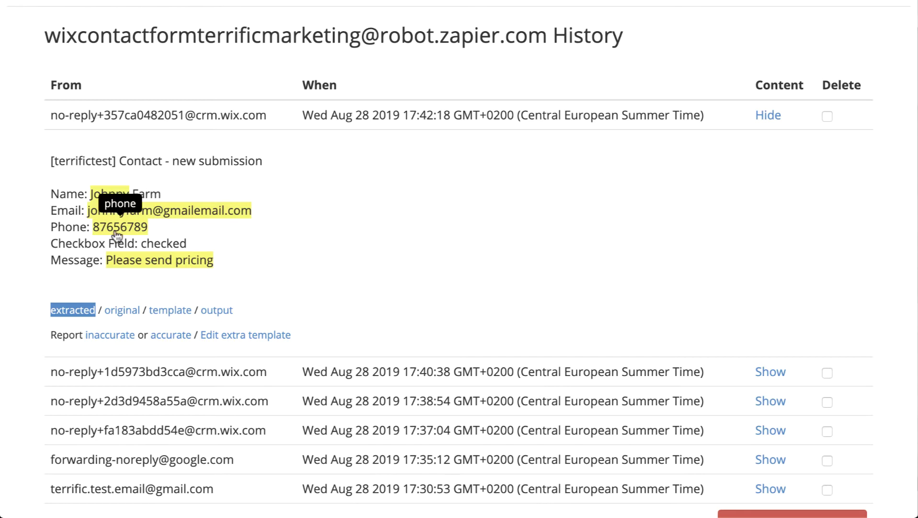
scroll(492, 196, up, 1)
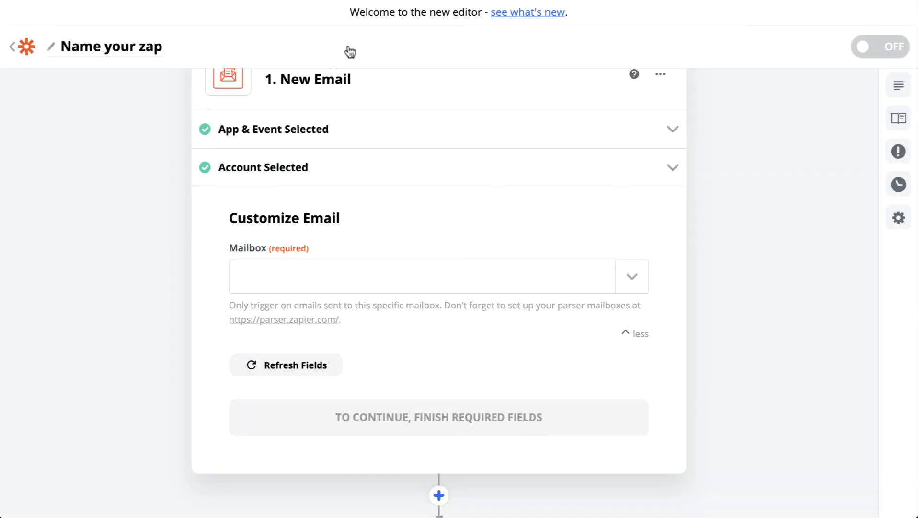
scroll(421, 146, up, 1)
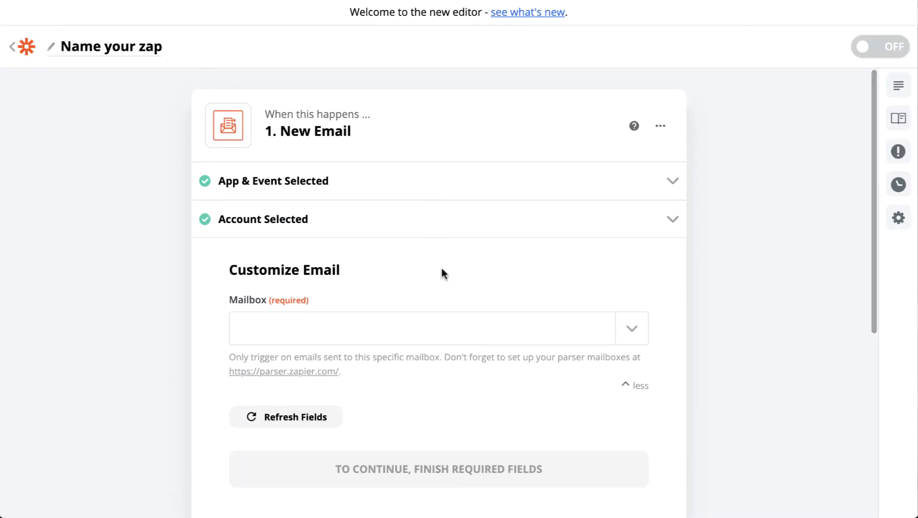
click(452, 325)
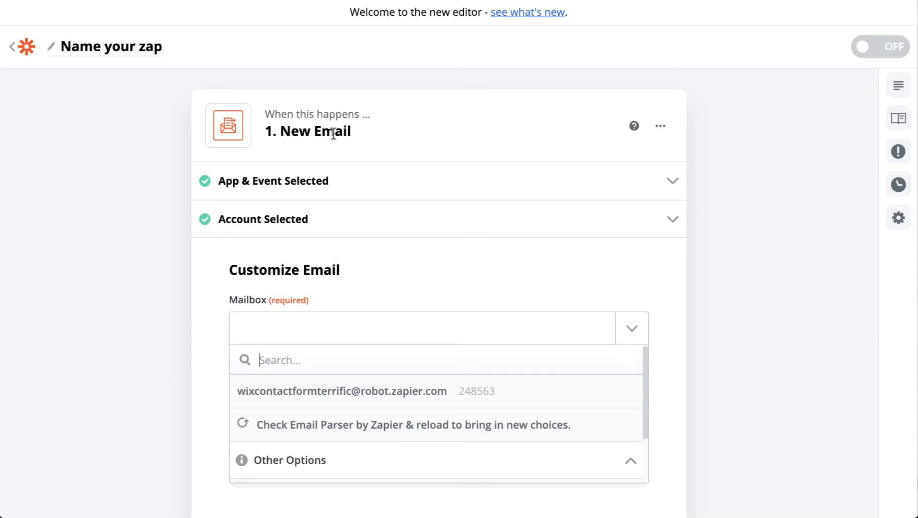
click(304, 429)
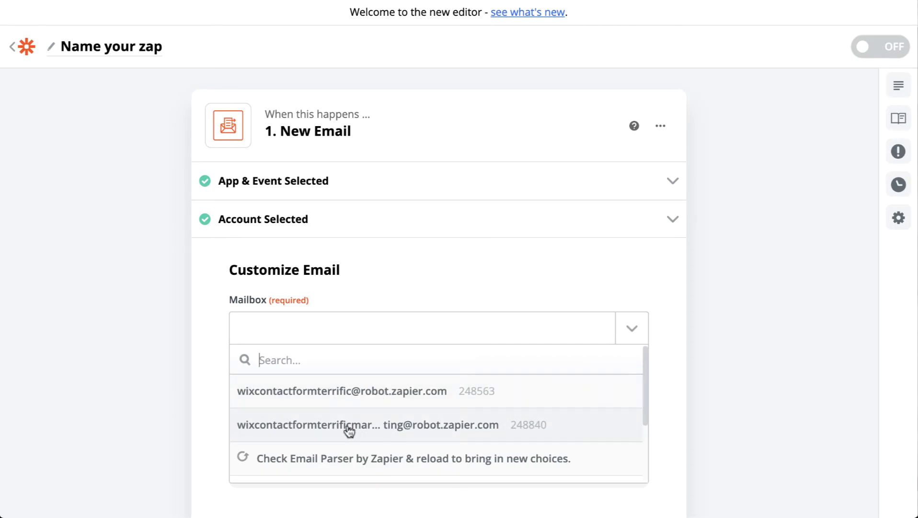
click(347, 425)
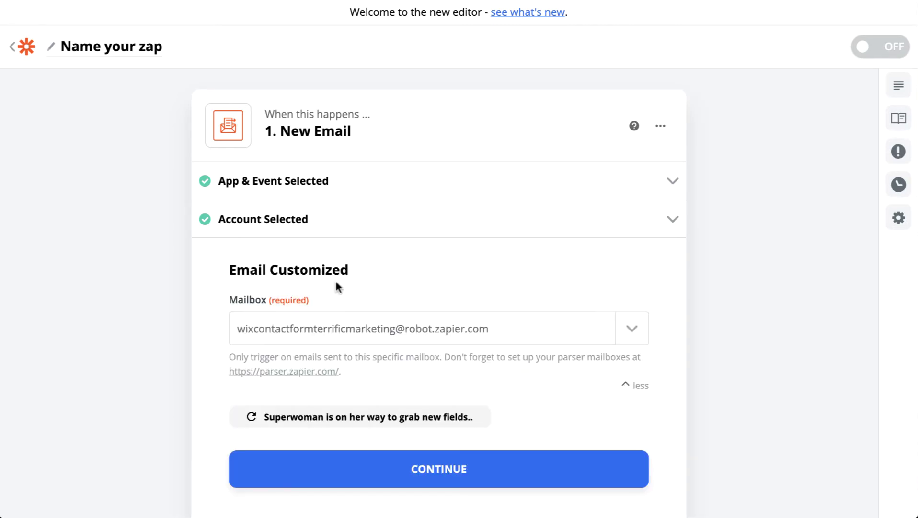
scroll(398, 264, down, 2)
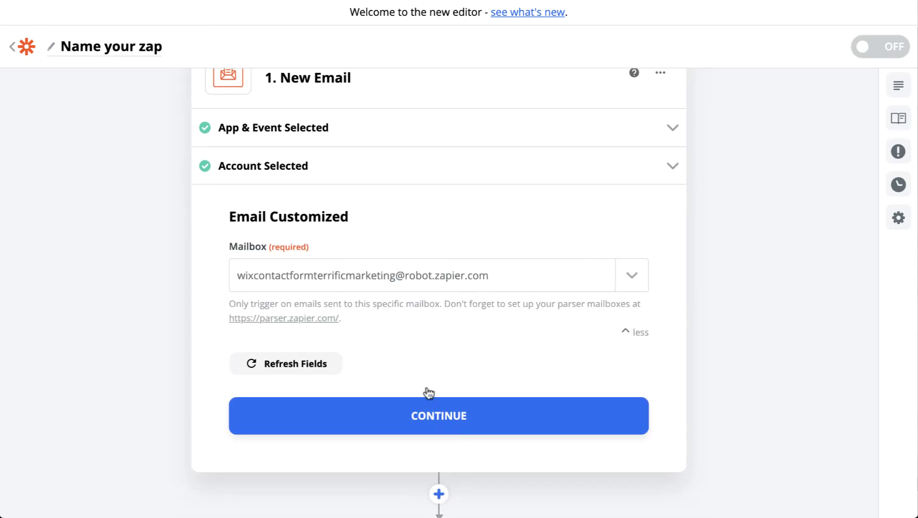
click(425, 418)
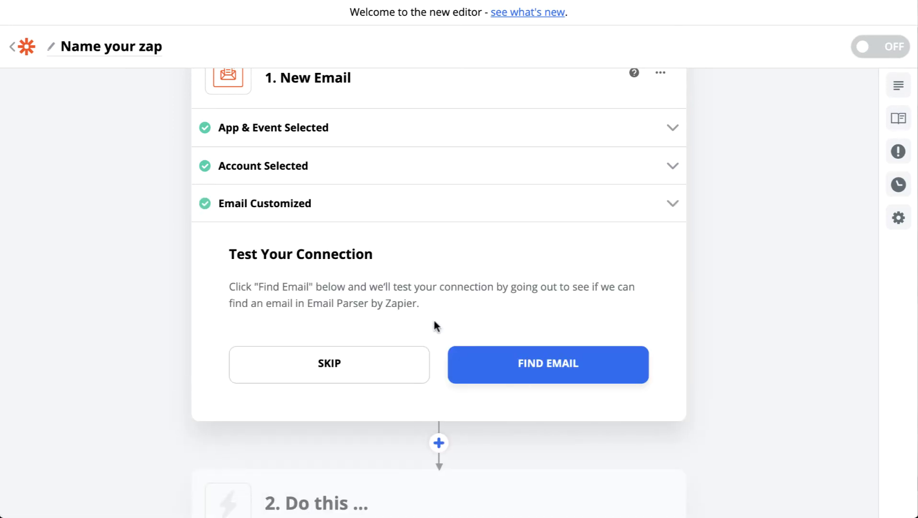
- Test the New Email trigger to fetch a sample email and show the results
click(529, 362)
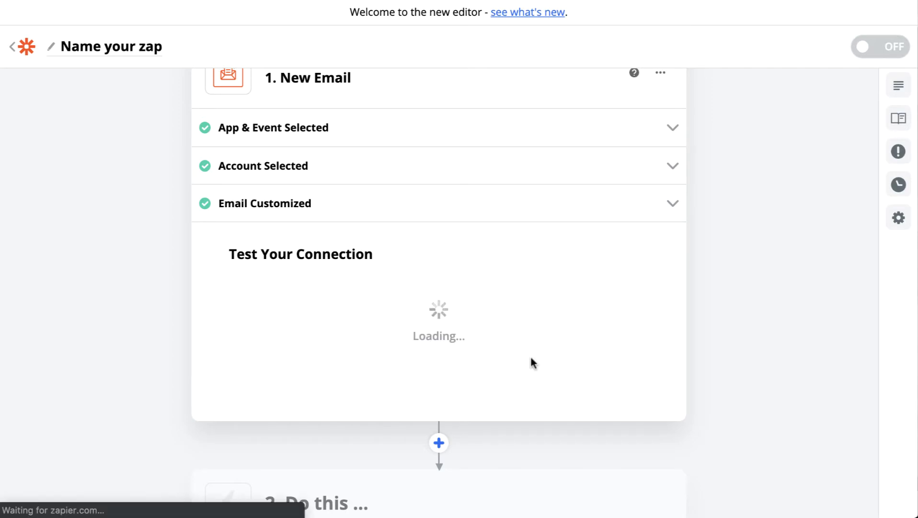
scroll(502, 184, up, 3)
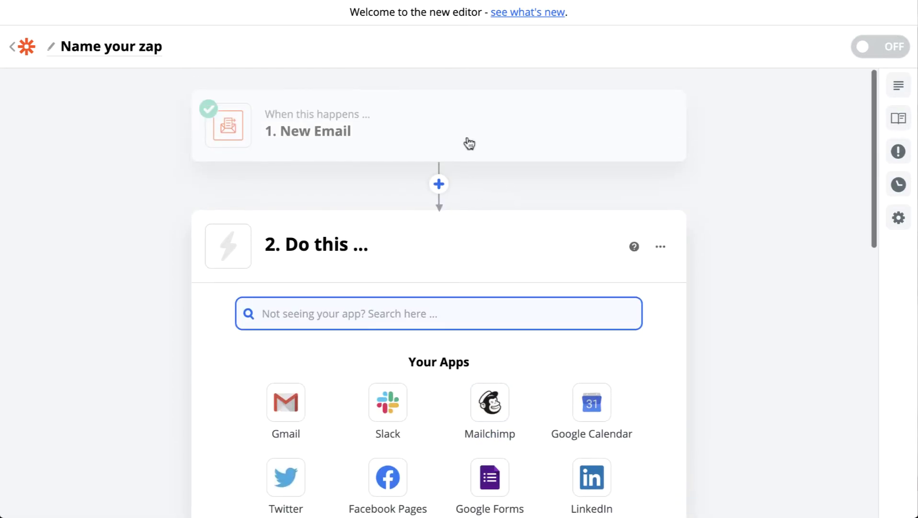
click(466, 140)
click(328, 306)
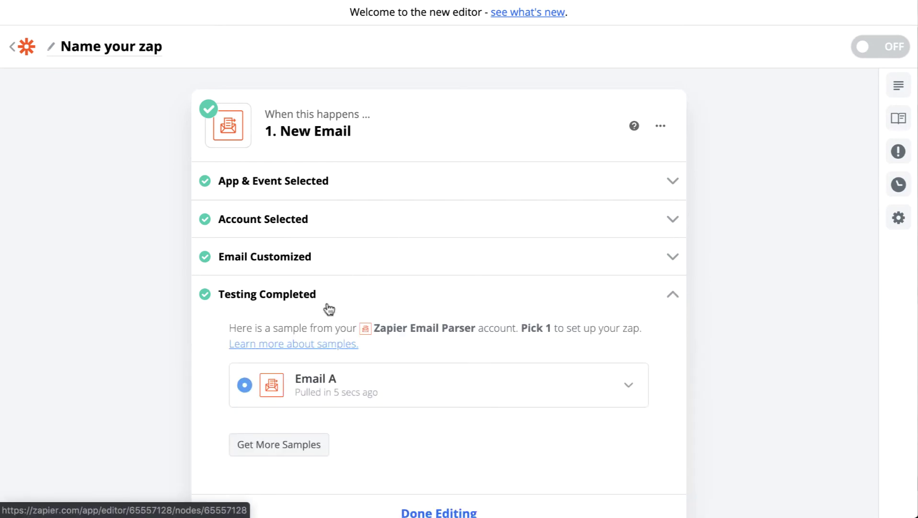
- Expand sample Email A and review its parsed phone, email, firstname and 'Please send pricing' message
click(628, 326)
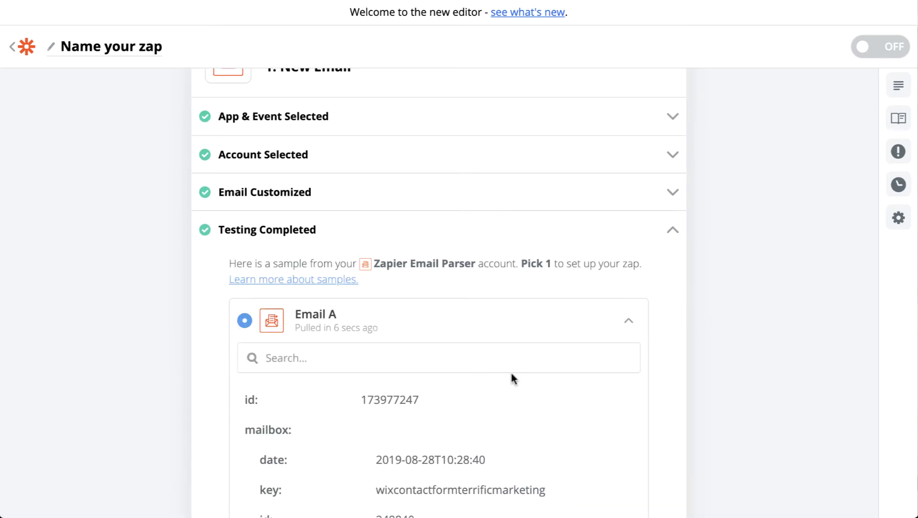
scroll(512, 373, down, 5)
scroll(511, 373, down, 10)
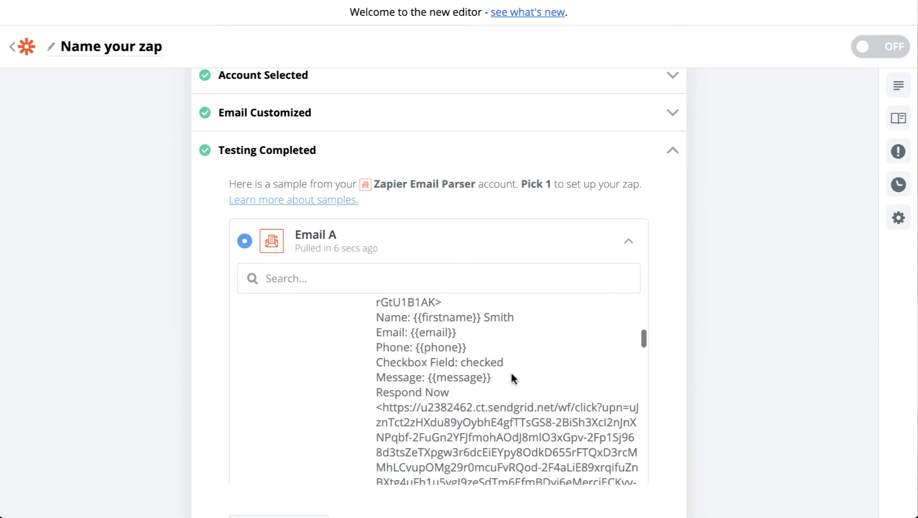
scroll(511, 373, up, 15)
scroll(725, 325, down, 4)
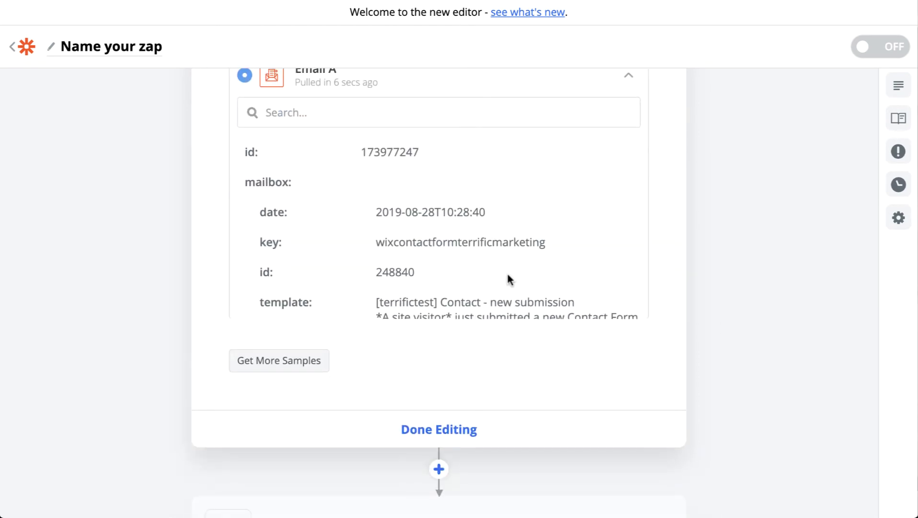
scroll(509, 275, down, 10)
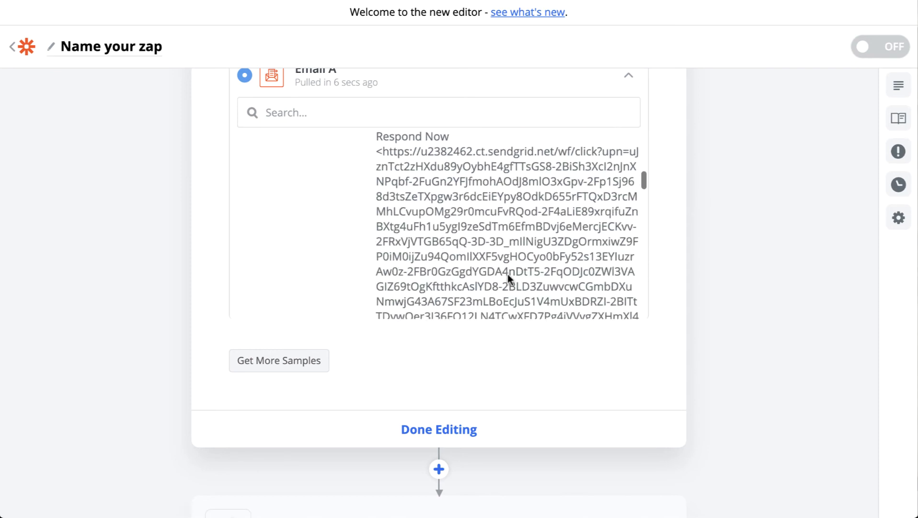
scroll(507, 273, down, 10)
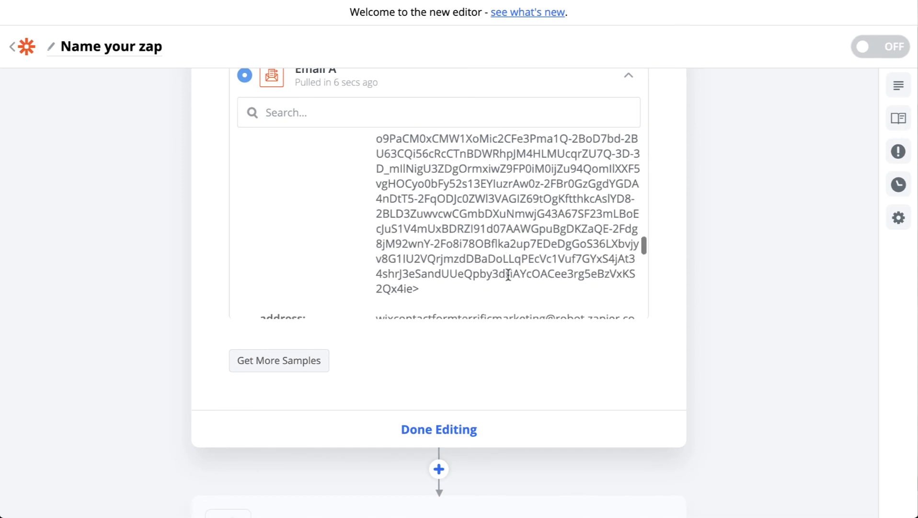
scroll(508, 276, down, 3)
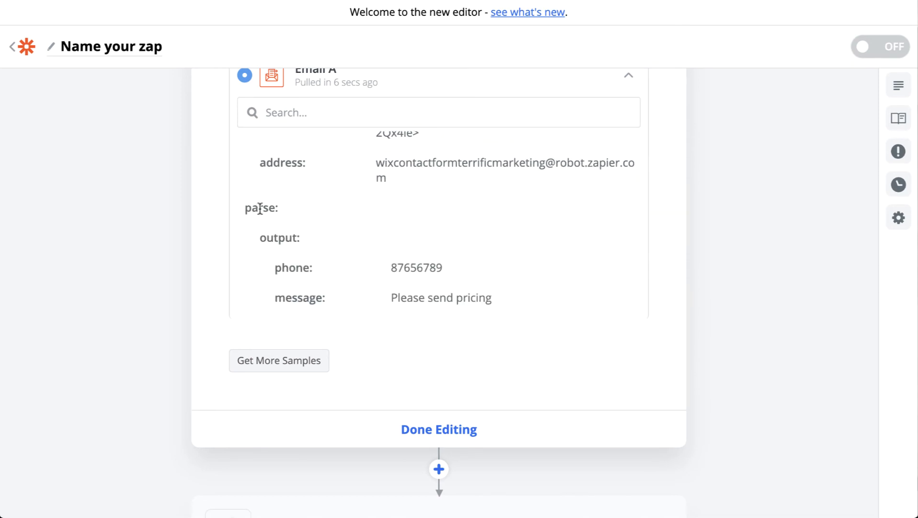
double_click(259, 208)
scroll(408, 240, down, 3)
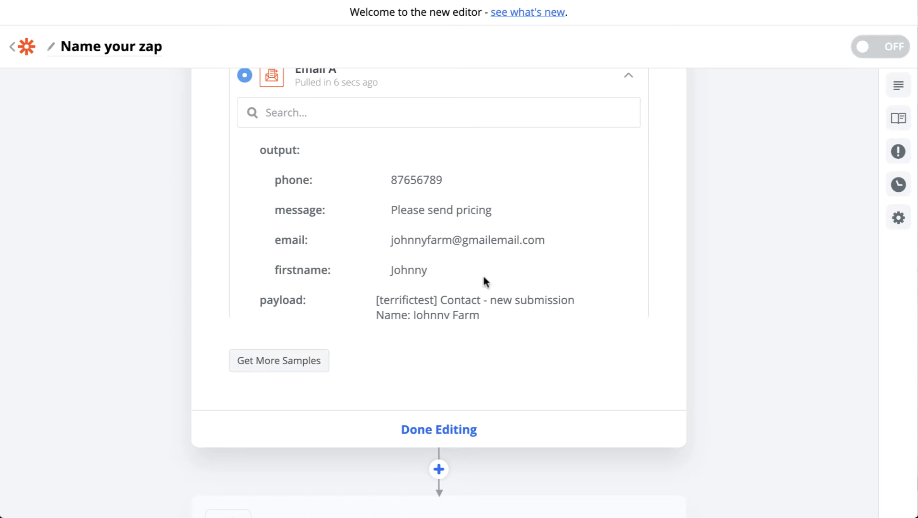
scroll(484, 280, down, 1)
scroll(484, 276, down, 4)
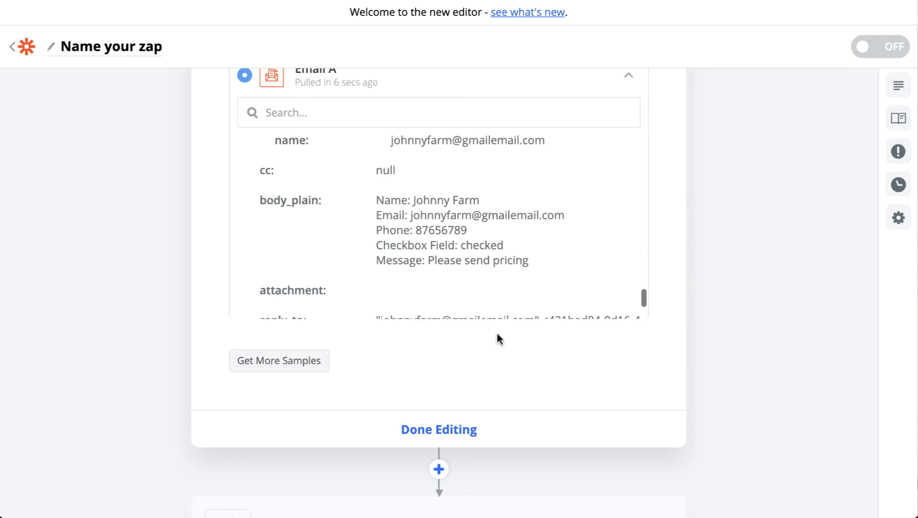
scroll(498, 337, down, 5)
- Set the action step to the Mailchimp app with the Add/Update Subscriber event
click(437, 319)
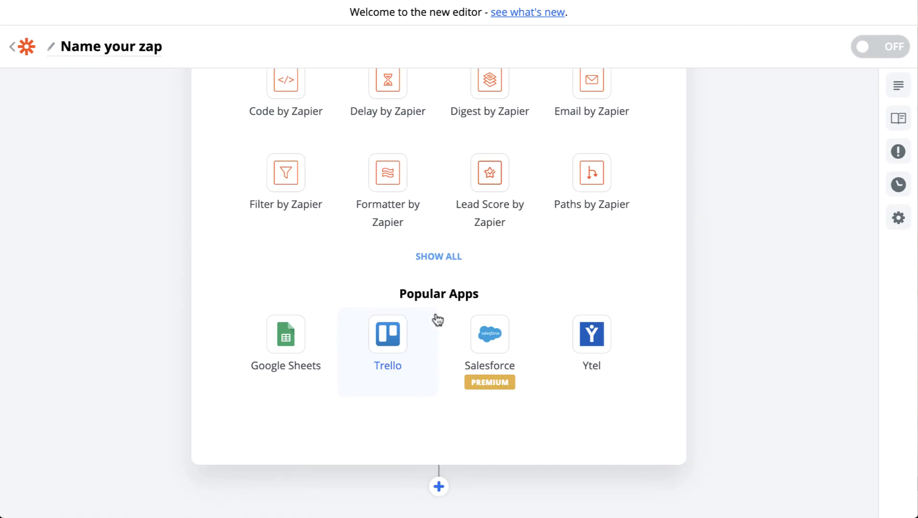
click(487, 206)
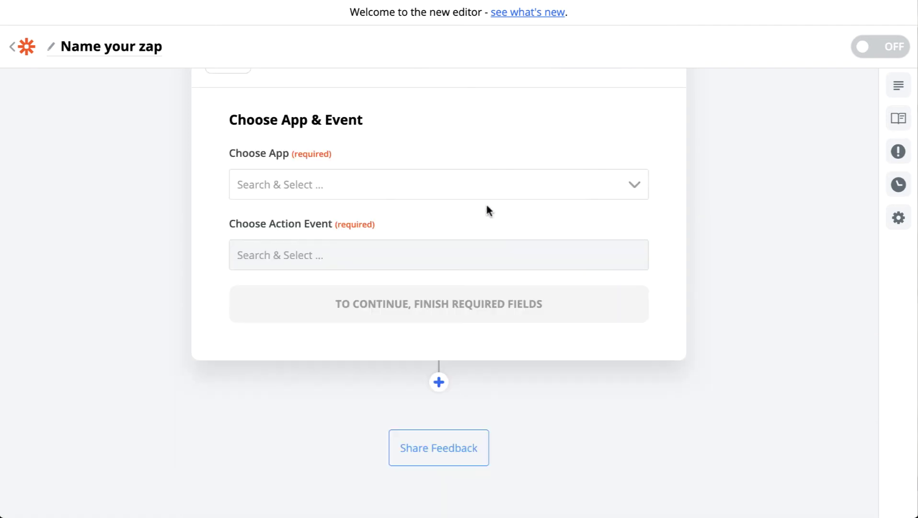
click(455, 242)
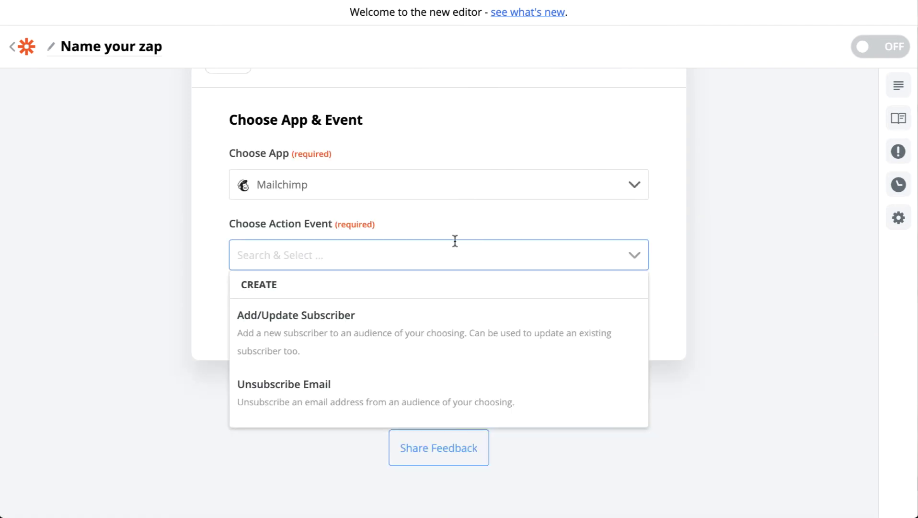
click(423, 346)
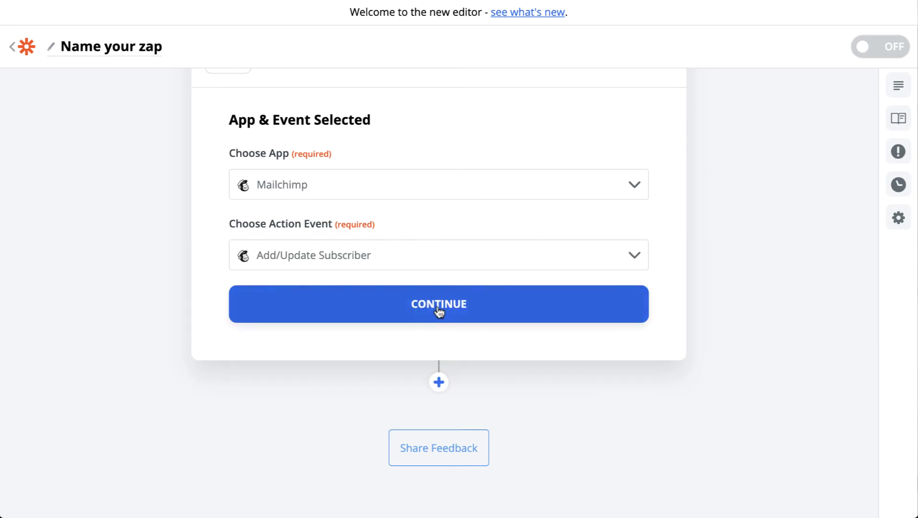
click(440, 311)
- Select the existing Mailchimp account and continue to the subscriber settings
click(440, 222)
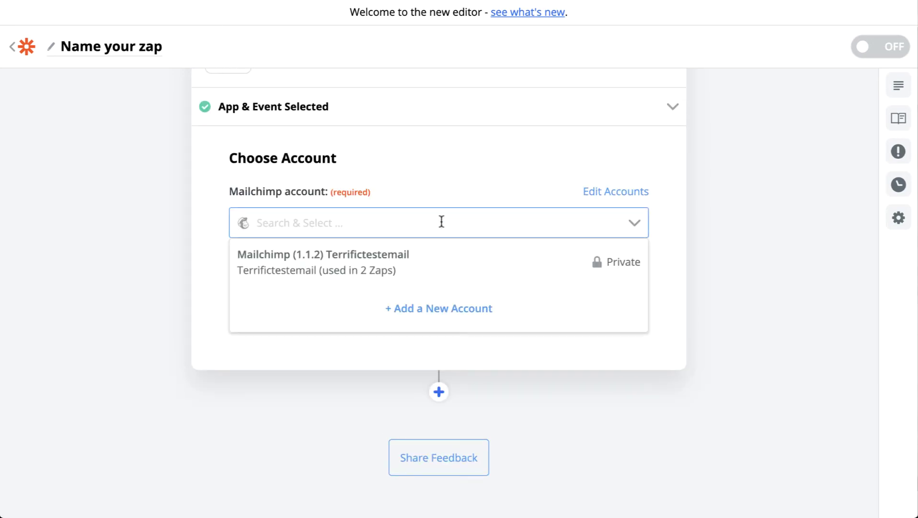
click(414, 254)
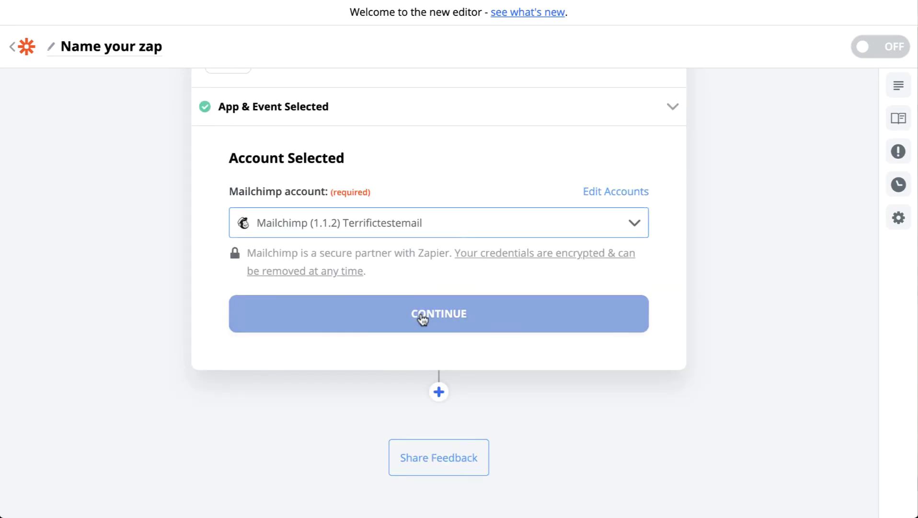
click(422, 315)
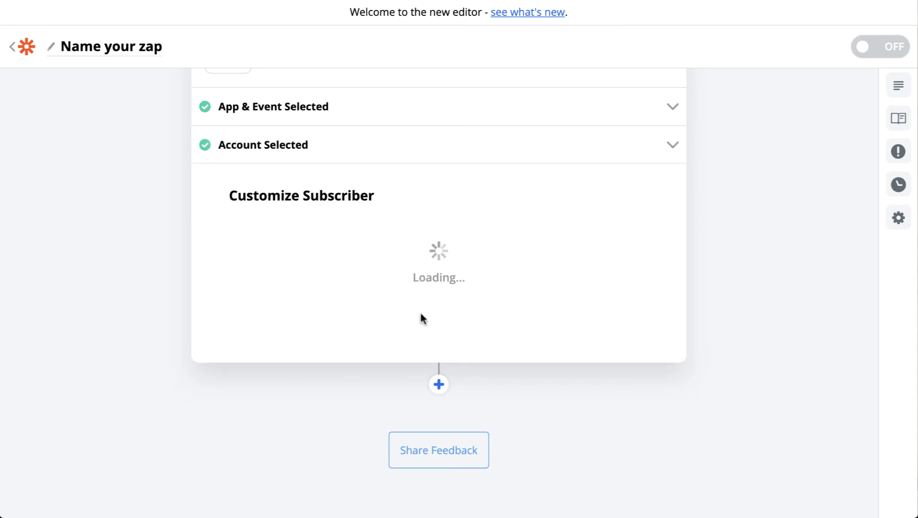
click(464, 263)
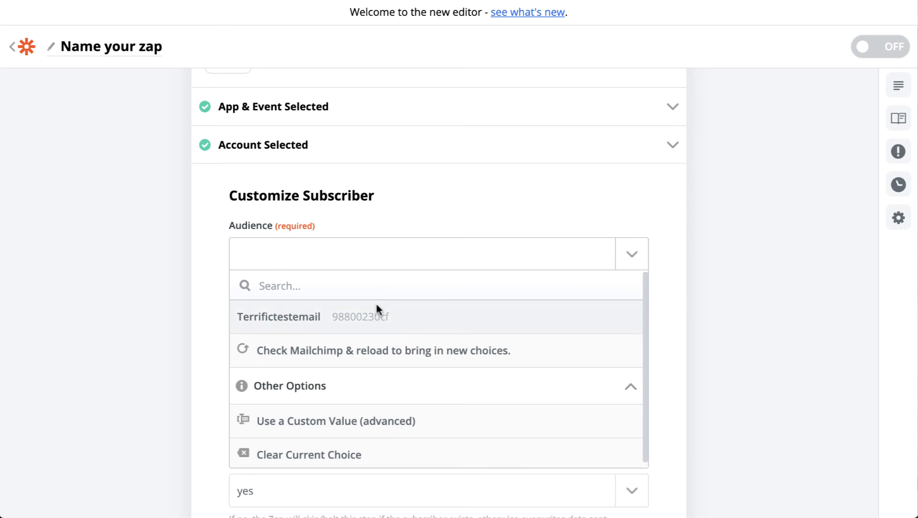
- Choose the Terrifictestemail audience and map Parse Output Email as the subscriber email
click(378, 309)
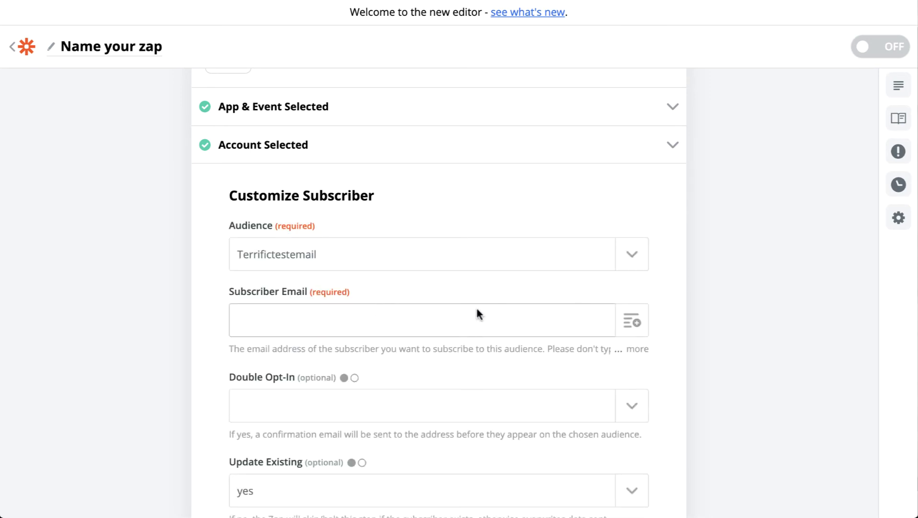
click(517, 321)
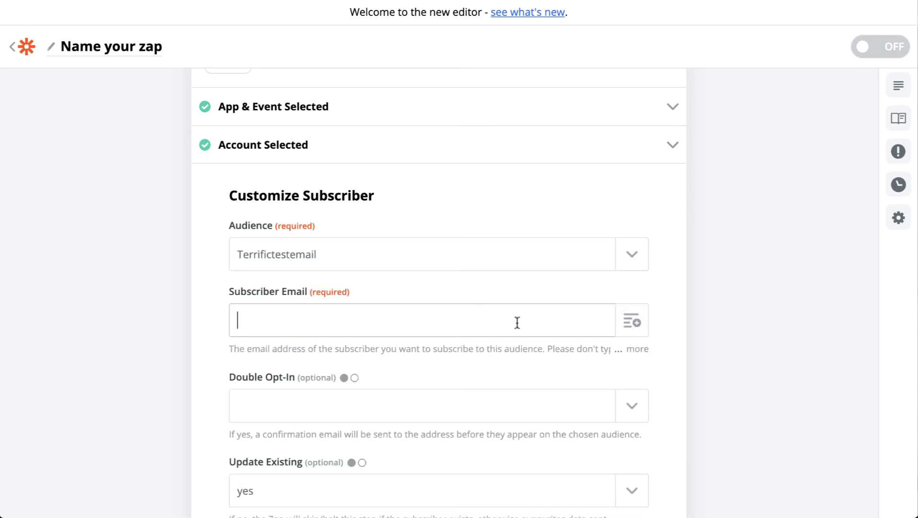
click(647, 327)
scroll(563, 249, down, 3)
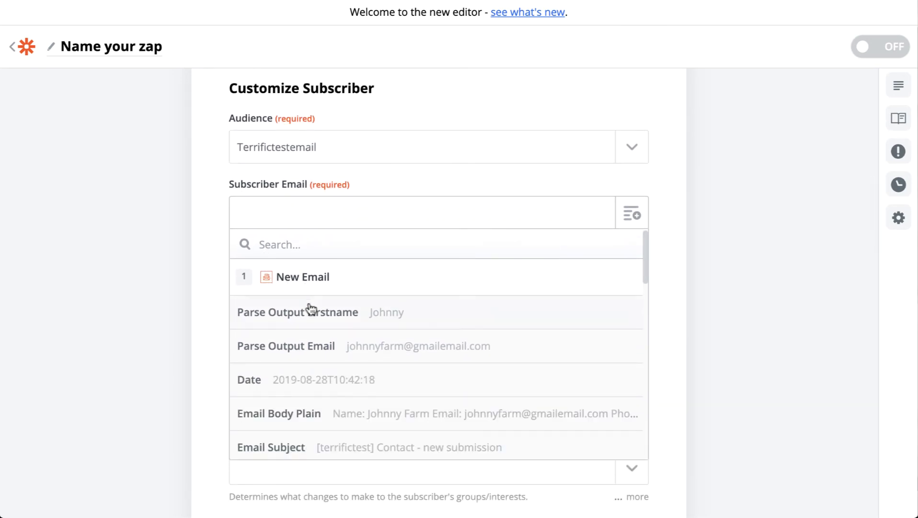
click(401, 346)
scroll(399, 339, down, 2)
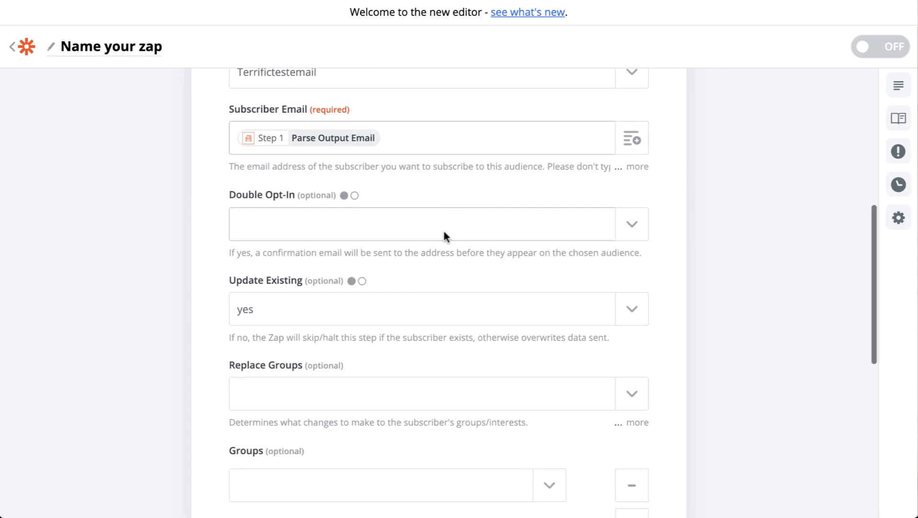
- Leave Double Opt-In empty and review the remaining subscriber fields, including Update Existing yes
click(431, 226)
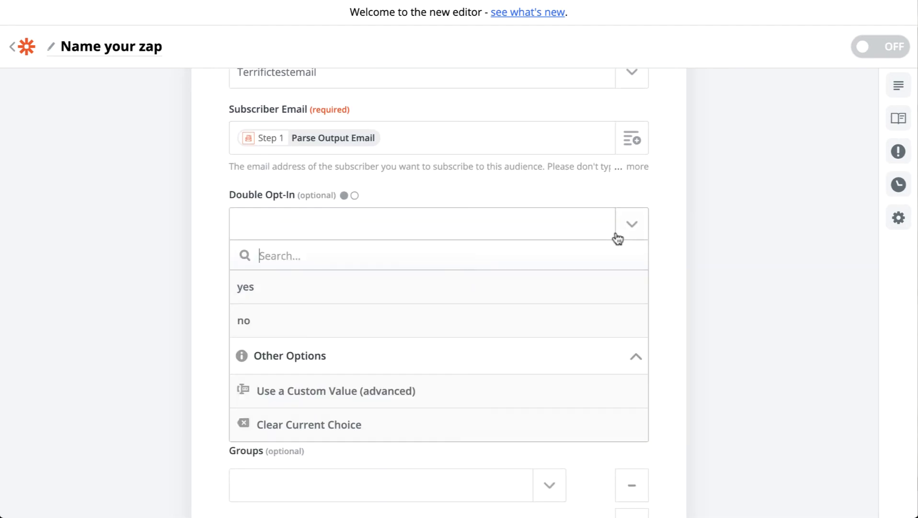
click(673, 233)
scroll(642, 304, down, 1)
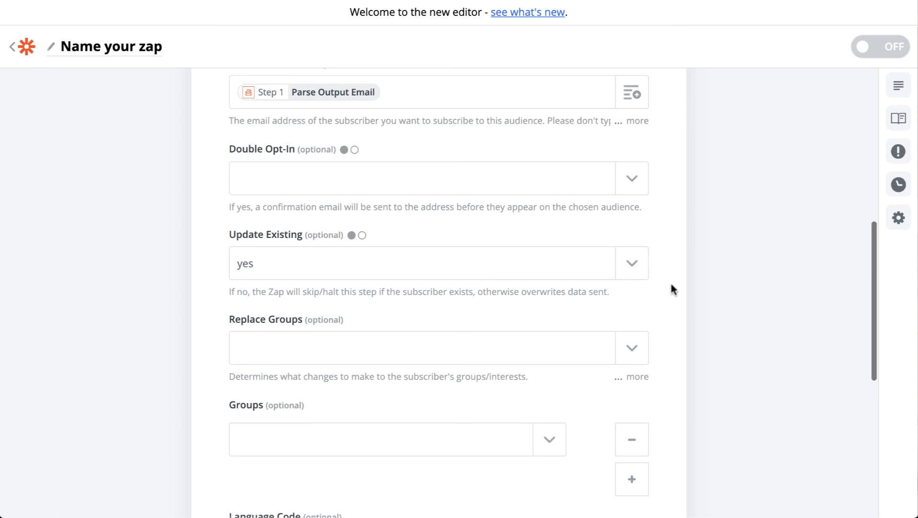
scroll(671, 284, down, 2)
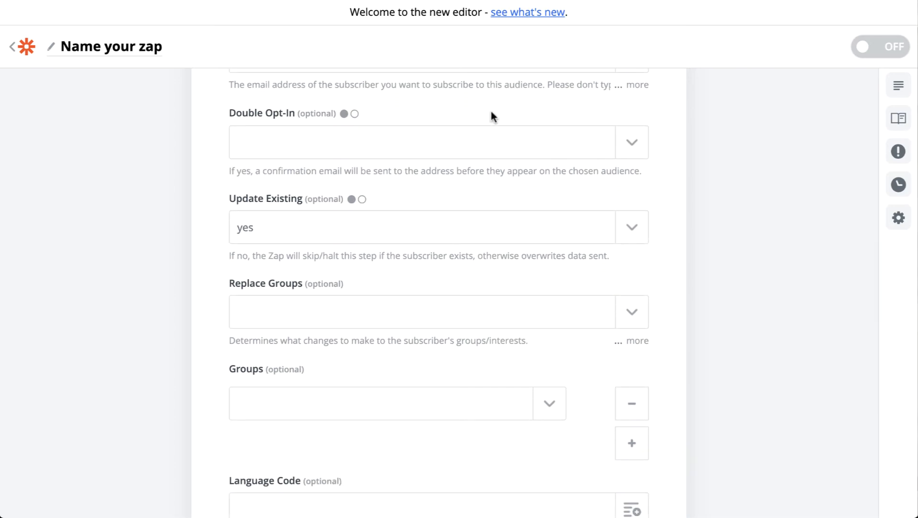
scroll(425, 189, up, 3)
scroll(424, 189, down, 2)
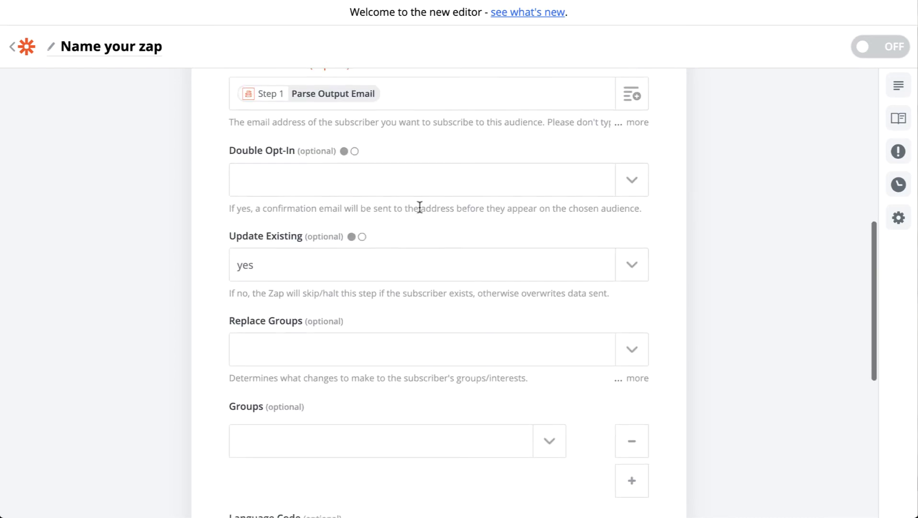
scroll(419, 207, down, 3)
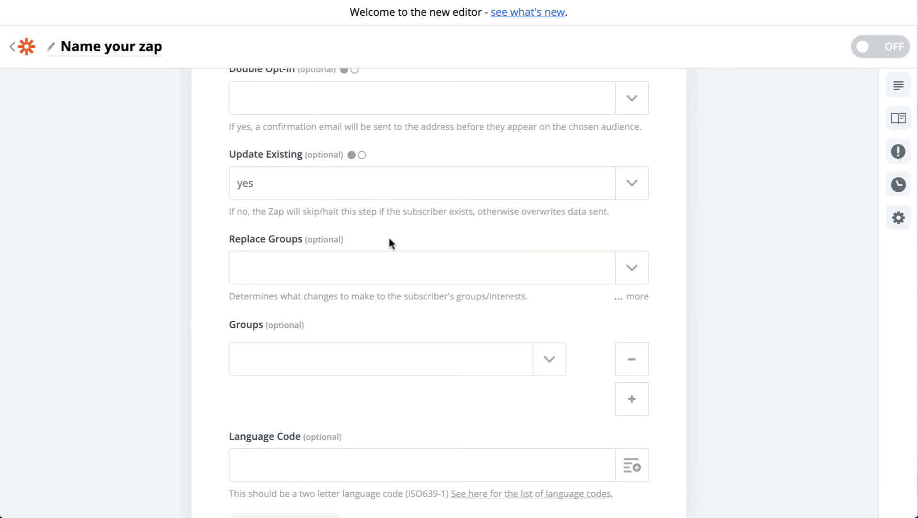
scroll(390, 242, down, 2)
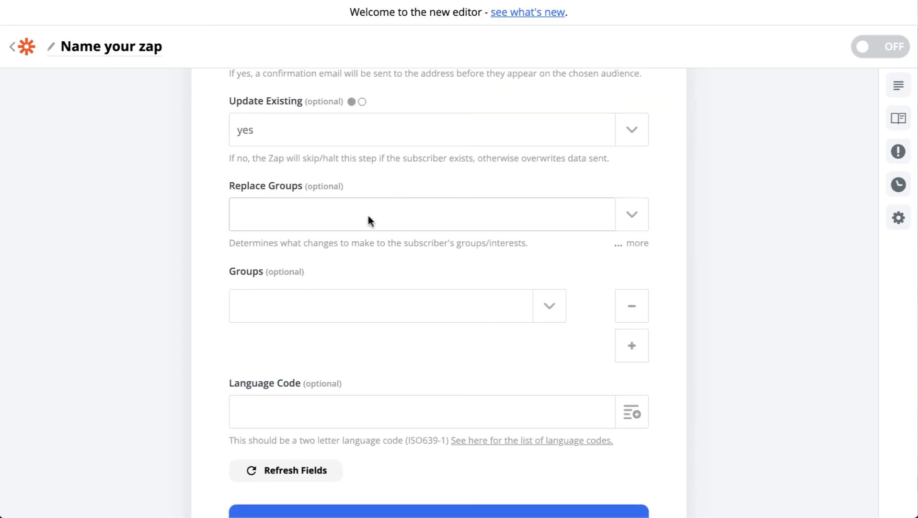
scroll(369, 220, down, 3)
scroll(377, 266, down, 4)
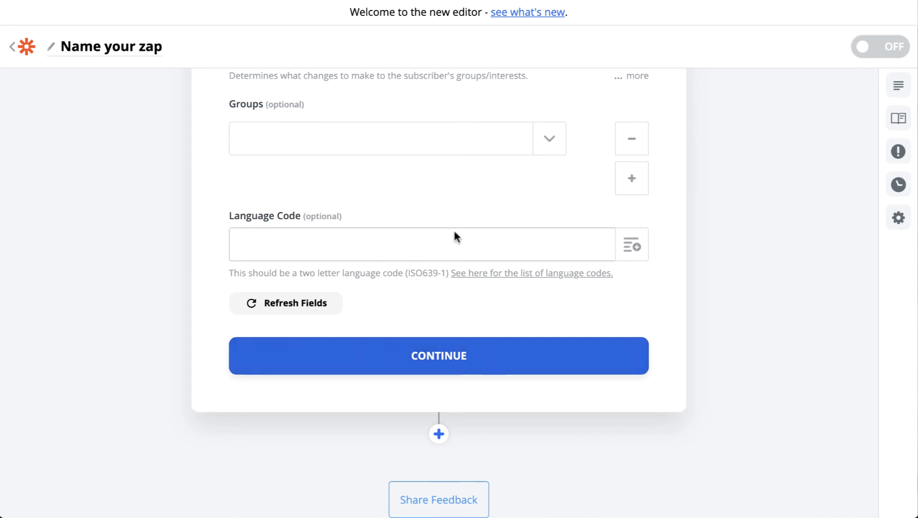
scroll(455, 235, up, 5)
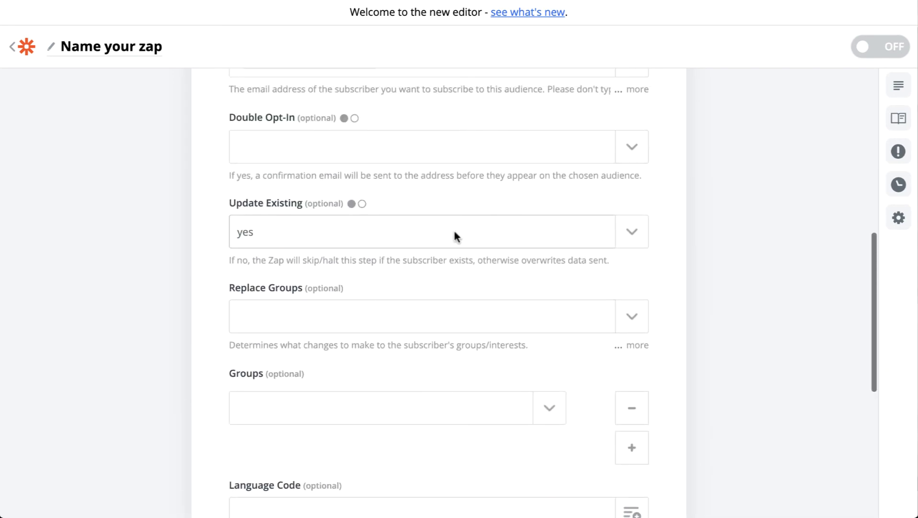
scroll(454, 234, up, 2)
scroll(454, 234, up, 2)
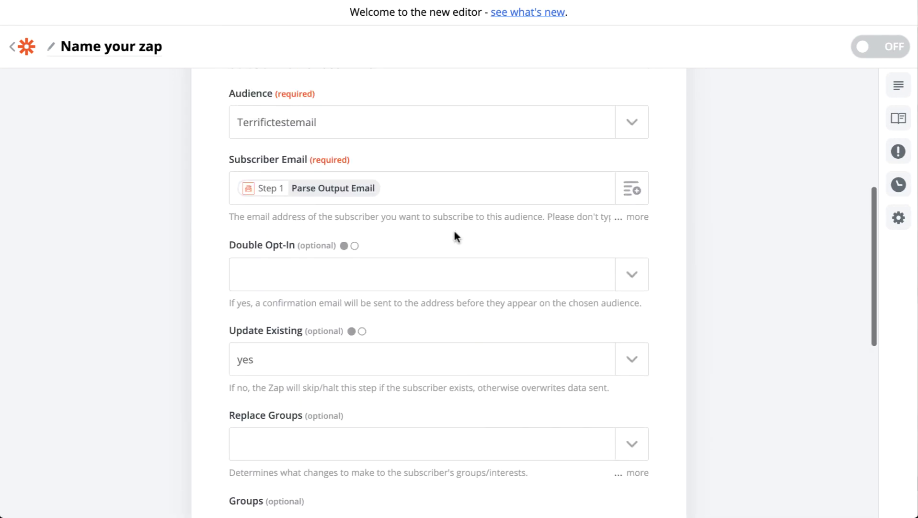
scroll(452, 245, down, 1)
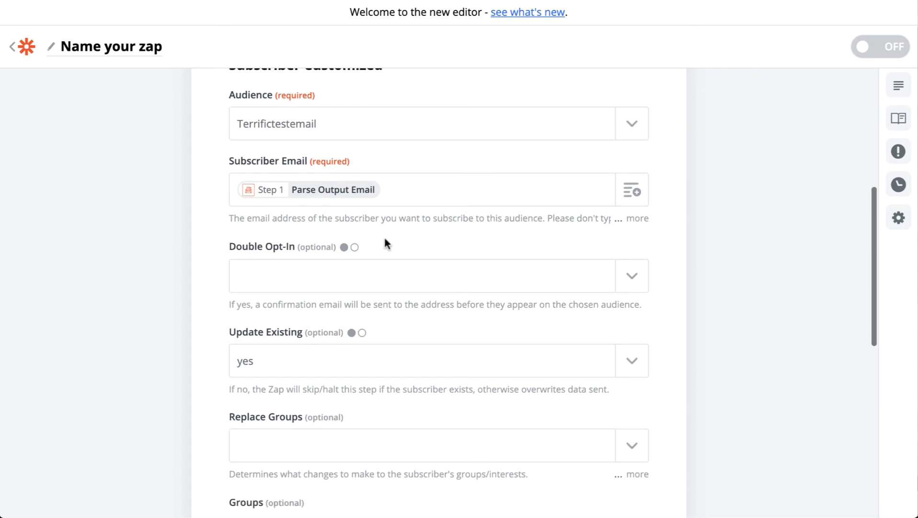
- Check the parsed-email field options without changes and continue to testing
click(638, 193)
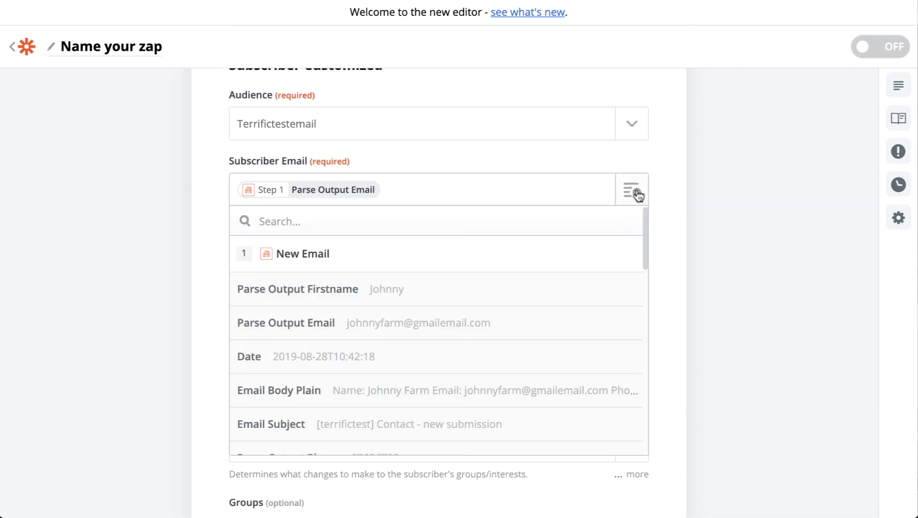
click(659, 222)
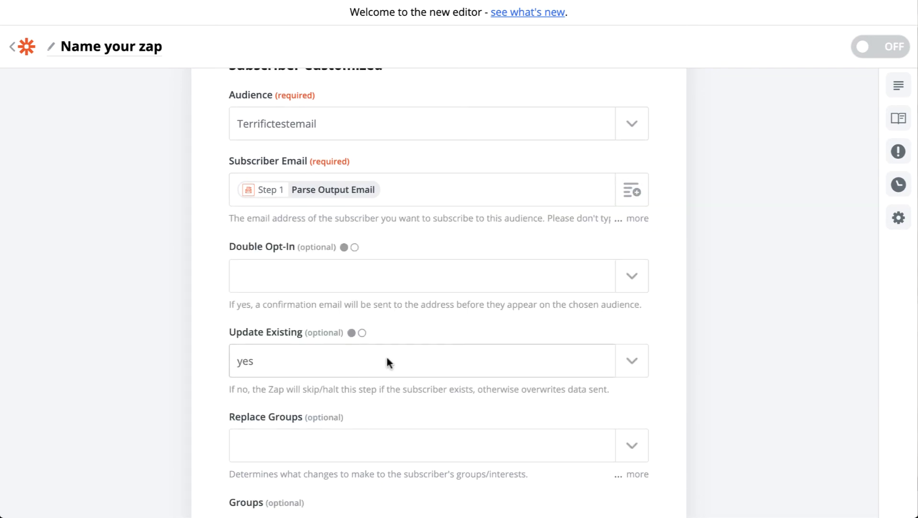
scroll(388, 358, down, 6)
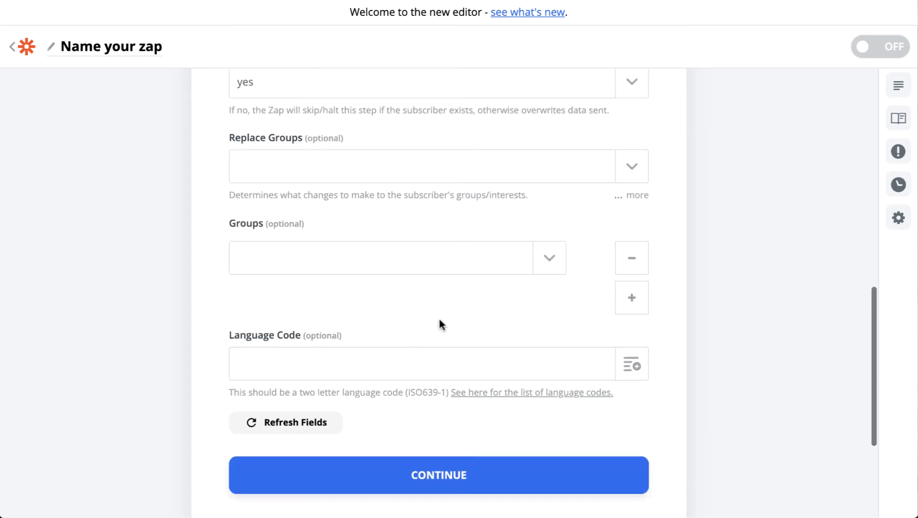
scroll(438, 422, down, 2)
click(460, 380)
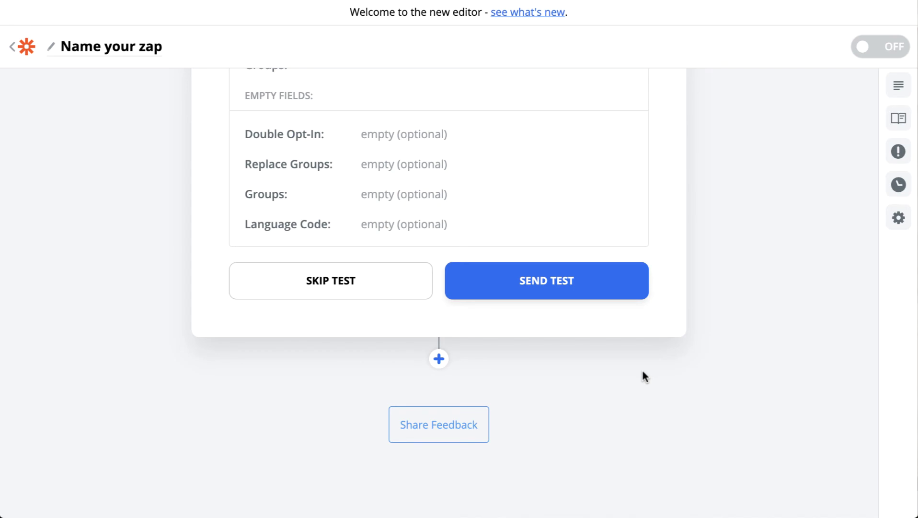
- Send a test subscriber to Mailchimp and wait for the 'Your Zap Is Ready!' card
scroll(642, 372, up, 3)
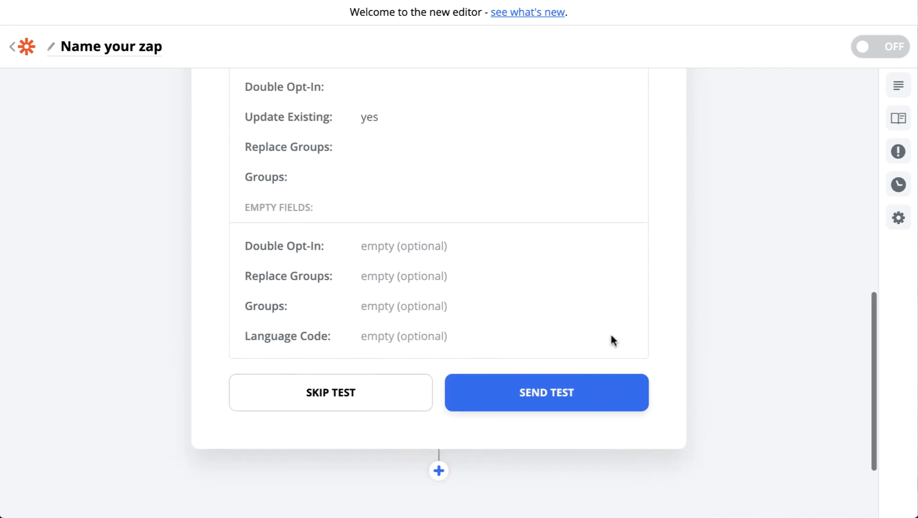
click(578, 413)
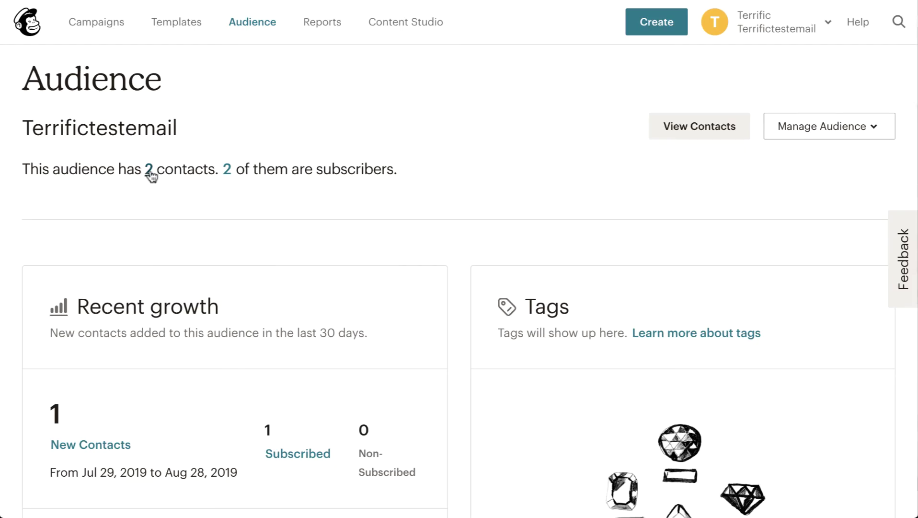
click(148, 171)
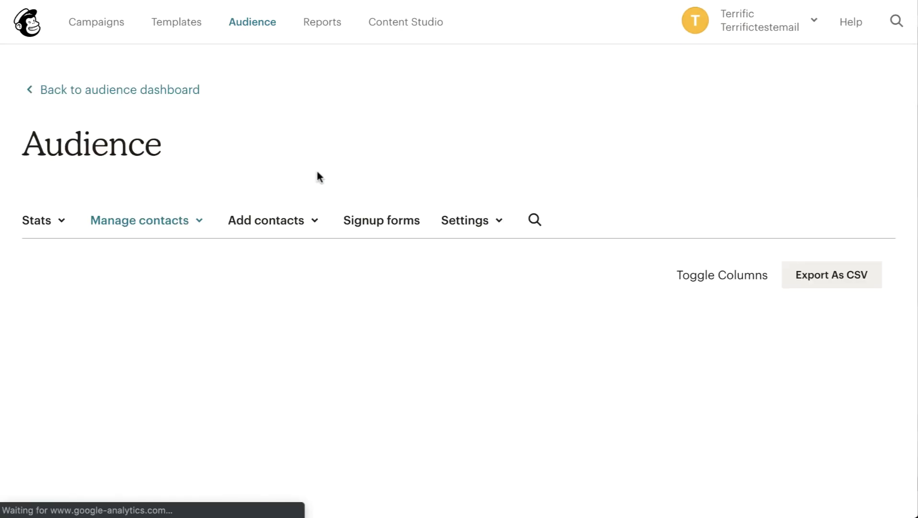
scroll(316, 172, down, 3)
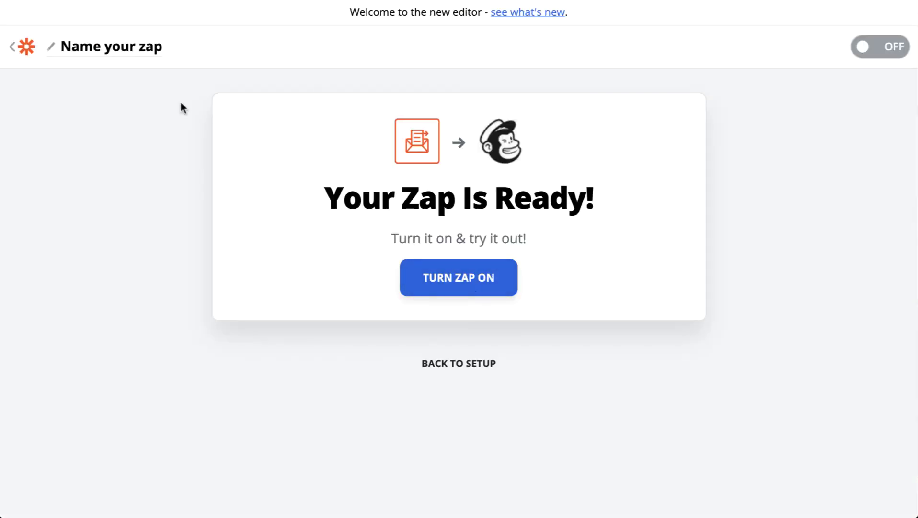
- Name the Zap 'Contact Form Submission to Email Marketing List (Parser > Mailchimp)' and turn it on
click(136, 47)
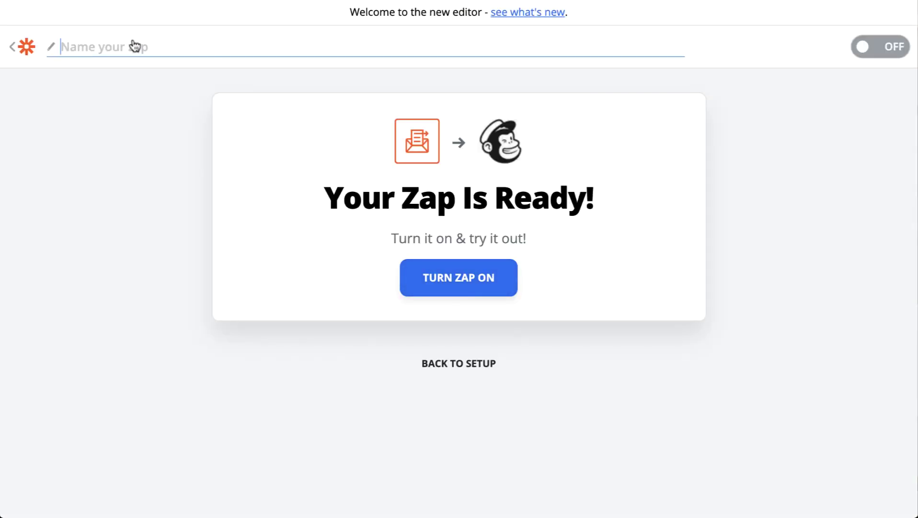
text(Con)
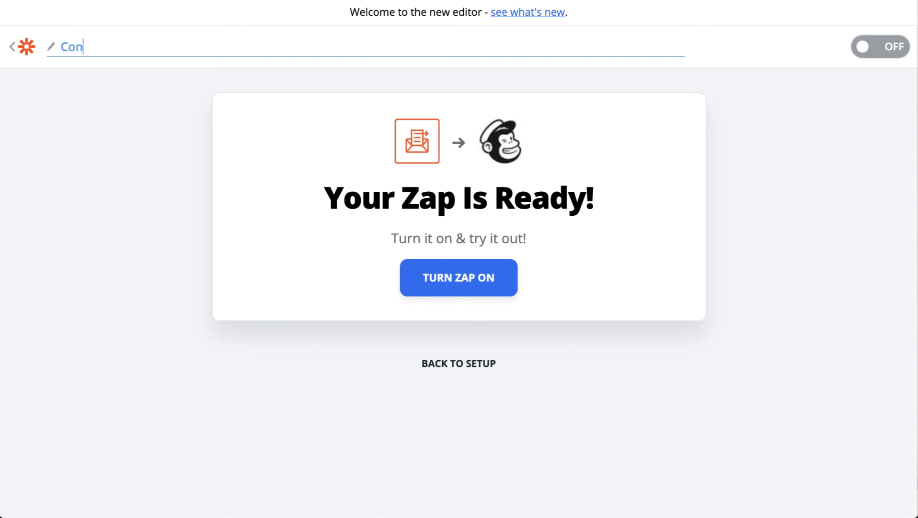
text(tact Form Submission)
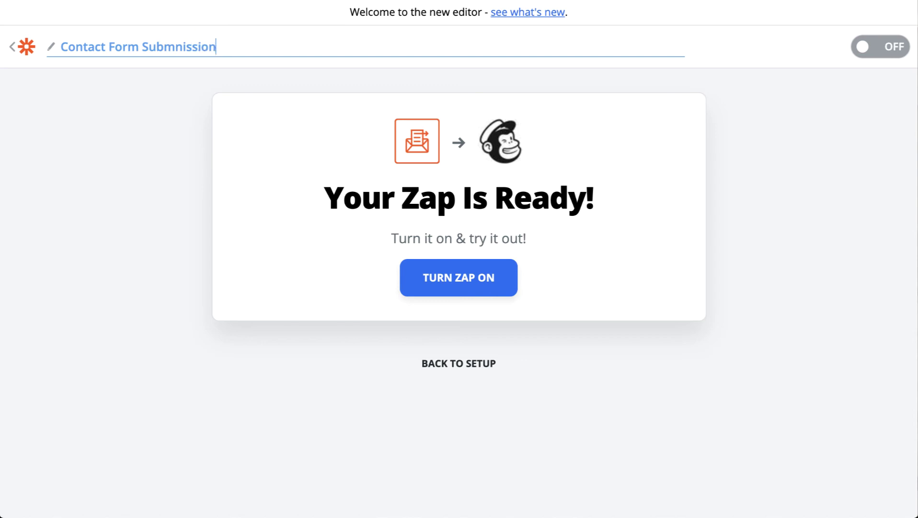
key(BackSpace)
key(BackSpace)
key(BackSpace)
key(BackSpace)
key(BackSpace)
key(BackSpace)
text(n)
key(BackSpace)
text(ission to Ma)
key(BackSpace)
text(mail List )
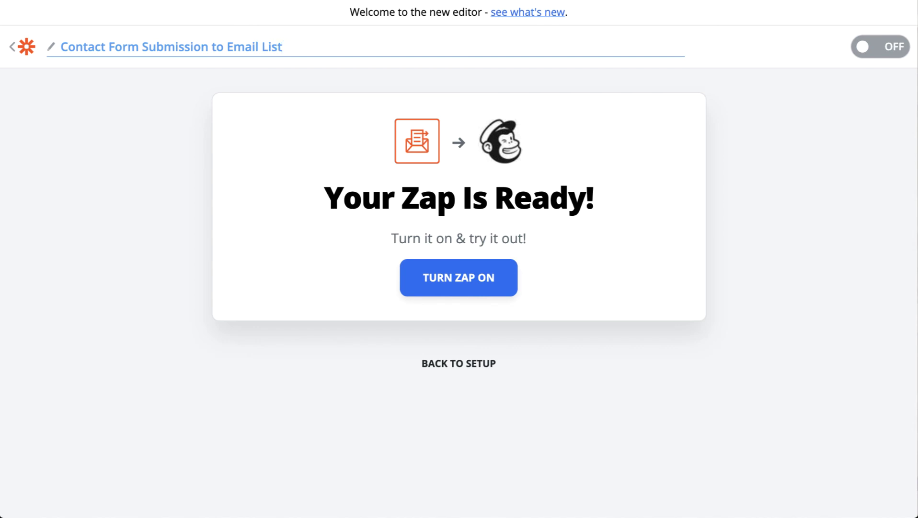
text(Marketing)
click(345, 47)
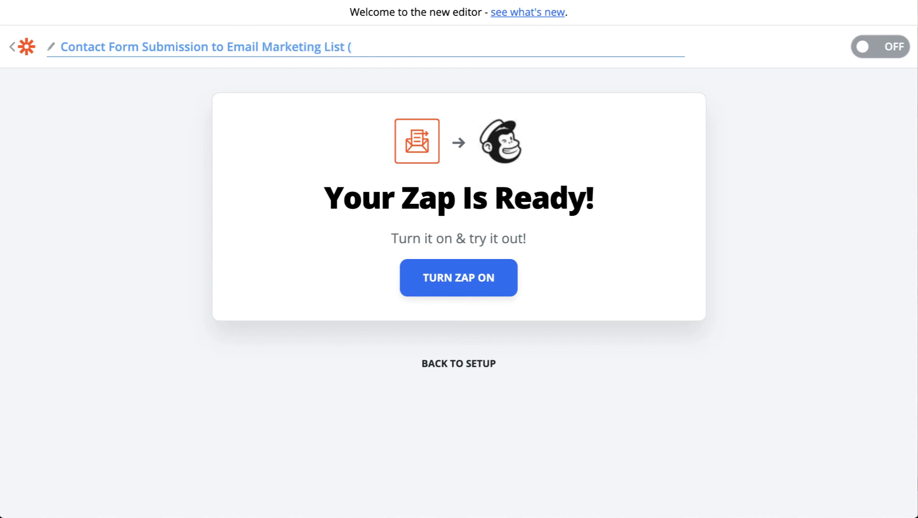
text((Parser > Mailchimp))
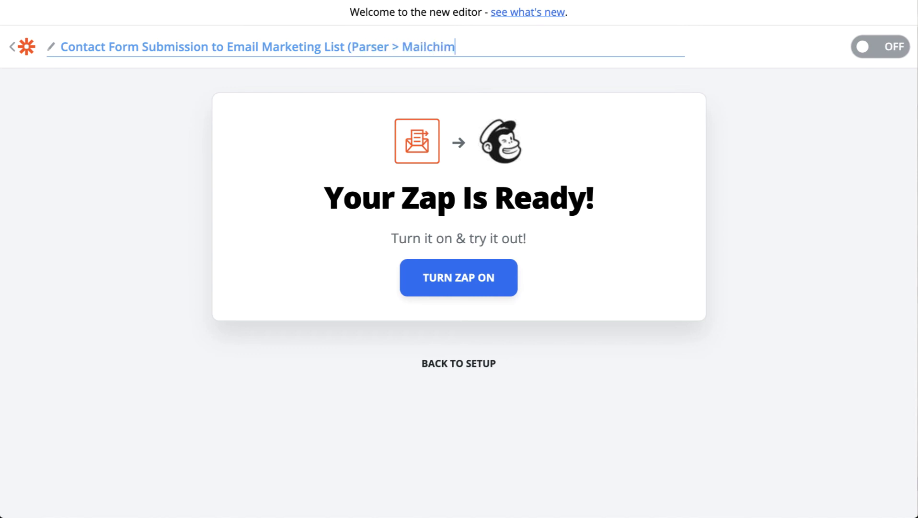
click(126, 147)
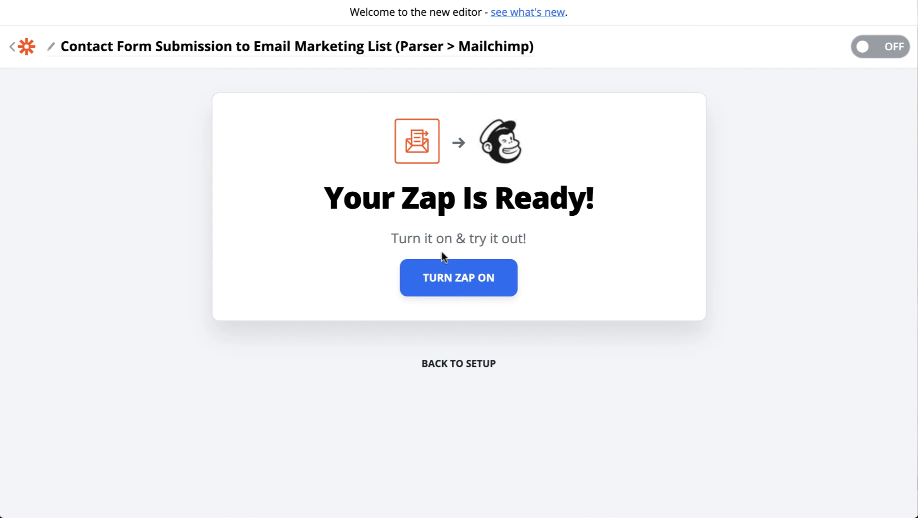
click(456, 283)
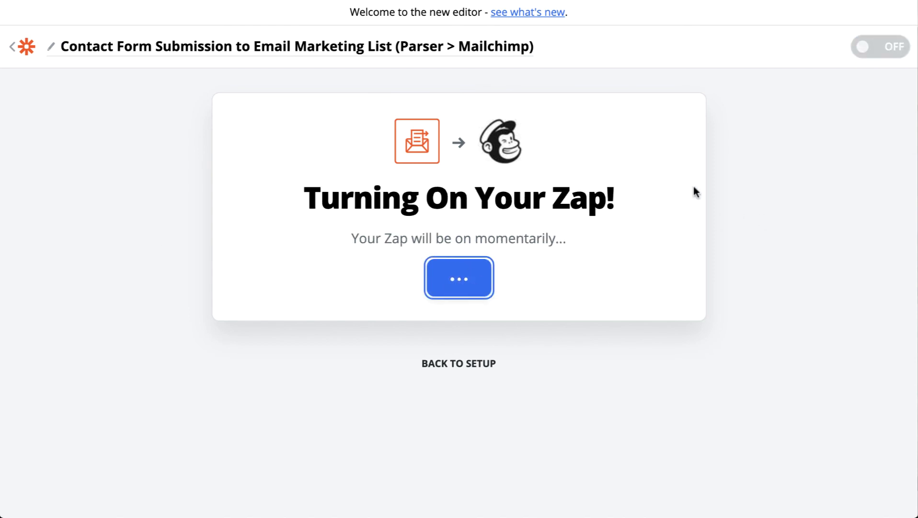